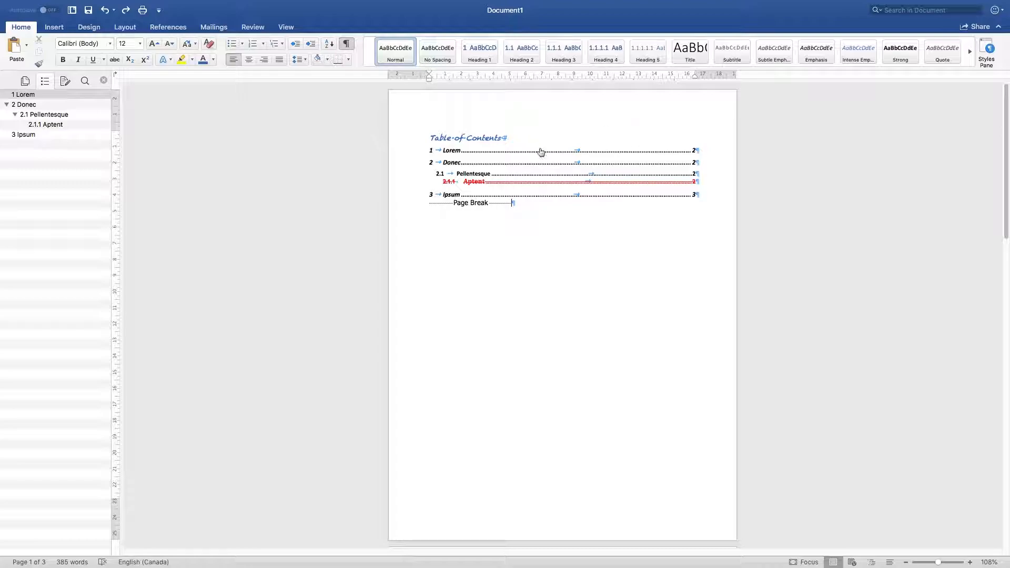
Hide the paragraph marks and other formatting symbols in the document.
left_click(347, 44)
left_click(348, 45)
left_click(349, 45)
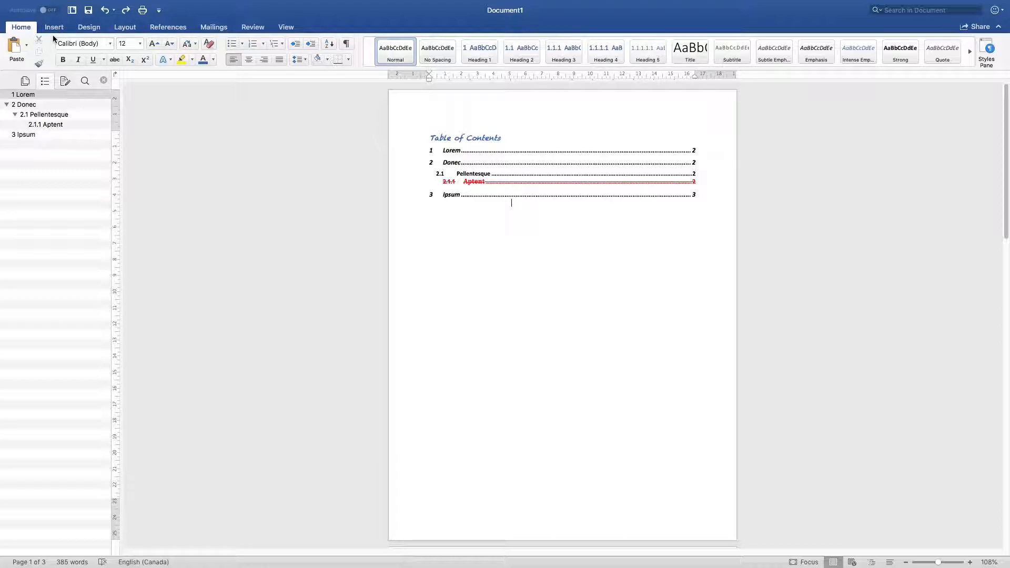
Open the first page's header and footer areas in turn and return to the body text.
double_click(522, 107)
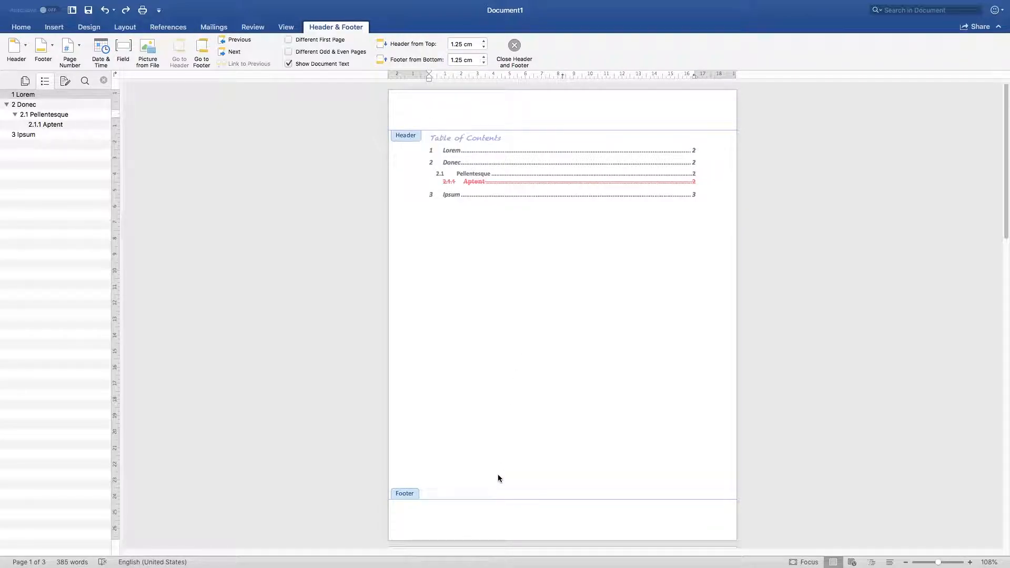
double_click(506, 428)
double_click(502, 517)
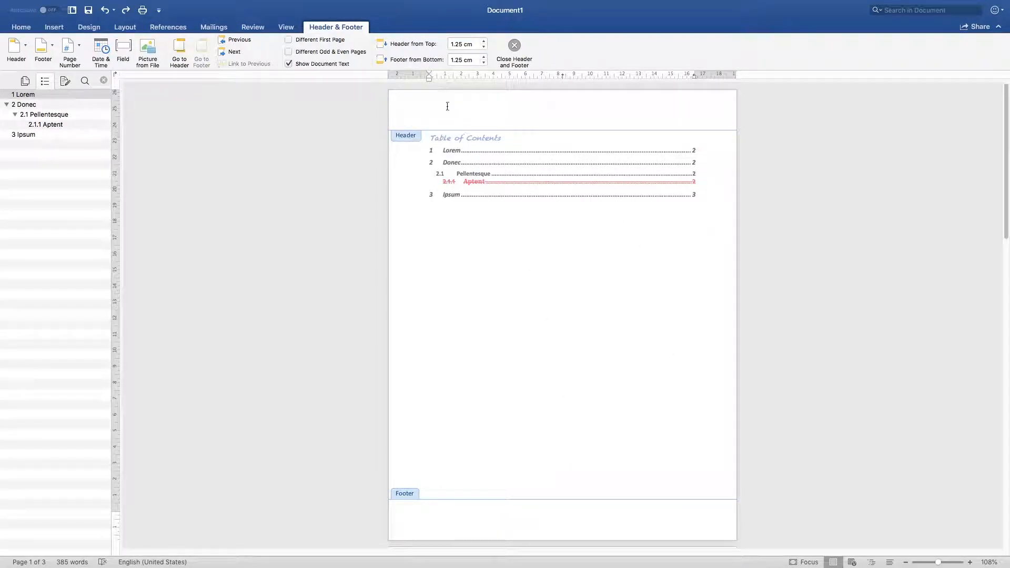
double_click(483, 347)
double_click(489, 522)
double_click(561, 320)
double_click(462, 122)
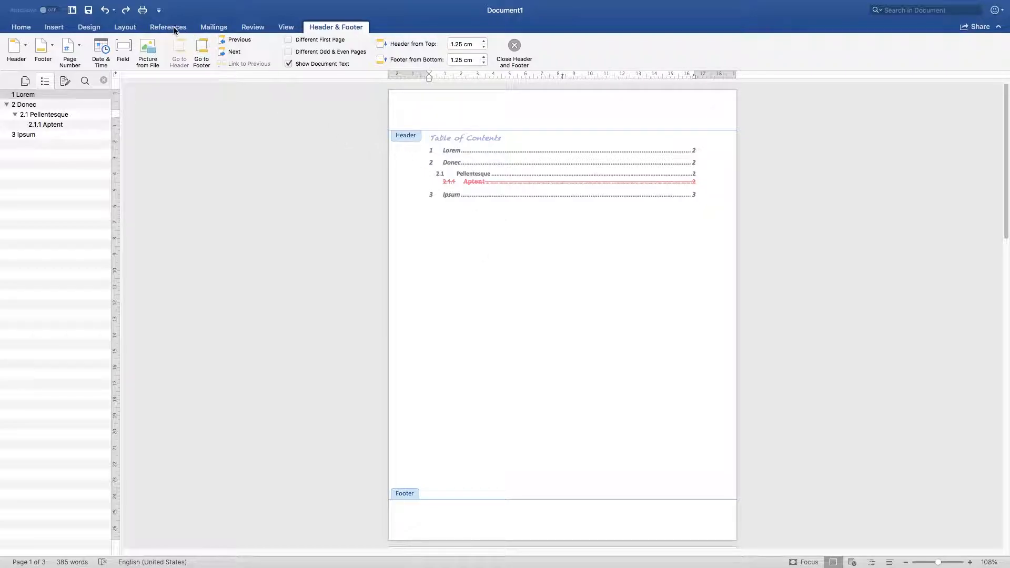
double_click(561, 289)
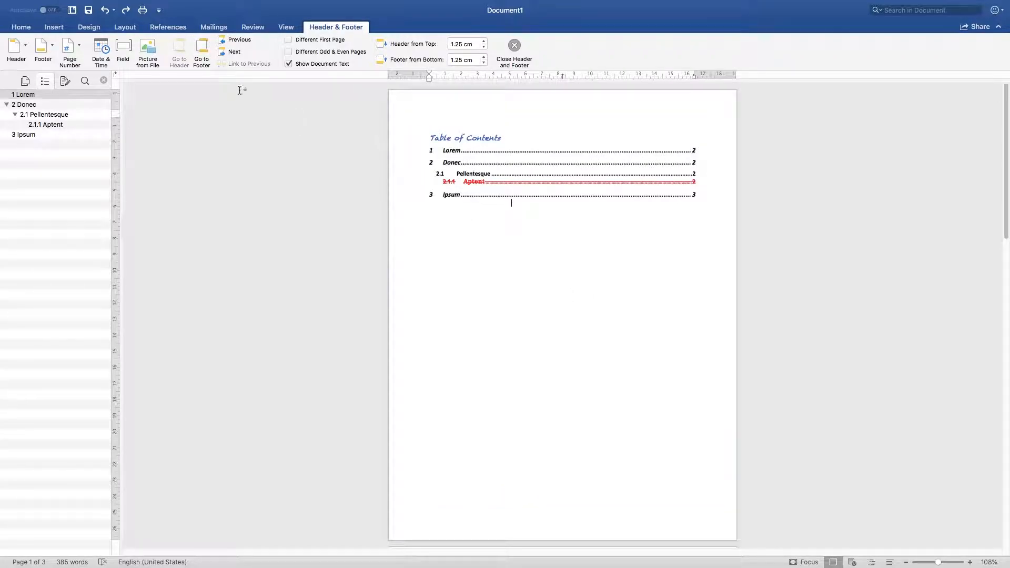
Look through the built-in header and footer designs available for the document.
left_click(212, 28)
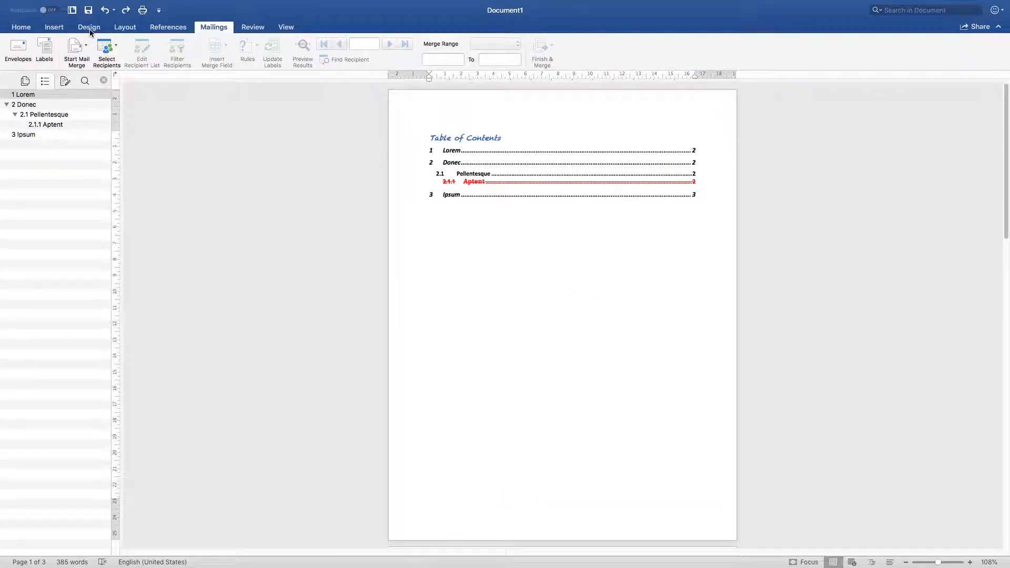
left_click(55, 28)
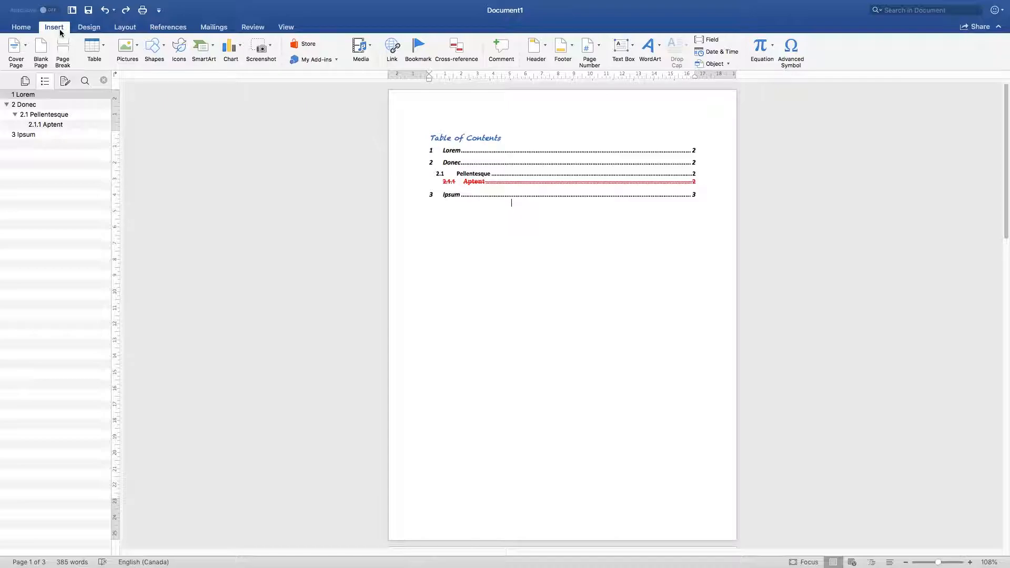
left_click(537, 52)
left_click(566, 53)
left_click(565, 53)
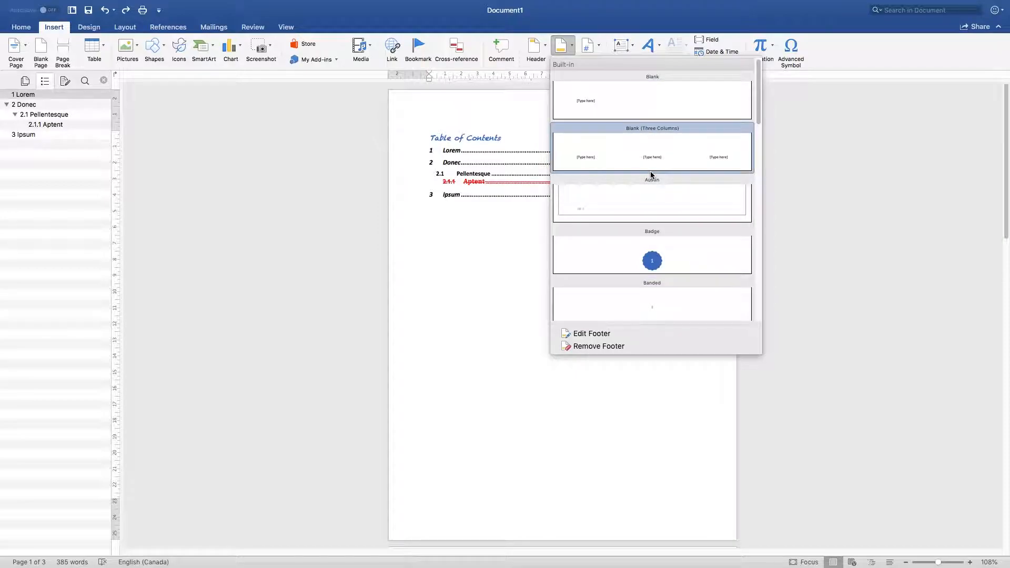
Insert page numbers at the bottom of the page with Center alignment and no number on the first page.
left_click(597, 47)
left_click(597, 50)
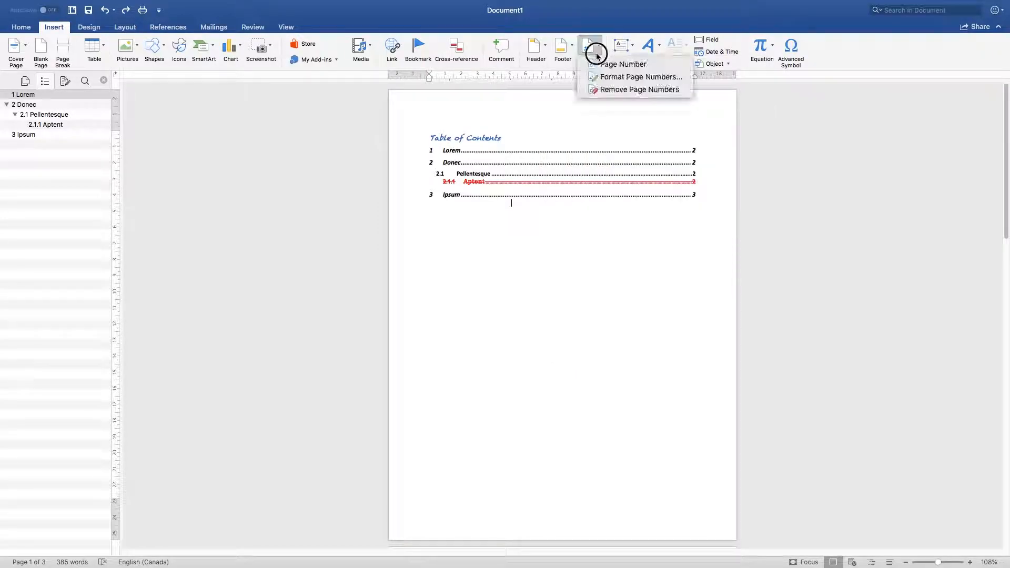
left_click(638, 65)
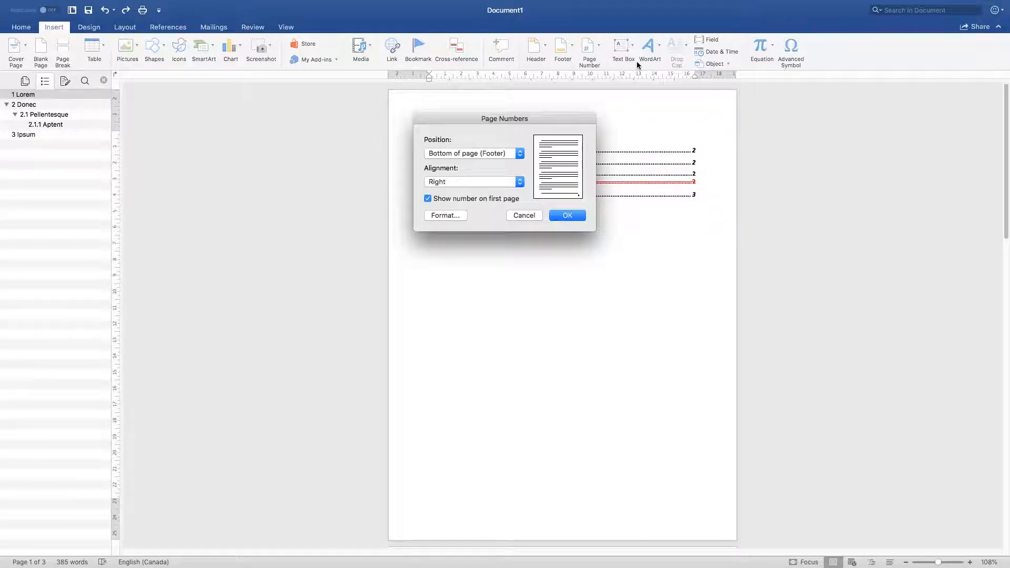
left_click_drag(489, 123, 209, 216)
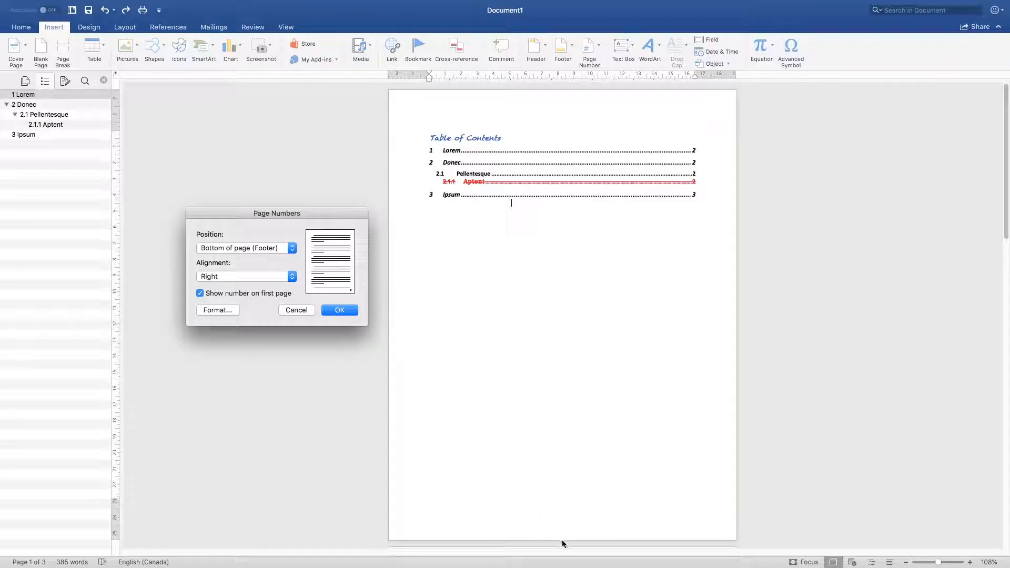
left_click(275, 277)
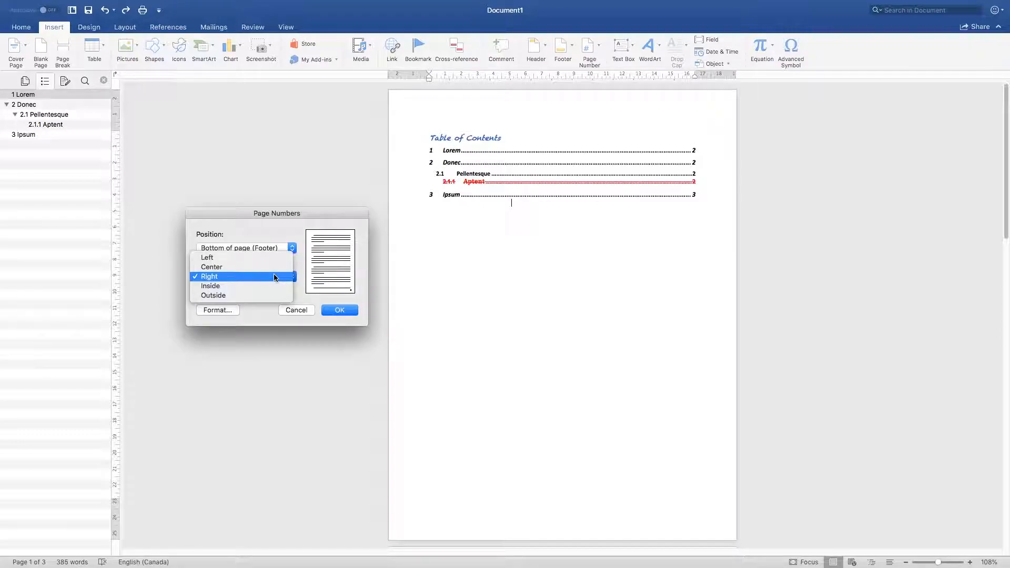
left_click(243, 268)
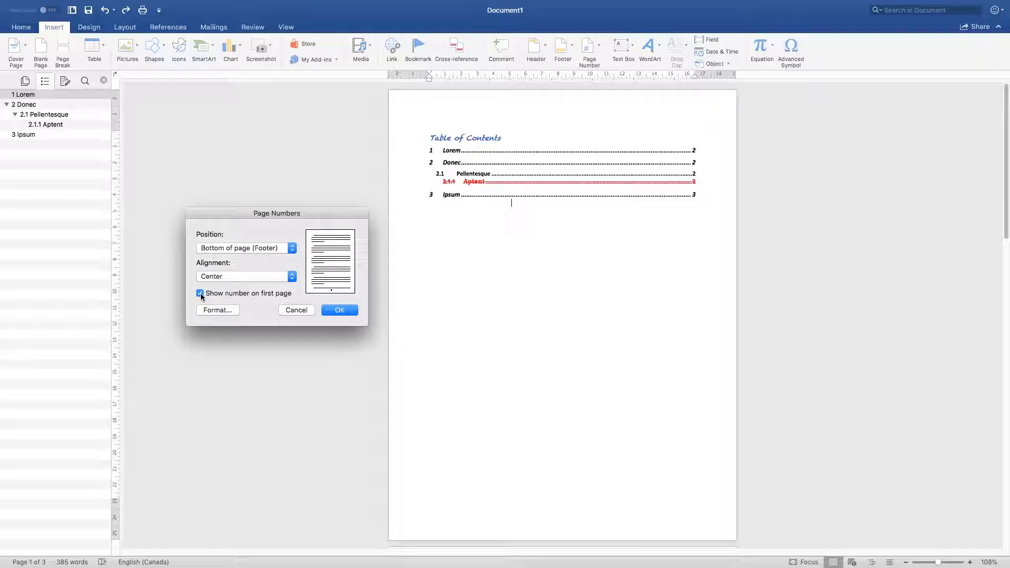
left_click(228, 311)
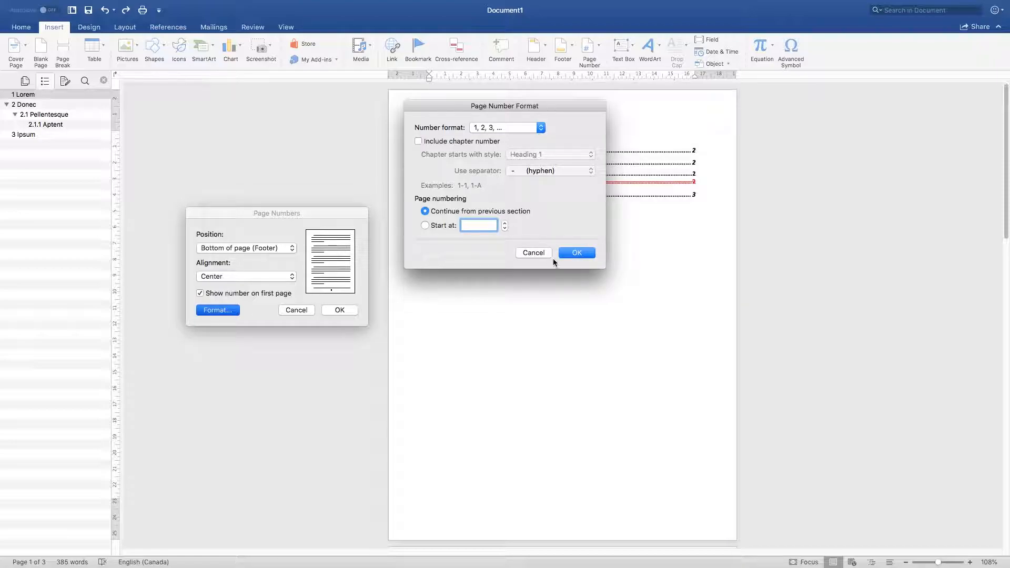
left_click(548, 255)
left_click(208, 295)
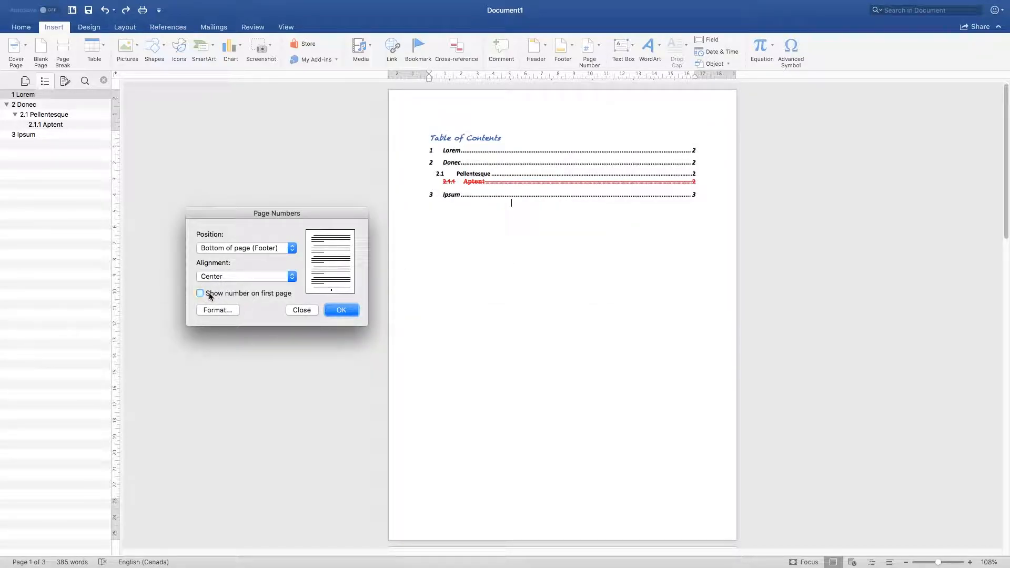
left_click(339, 313)
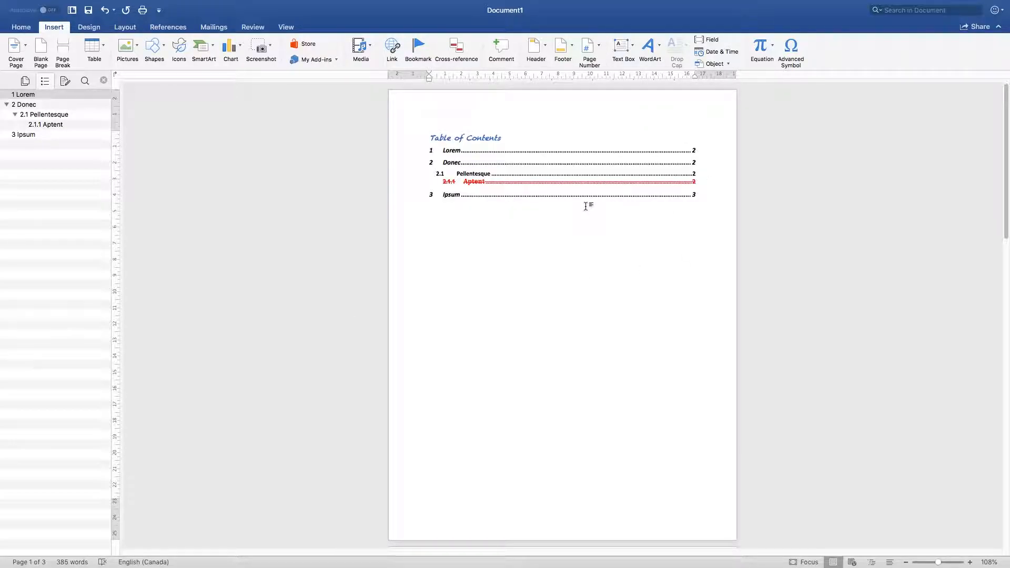
Examine the footers on all pages to check where the page numbers appear.
scroll(580, 474, "down", 5)
scroll(575, 469, "down", 8)
scroll(571, 445, "down", 9)
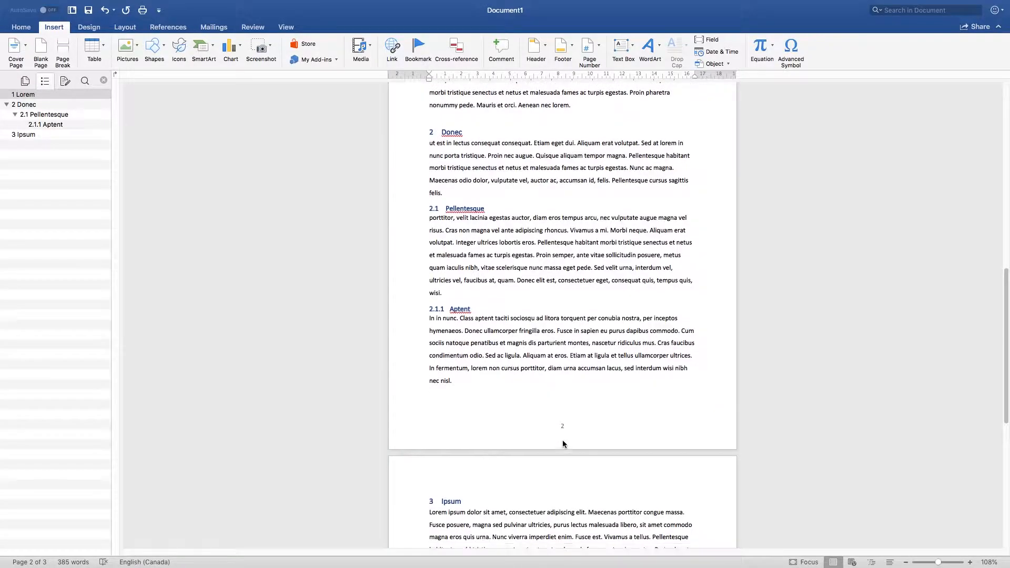
scroll(563, 441, "up", 12)
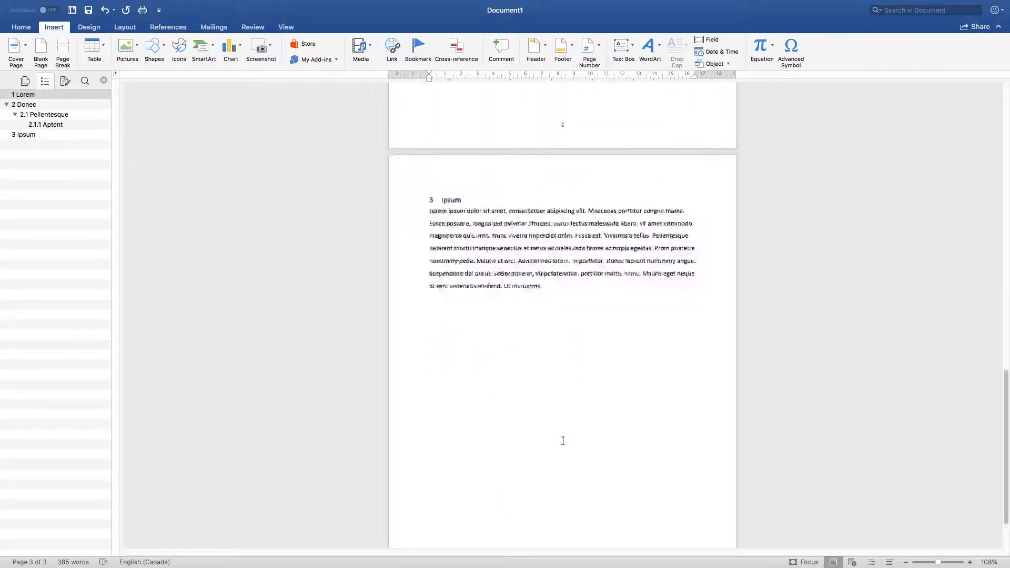
scroll(563, 441, "up", 10)
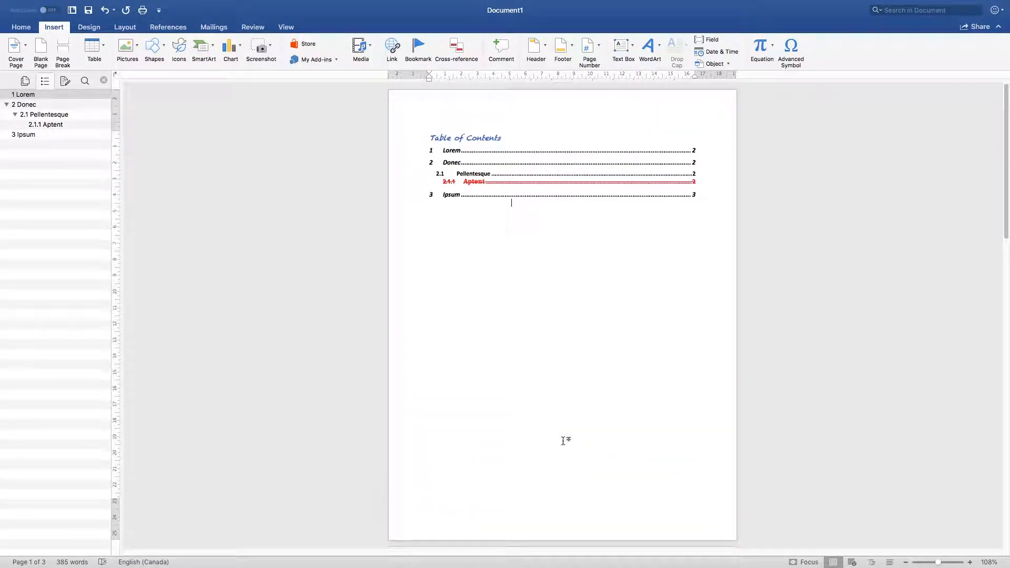
scroll(564, 441, "down", 2)
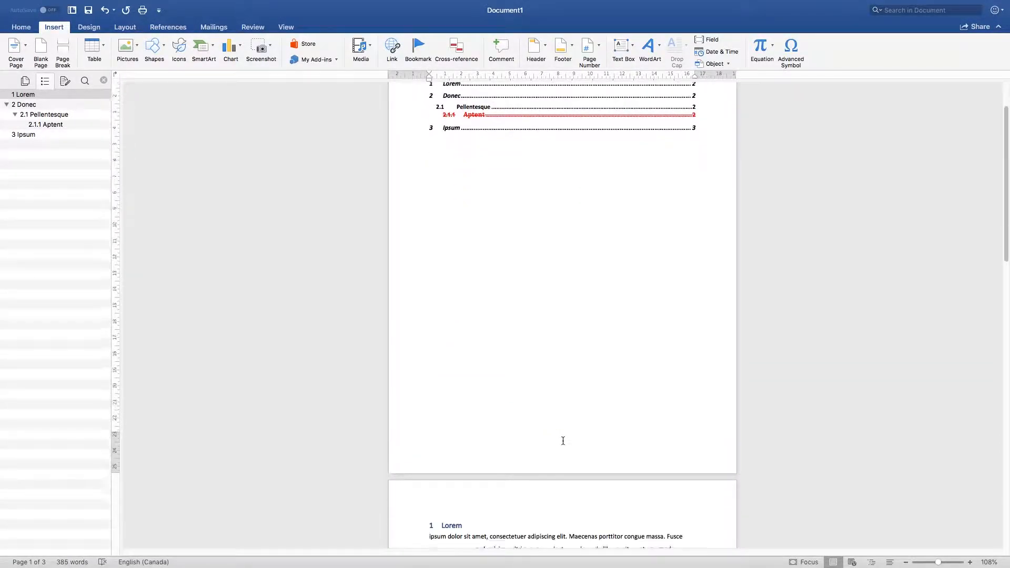
scroll(564, 441, "up", 2)
left_click(509, 203)
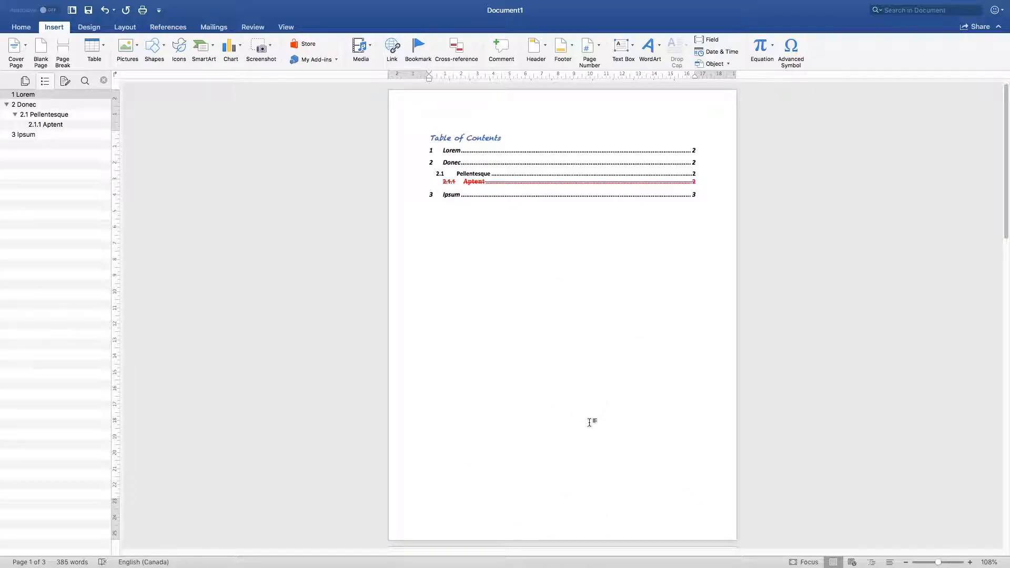
scroll(567, 464, "down", 10)
scroll(566, 464, "down", 13)
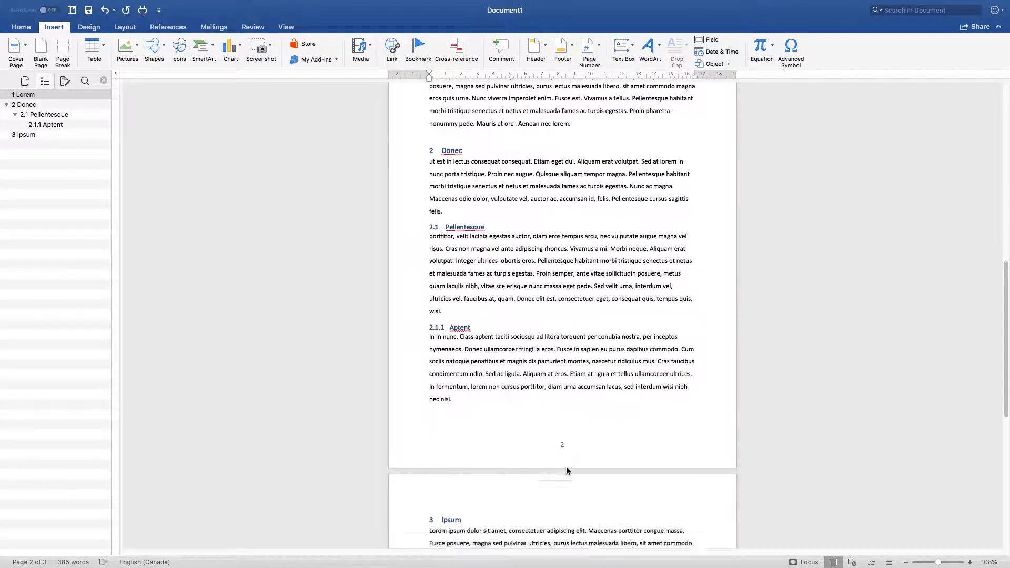
scroll(589, 352, "up", 19)
scroll(591, 378, "up", 5)
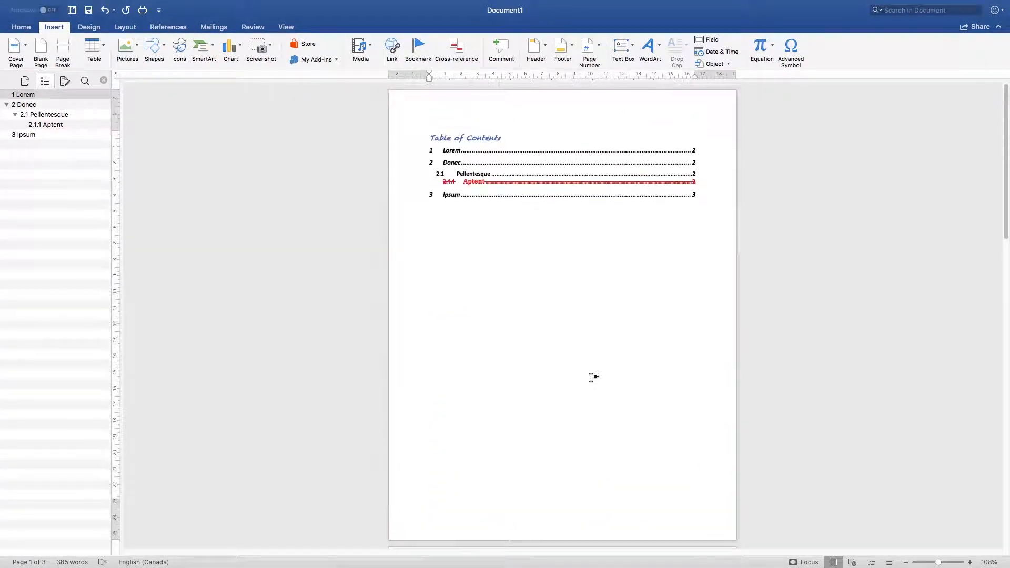
Insert the built-in cover page with the date arrow and curved-line artwork before the table of contents.
left_click(429, 135)
left_click(27, 49)
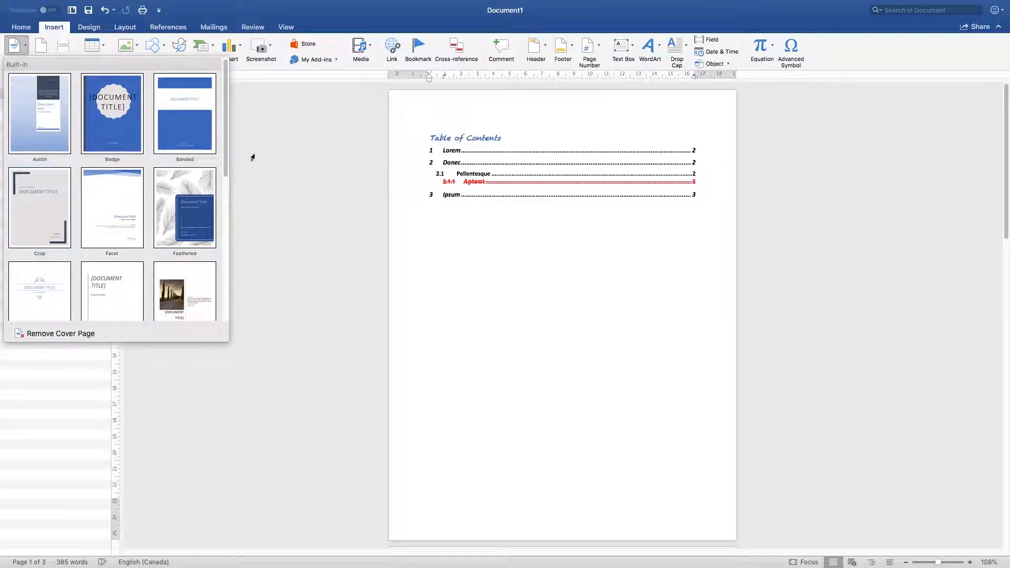
scroll(185, 202, "down", 5)
scroll(185, 204, "down", 3)
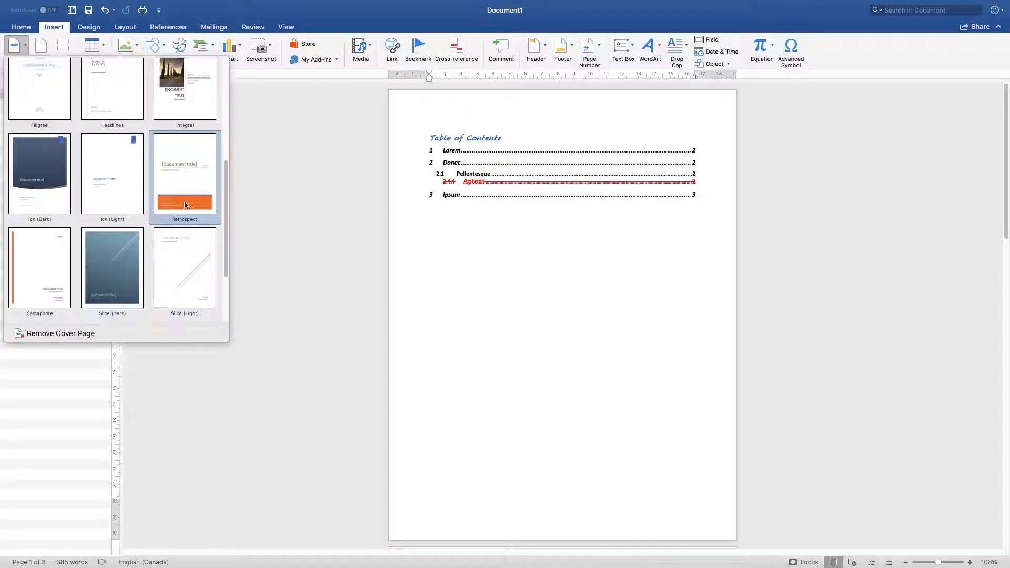
scroll(185, 205, "up", 6)
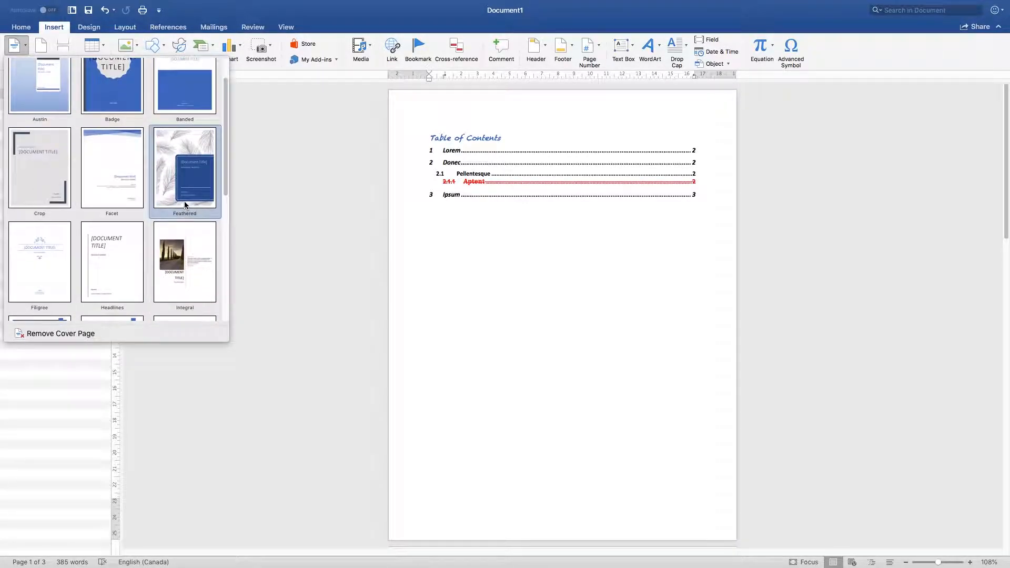
scroll(185, 205, "up", 2)
left_click(66, 90)
Examine the cover page, table of contents and body page footers to see how the pages are numbered with the cover page added.
scroll(565, 331, "down", 4)
scroll(565, 329, "up", 10)
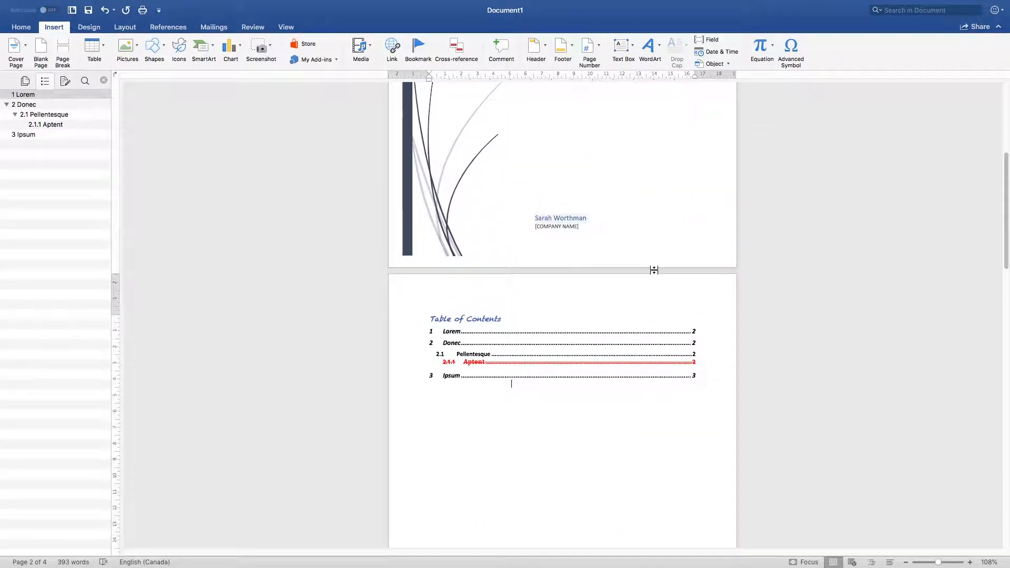
scroll(595, 247, "up", 8)
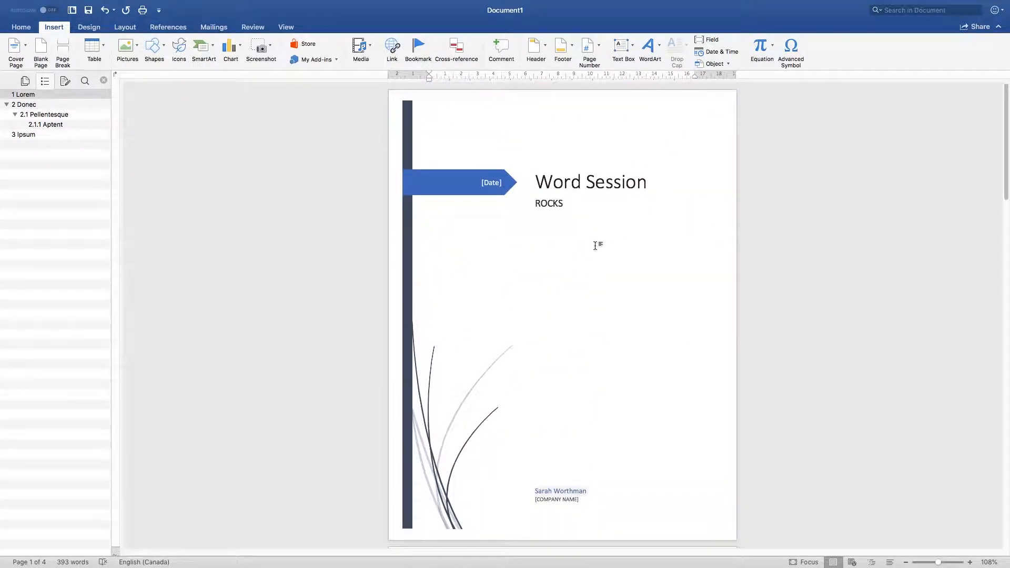
scroll(595, 247, "down", 6)
scroll(596, 246, "down", 6)
scroll(595, 246, "up", 5)
scroll(595, 246, "down", 8)
scroll(595, 246, "up", 6)
scroll(594, 249, "up", 1)
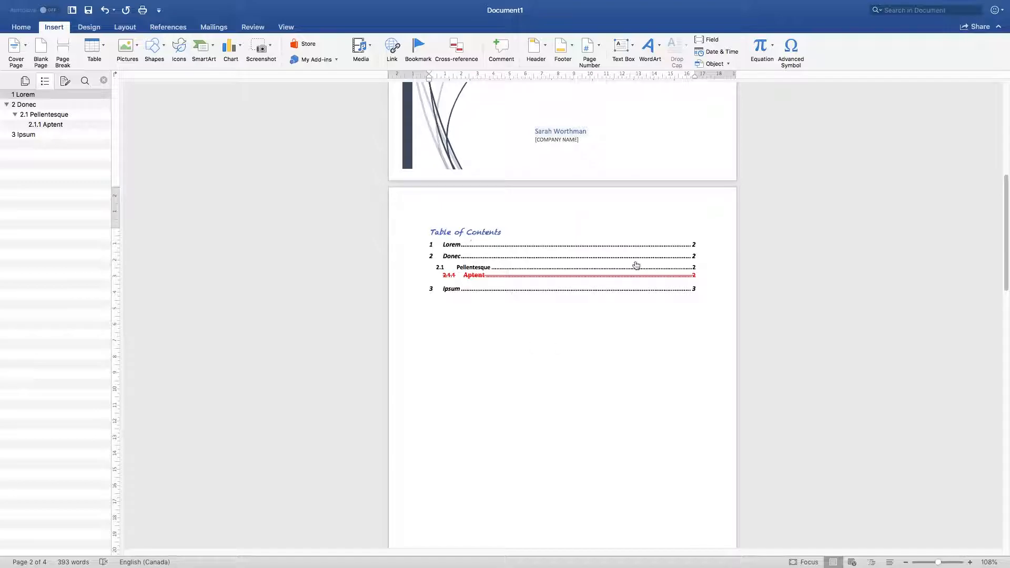
scroll(622, 295, "down", 12)
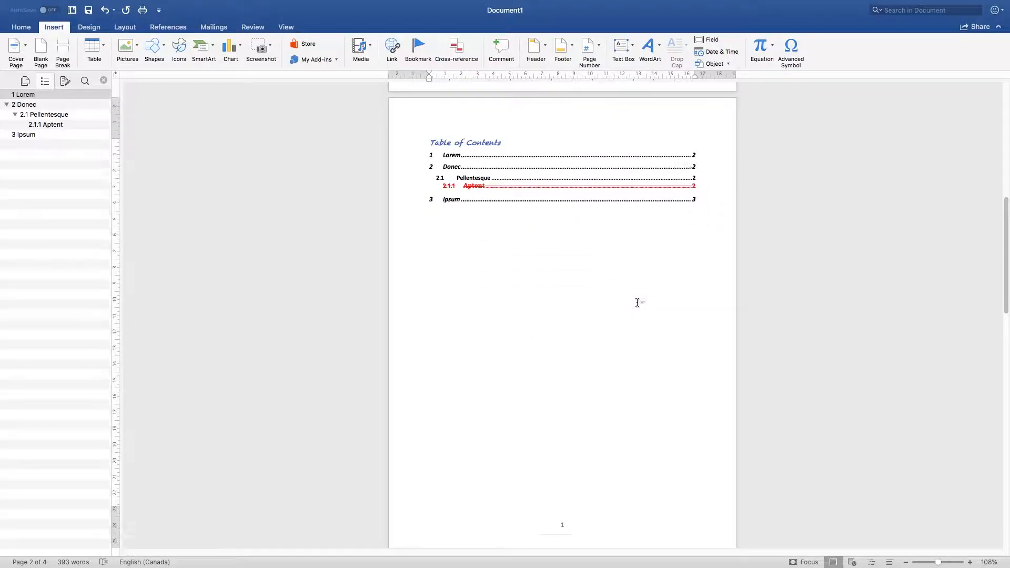
scroll(638, 303, "down", 3)
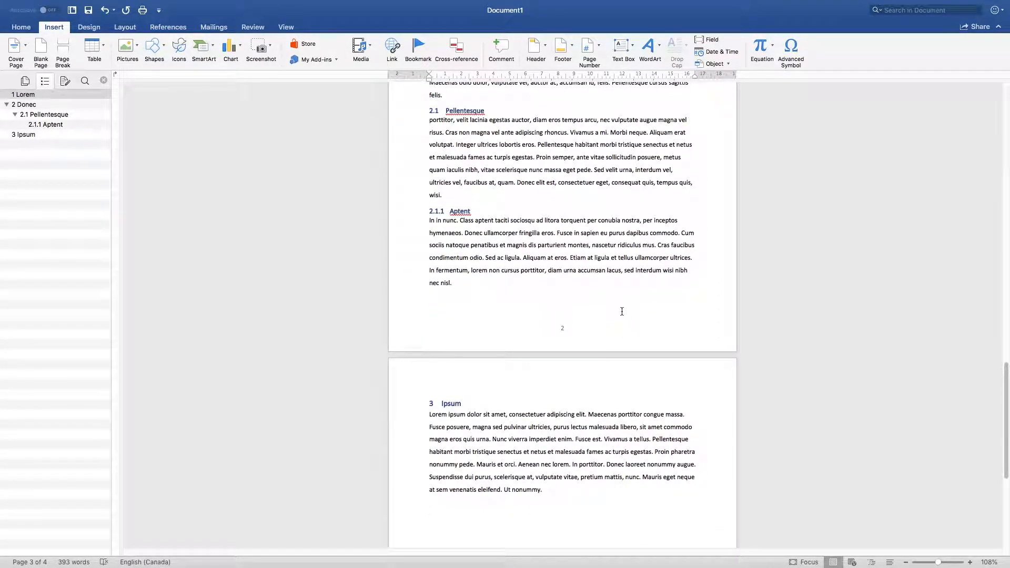
scroll(625, 327, "up", 5)
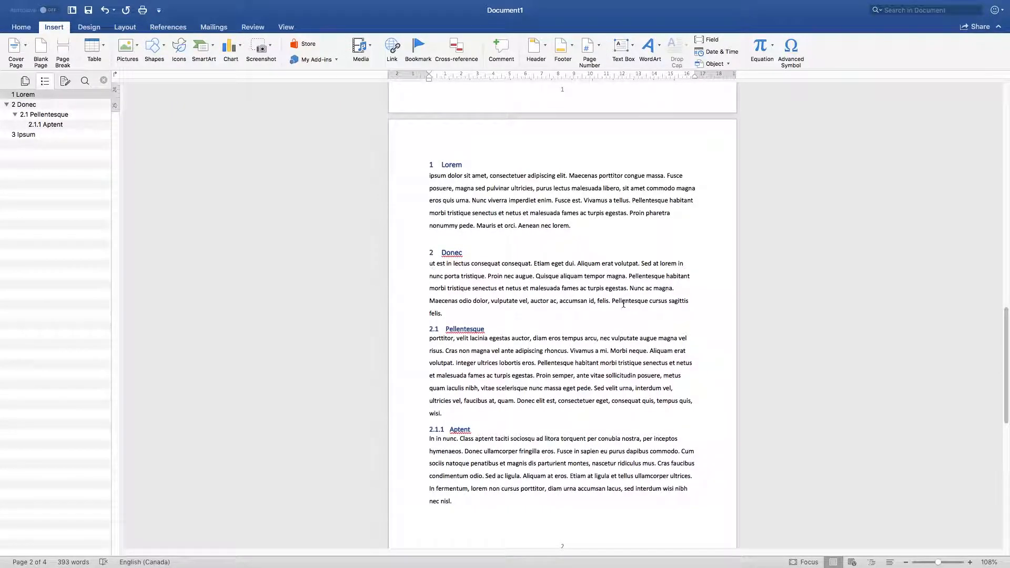
scroll(579, 145, "down", 2)
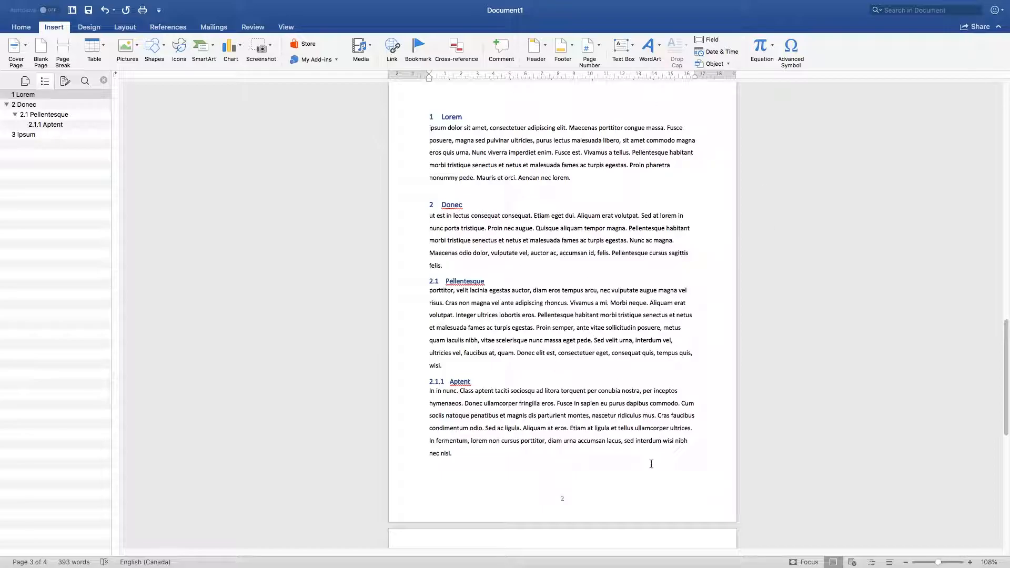
left_click(557, 499)
scroll(556, 499, "up", 10)
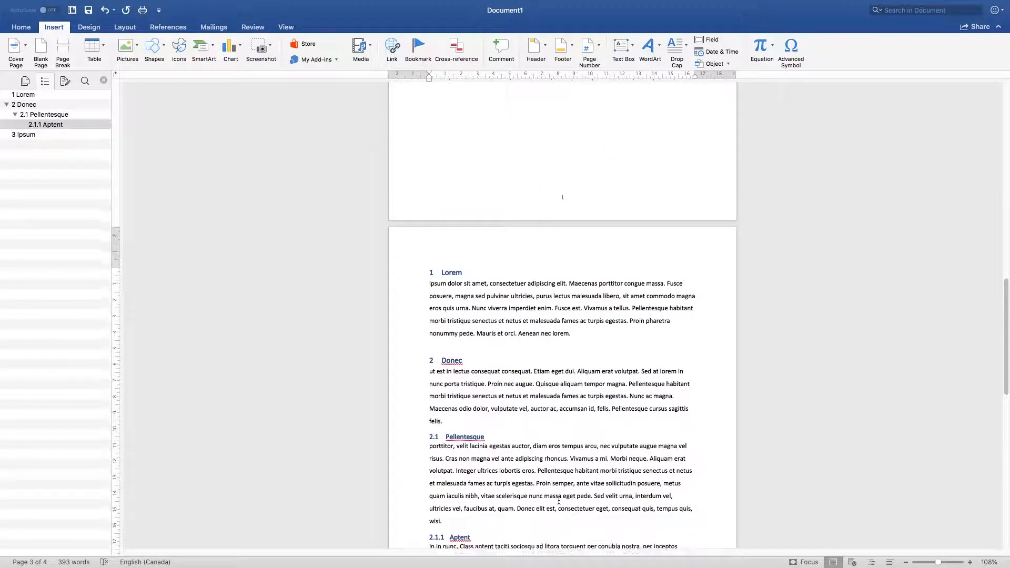
scroll(672, 437, "up", 3)
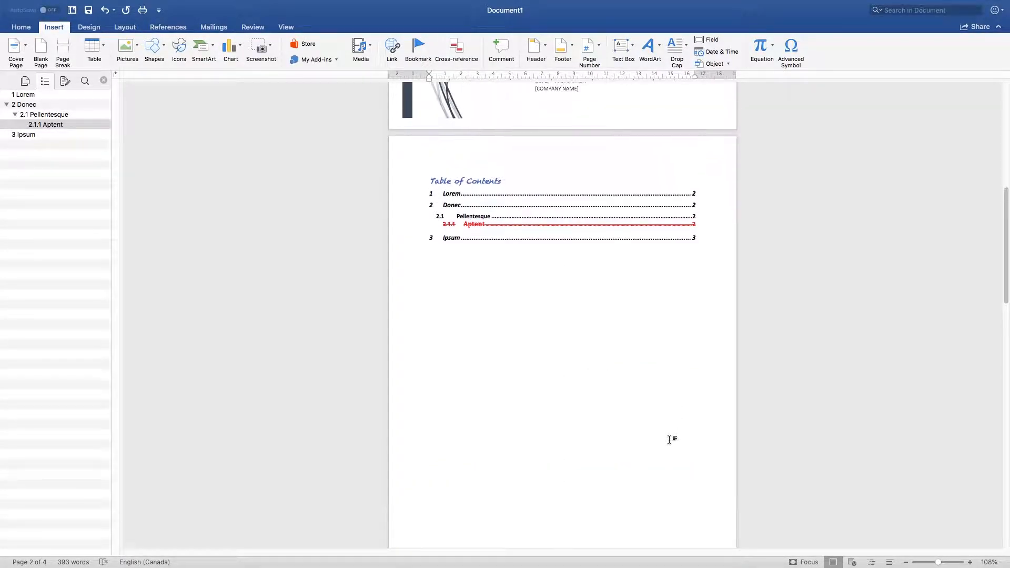
Show the document's hidden formatting marks to reveal the breaks on the cover page.
scroll(644, 353, "down", 2)
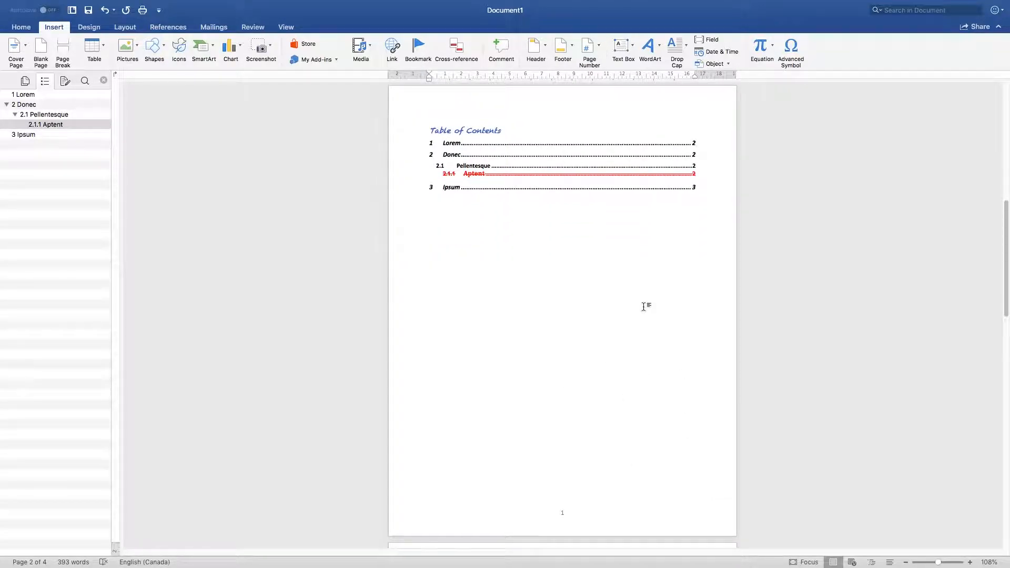
scroll(602, 453, "up", 1)
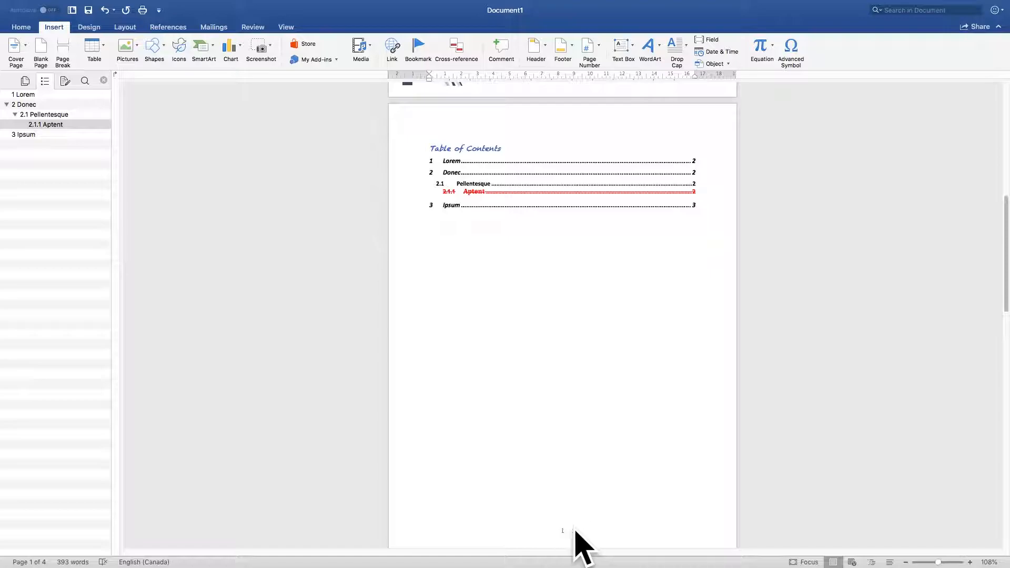
scroll(639, 479, "up", 10)
scroll(642, 480, "up", 3)
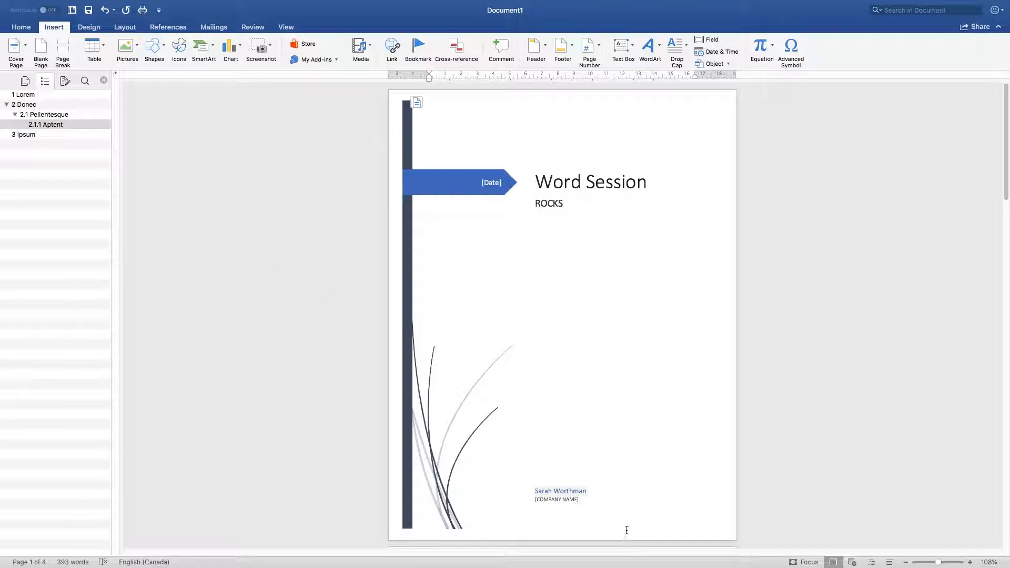
left_click(30, 30)
left_click(349, 44)
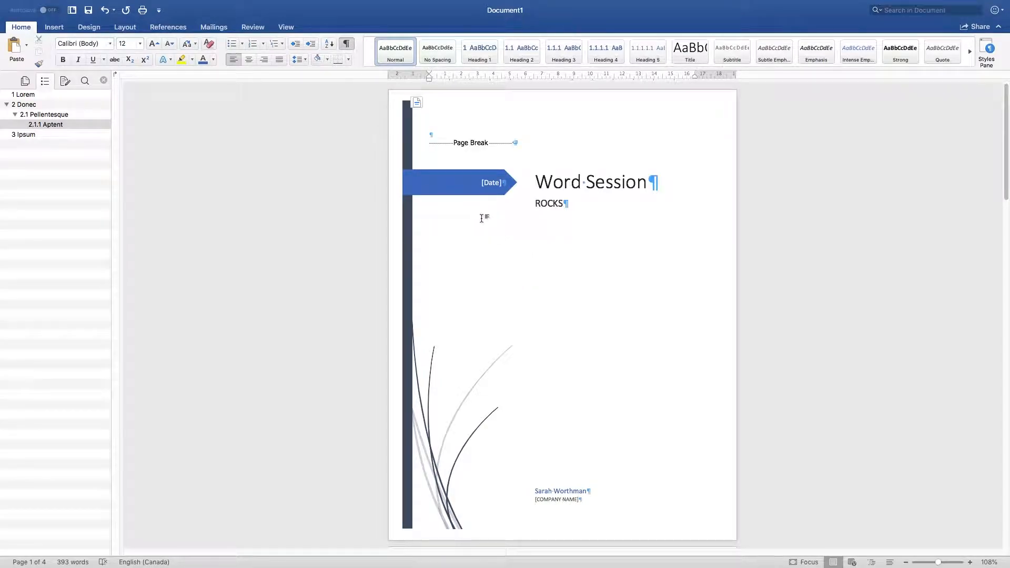
double_click(473, 143)
key("Delete")
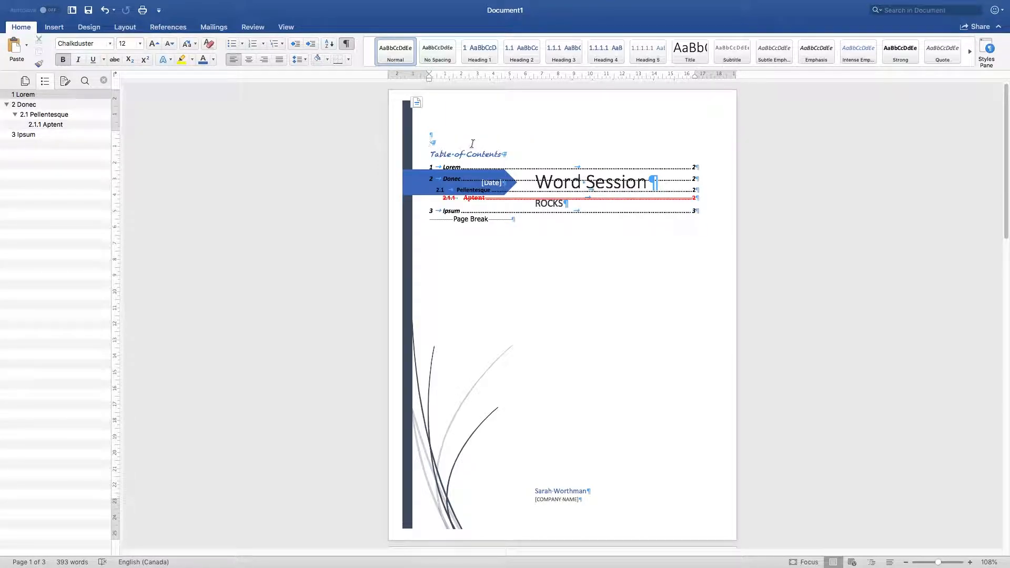
key("ctrl+z")
left_click(434, 132)
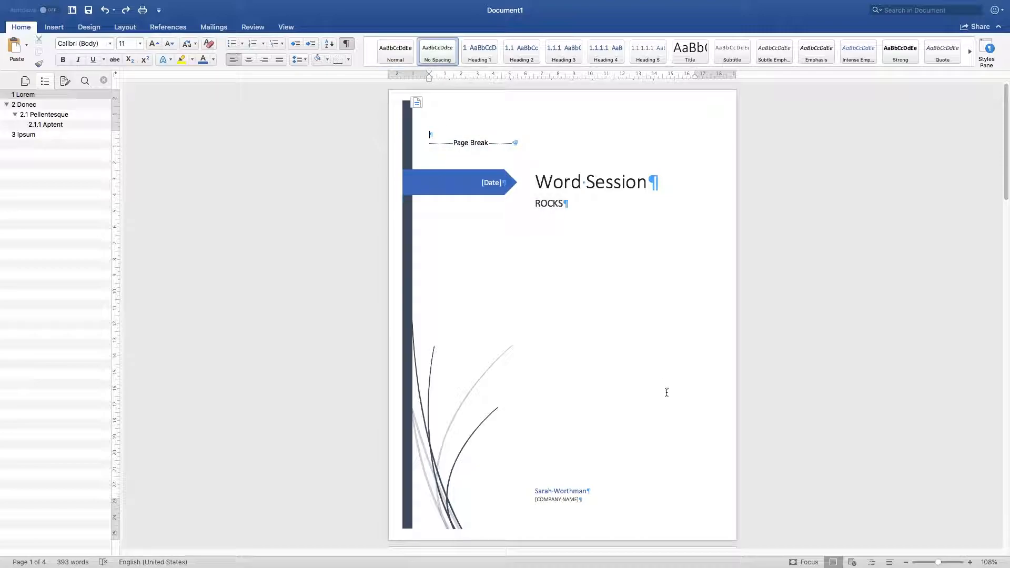
Replace the page break on the cover page with a Next Page section break.
double_click(464, 142)
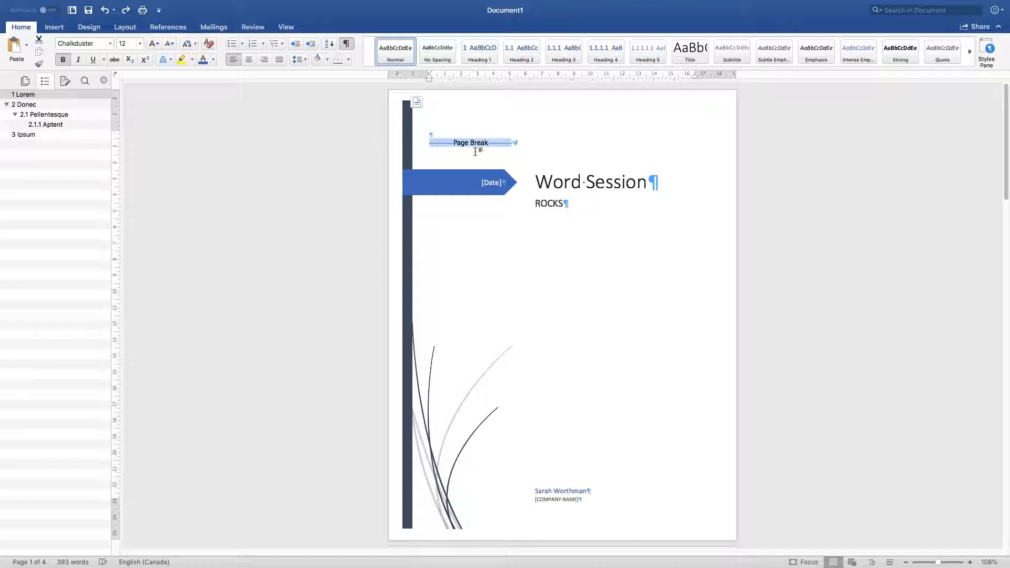
key("Delete")
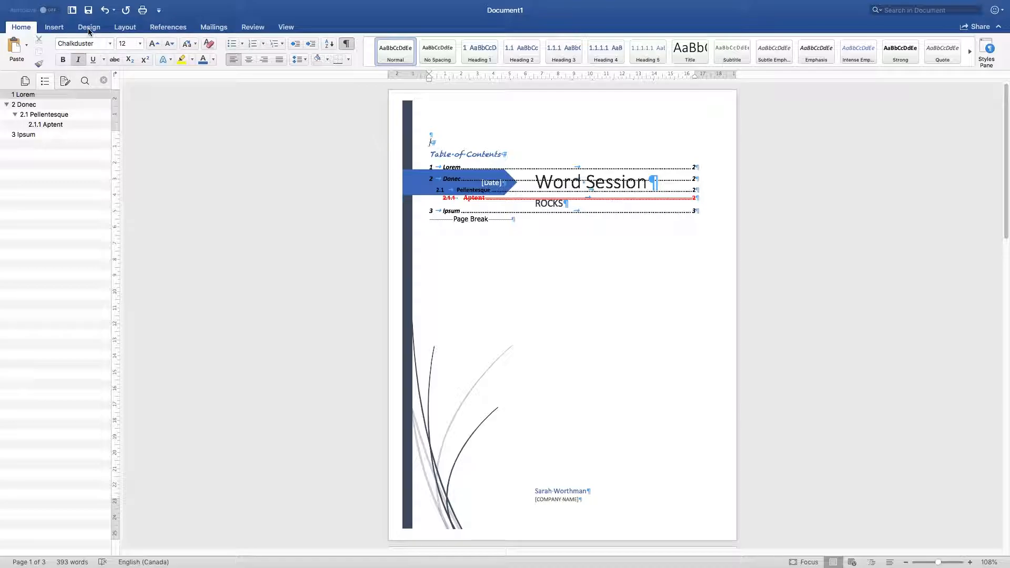
double_click(157, 28)
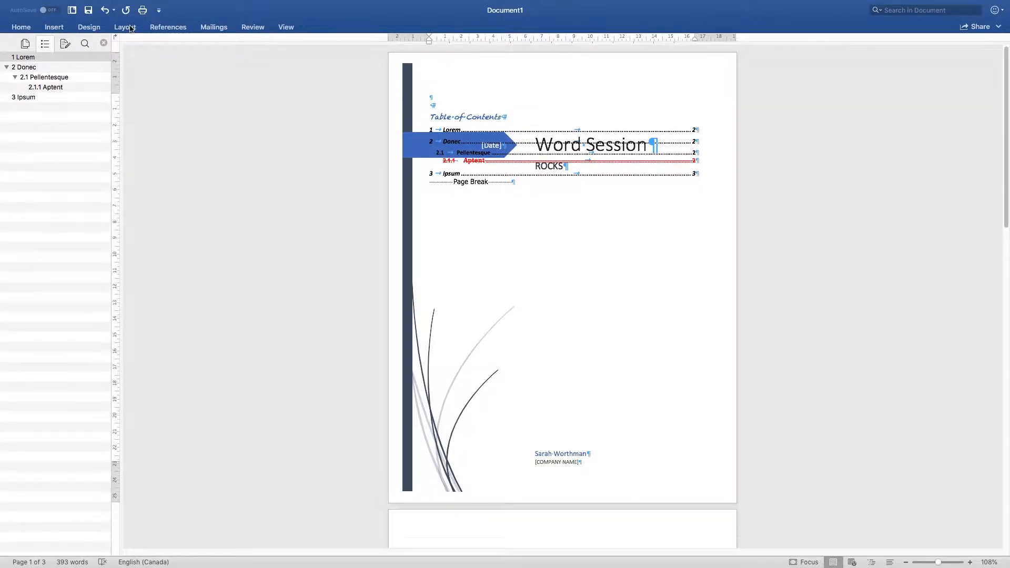
left_click(133, 28)
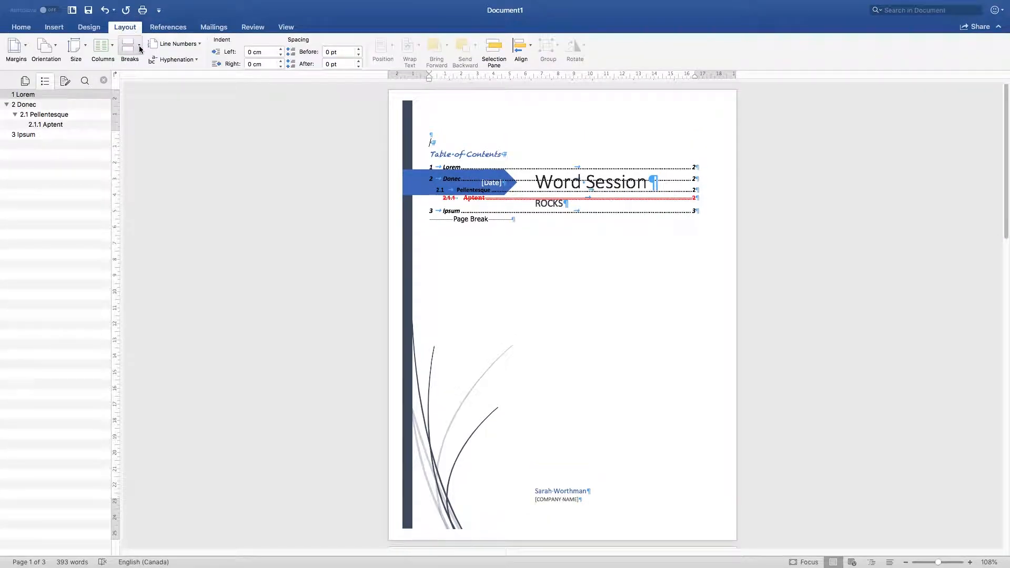
left_click(141, 48)
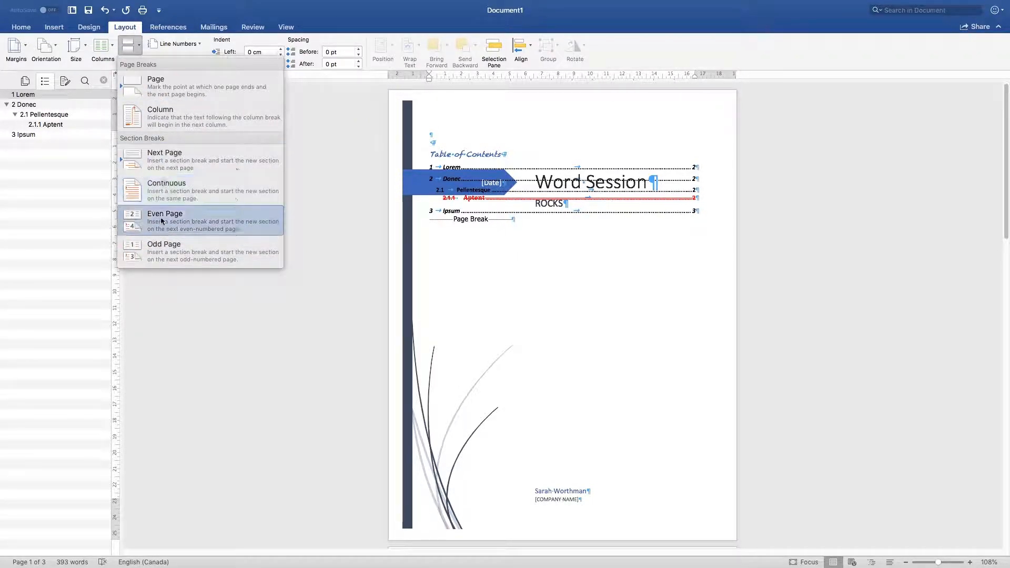
left_click(176, 165)
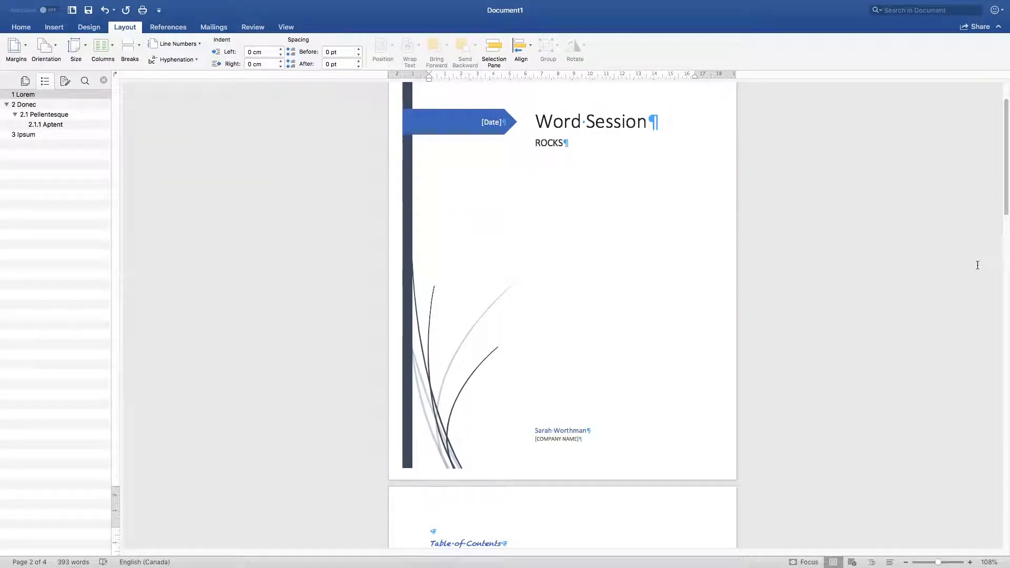
scroll(978, 265, "up", 3)
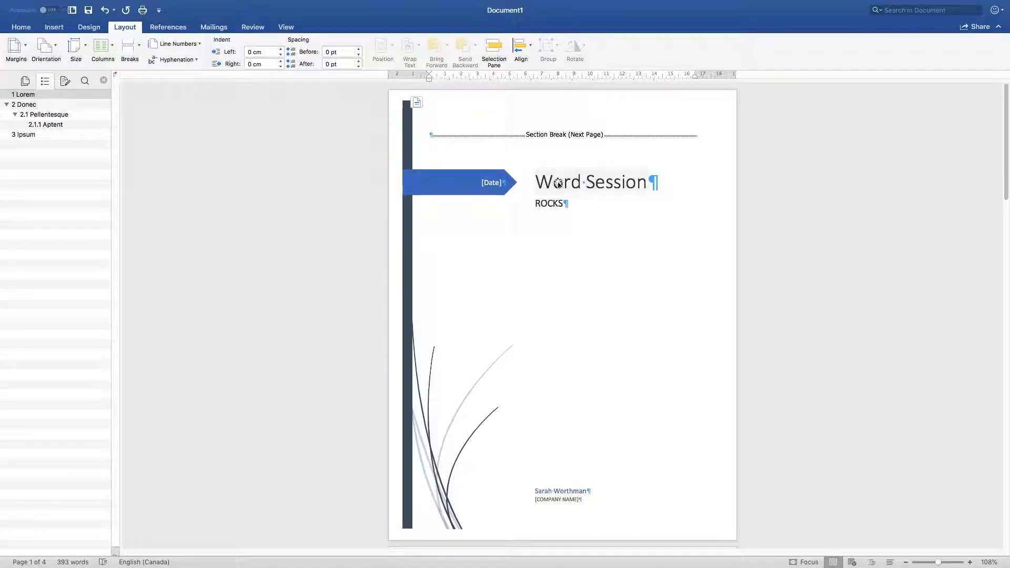
Try to remove the empty paragraph above the Table of Contents heading.
scroll(534, 153, "down", 10)
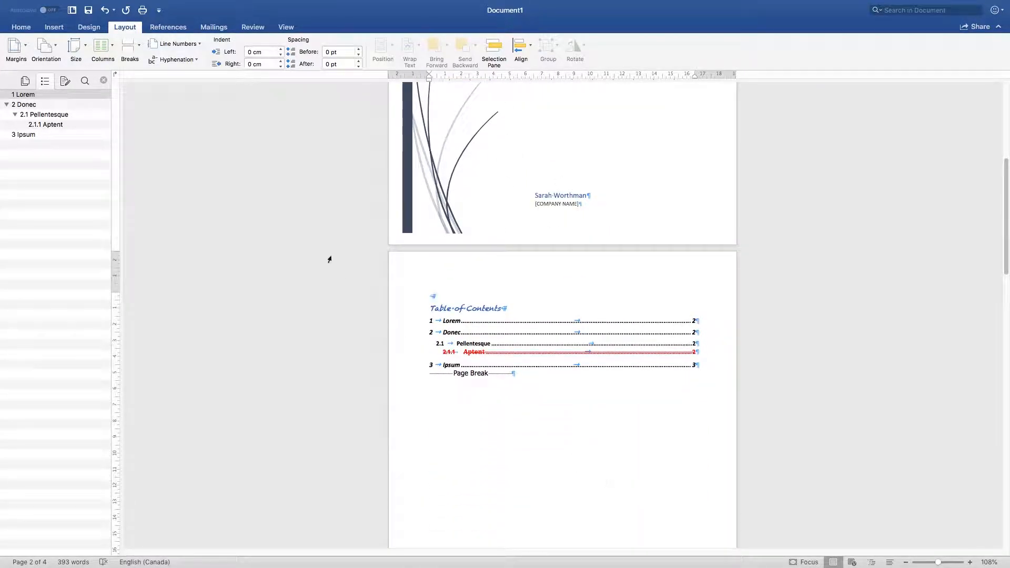
double_click(432, 294)
key("BackSpace")
double_click(434, 297)
Examine the cover page, table of contents and body pages to check which kind of break separates each of them.
scroll(424, 326, "down", 10)
scroll(437, 322, "up", 3)
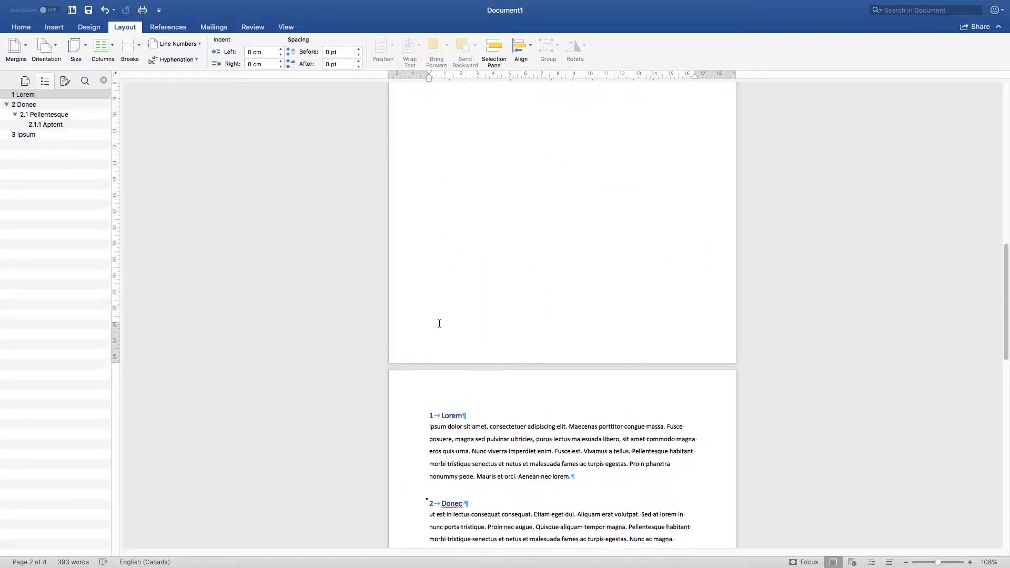
scroll(468, 232, "up", 3)
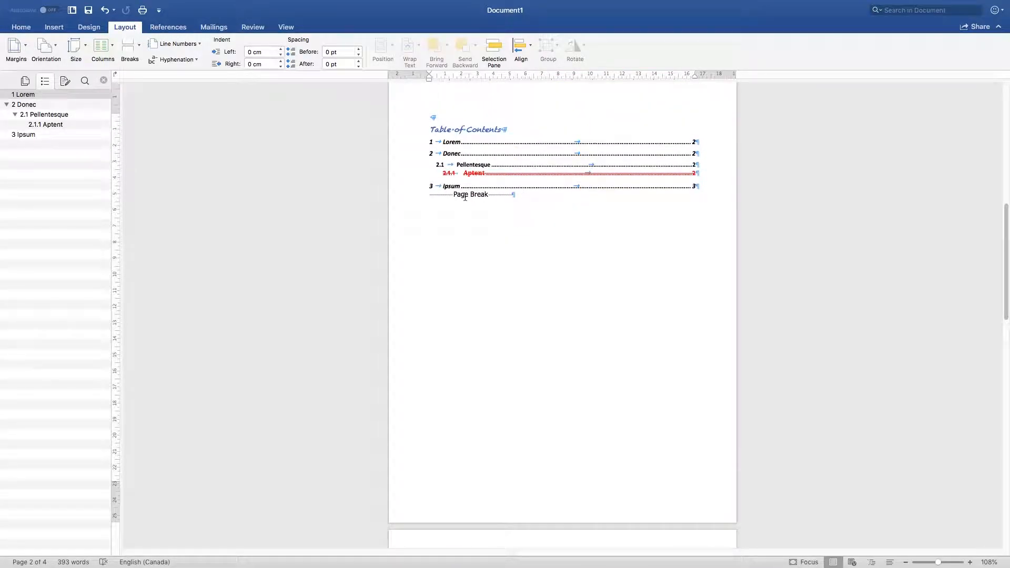
scroll(625, 446, "up", 11)
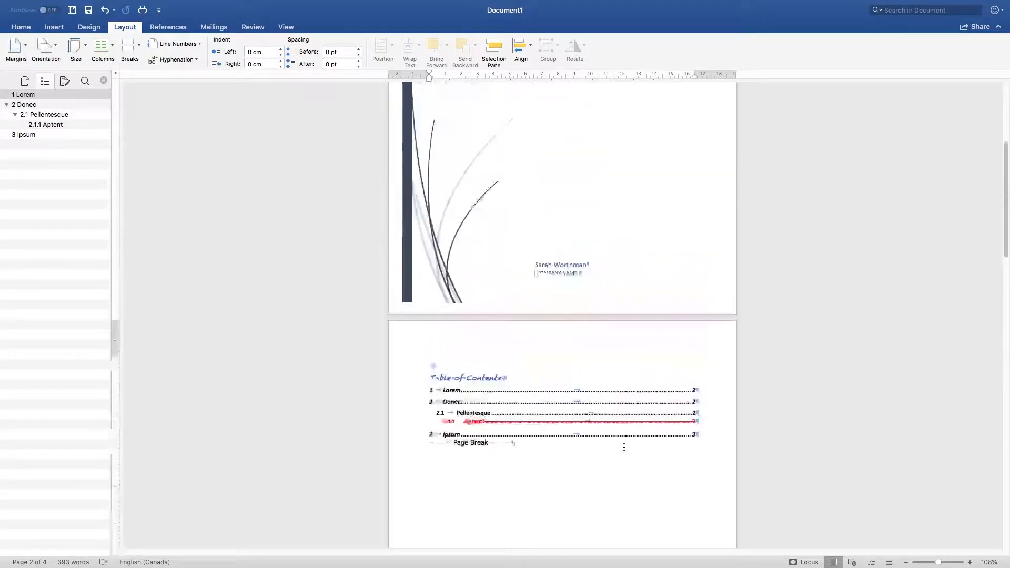
scroll(621, 273, "up", 6)
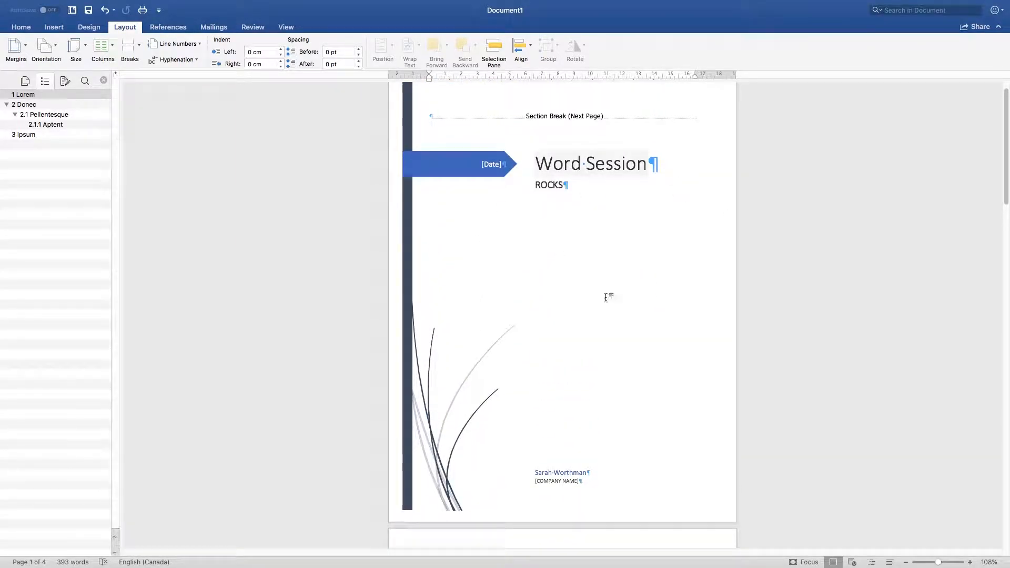
scroll(590, 280, "down", 1)
scroll(590, 281, "down", 11)
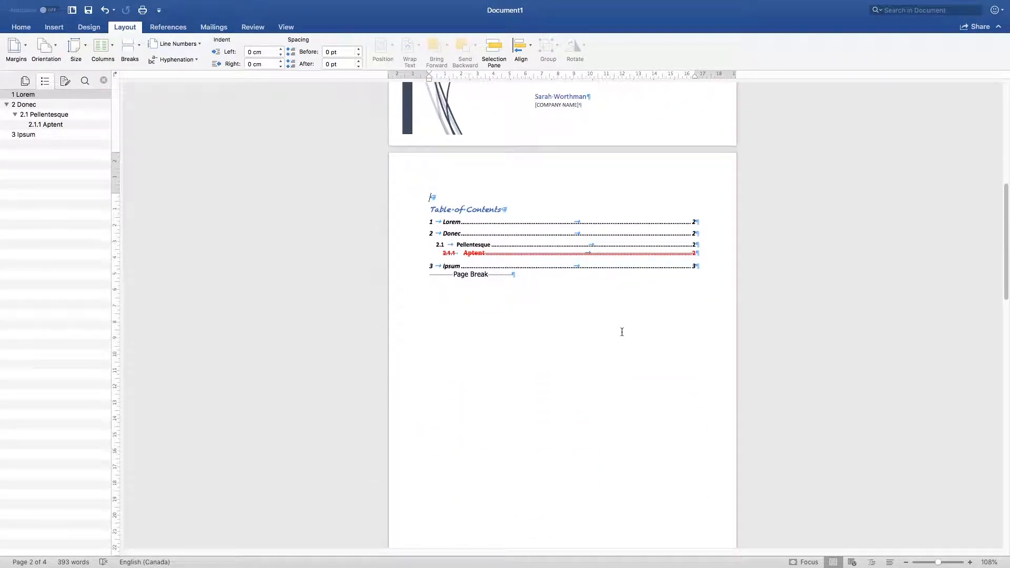
scroll(577, 311, "down", 17)
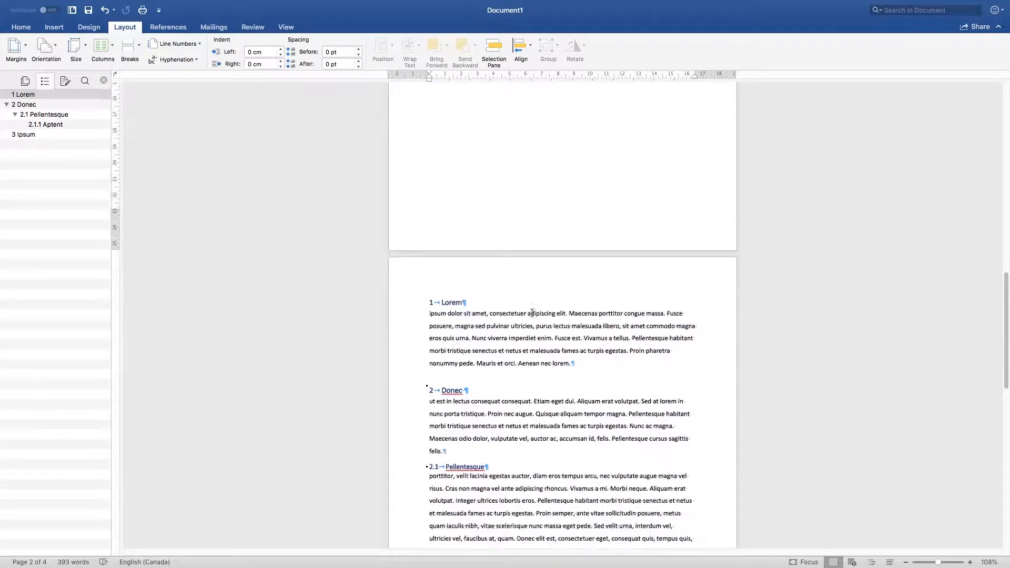
scroll(500, 333, "up", 18)
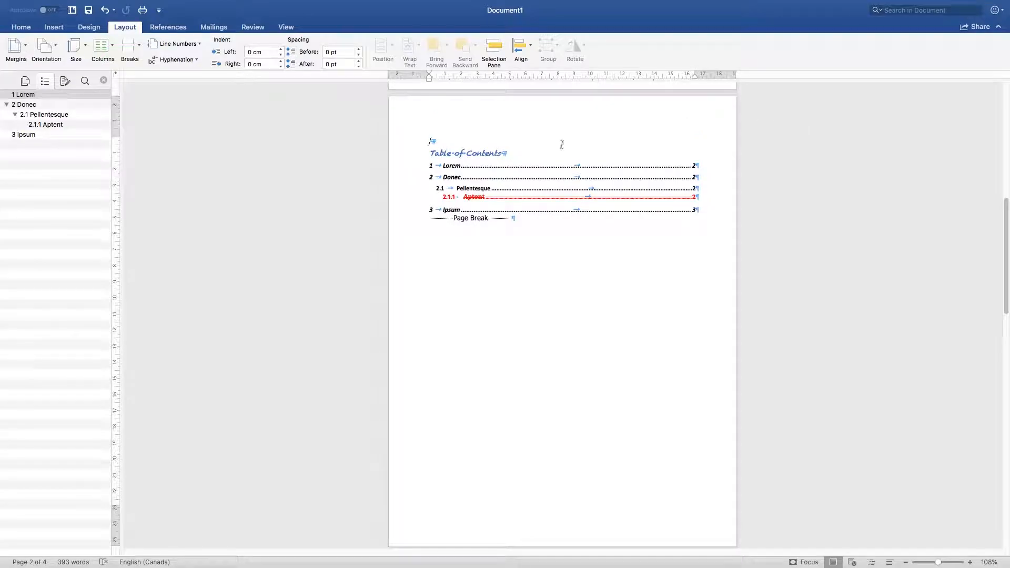
double_click(442, 220)
left_click(442, 221)
left_click_drag(515, 220, 441, 221)
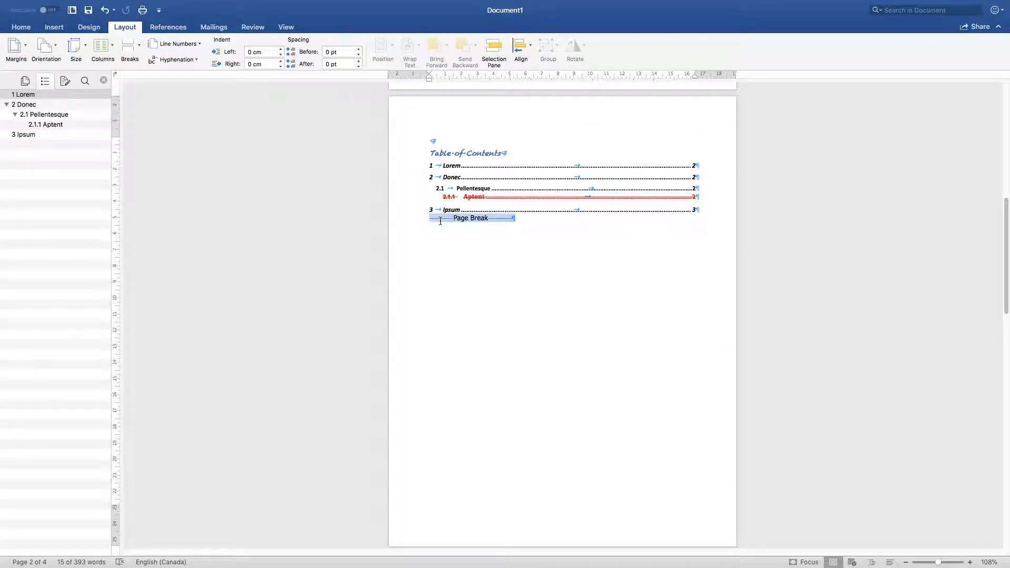
key("Delete")
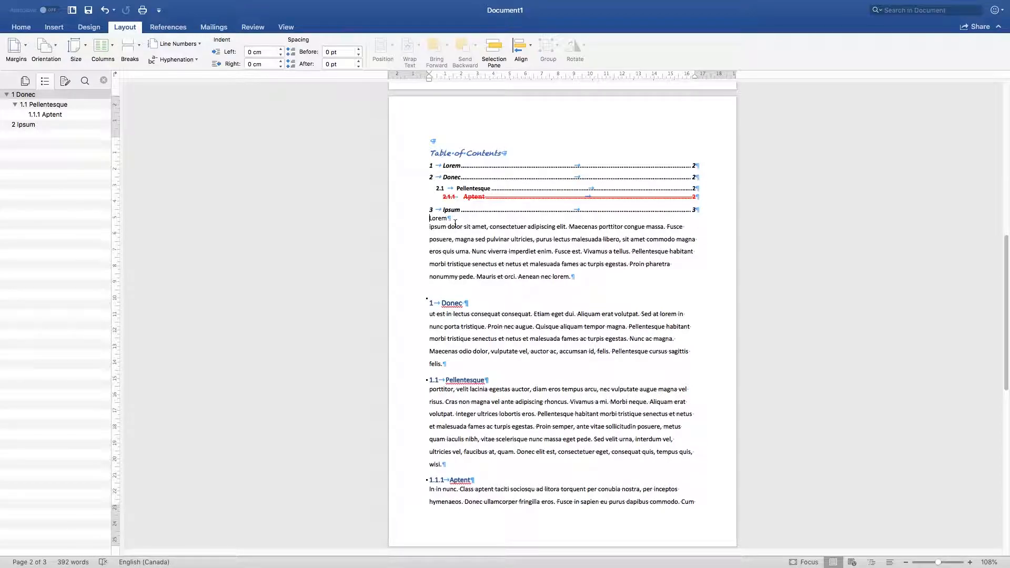
key("super+z")
Replace the page break after the table of contents with a Next Page section break and delete the empty paragraph above the Lorem heading.
left_click(455, 222)
left_click_drag(455, 221, 516, 219)
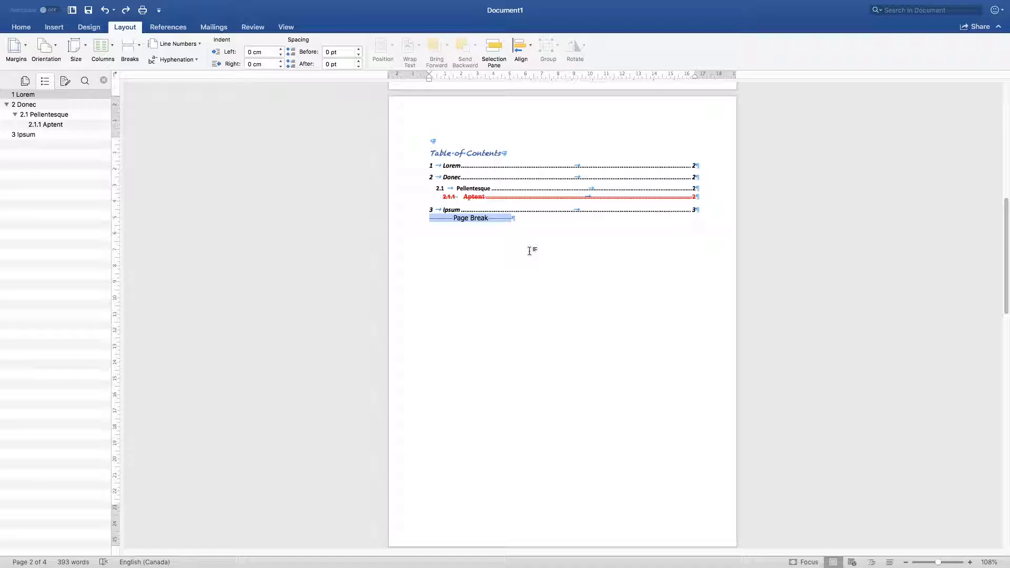
key("Delete")
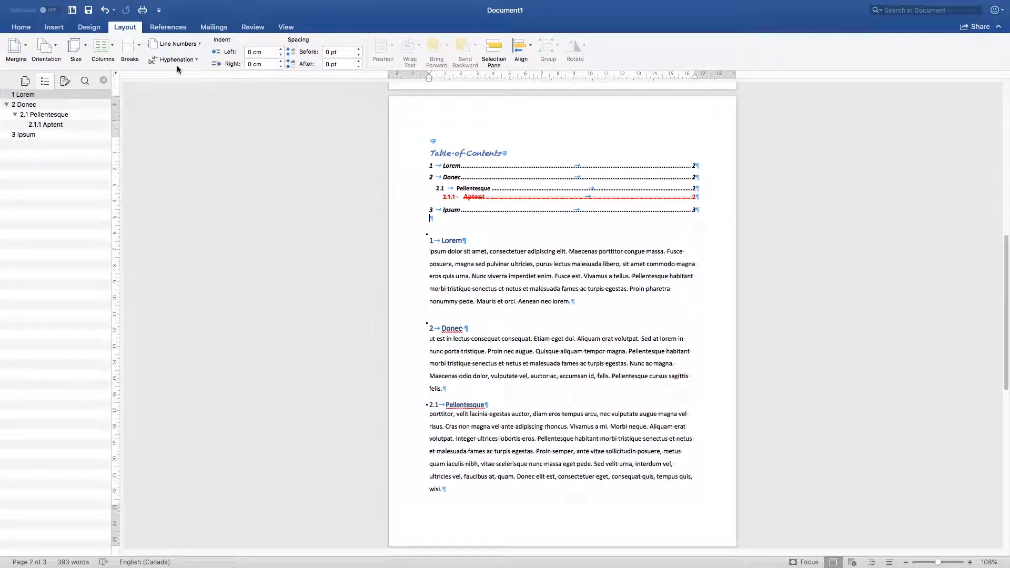
left_click(129, 47)
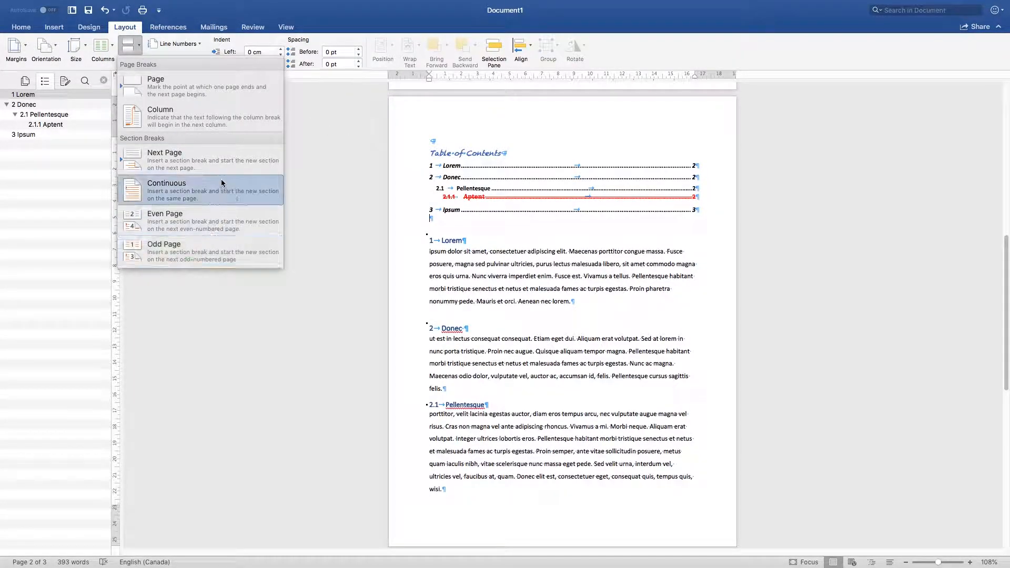
left_click(226, 160)
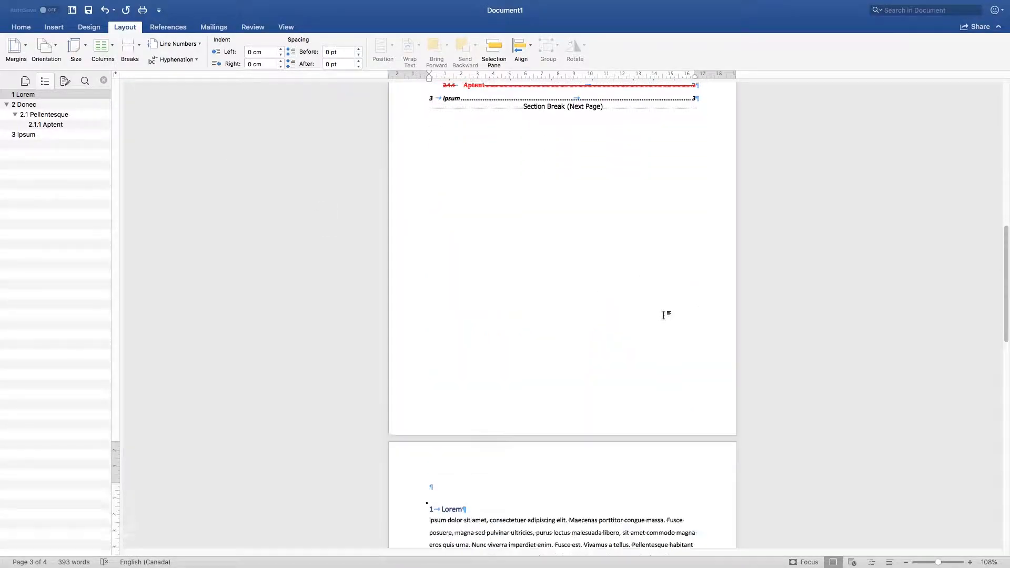
left_click(444, 453)
key("Delete")
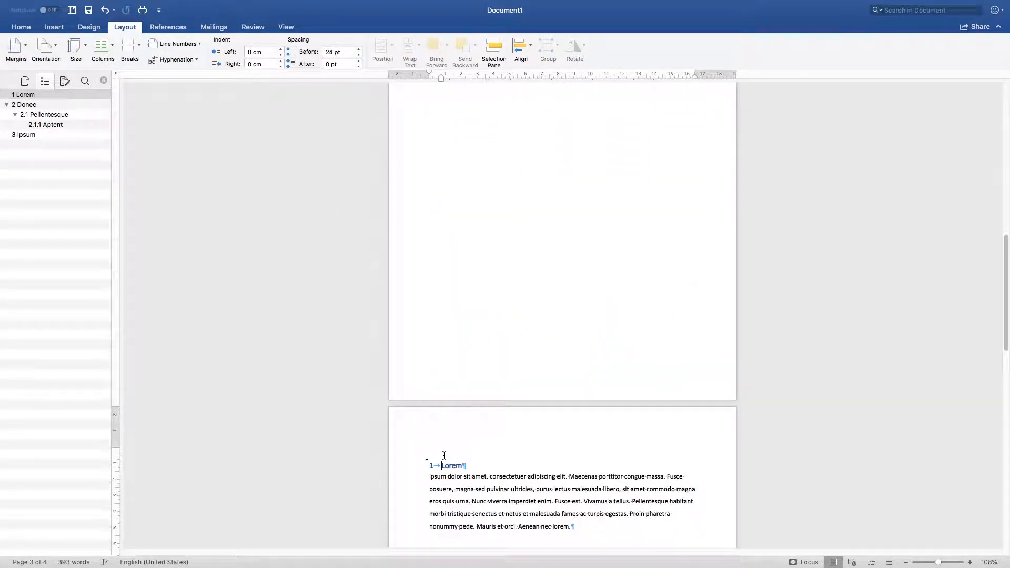
Open the Section 2 first-page footer on the table of contents page and unlink it from the previous section.
scroll(515, 386, "up", 5)
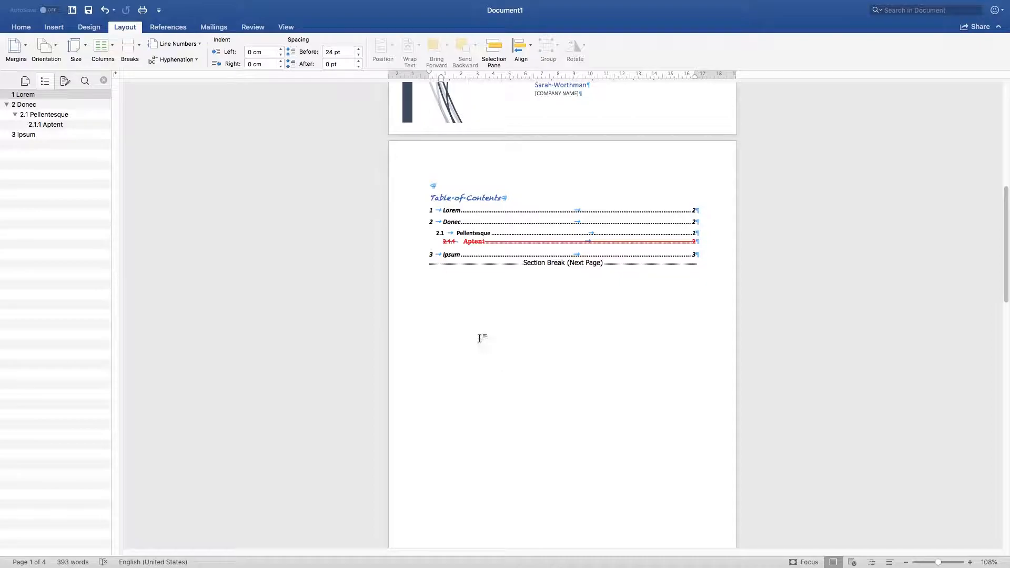
left_click(429, 264)
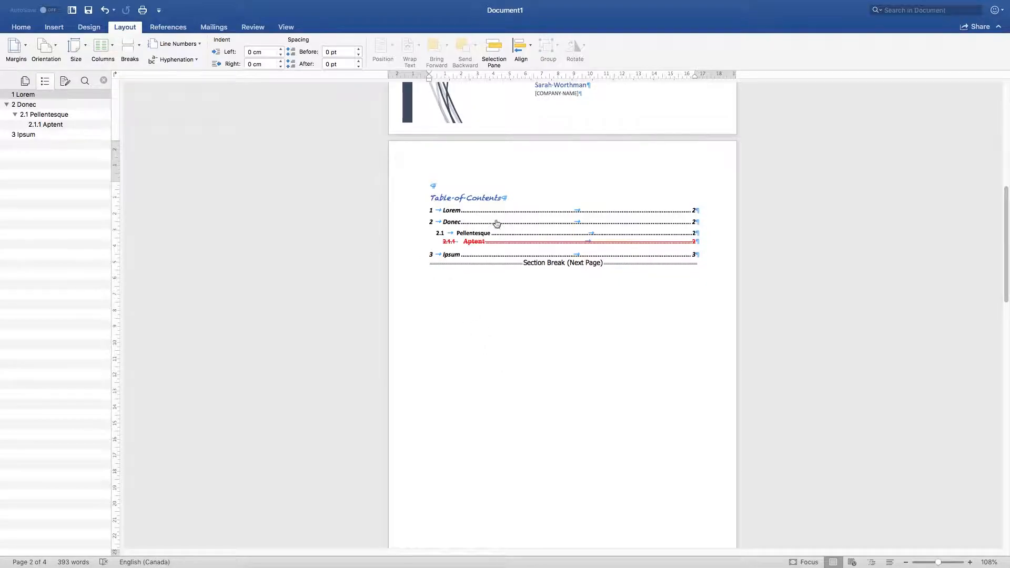
scroll(496, 221, "up", 2)
scroll(592, 316, "up", 2)
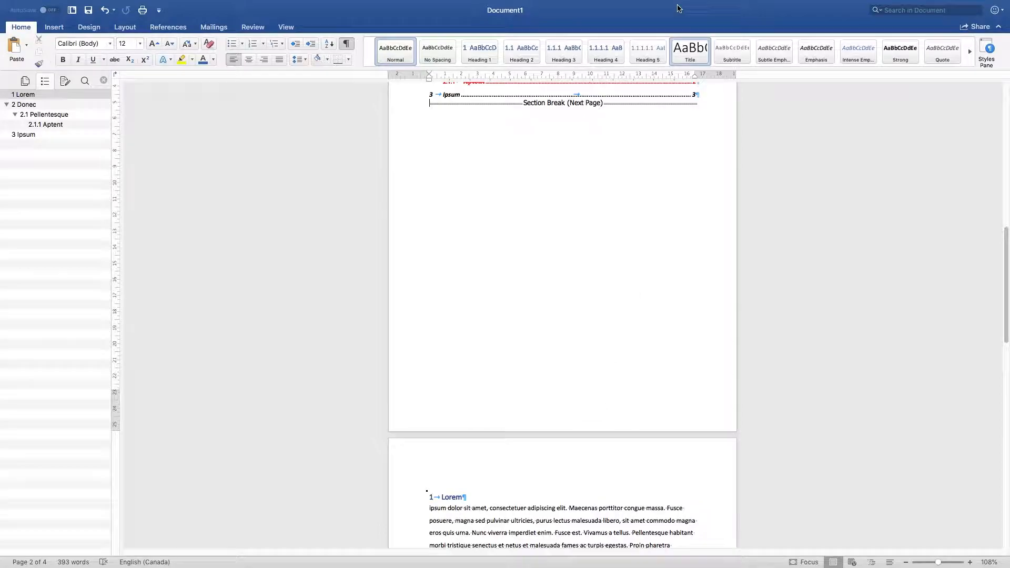
scroll(642, 179, "up", 8)
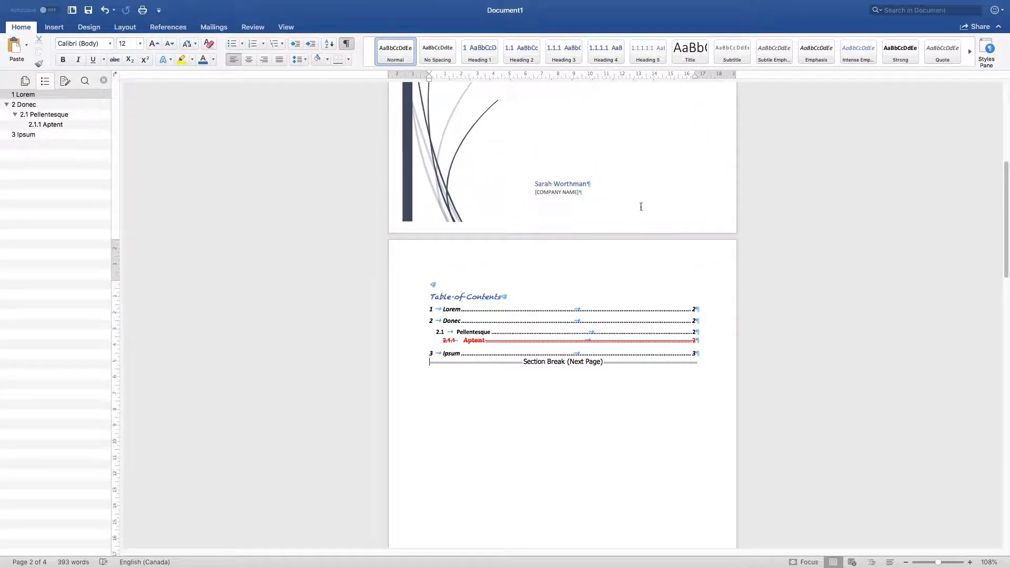
scroll(663, 207, "down", 9)
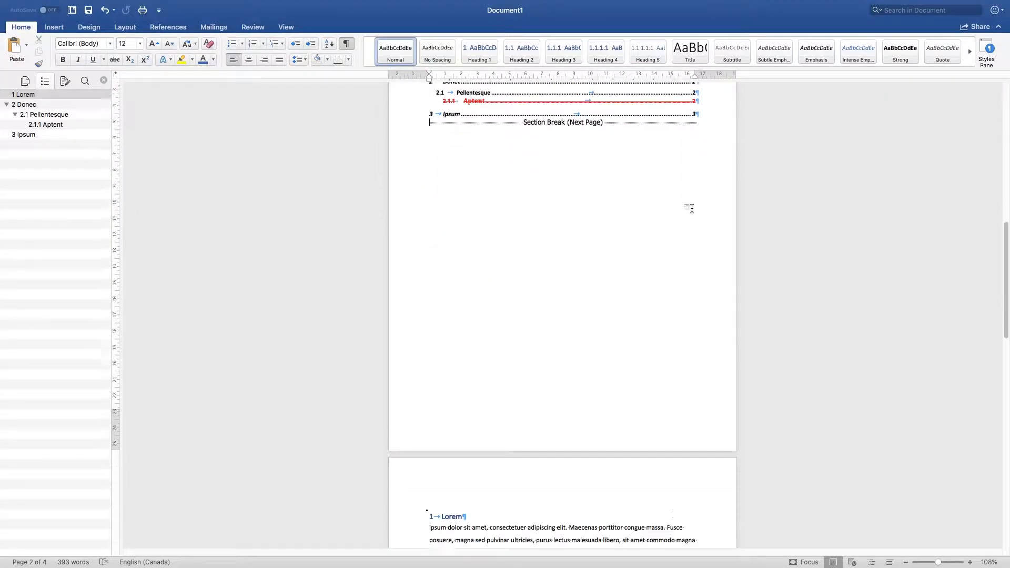
double_click(592, 373)
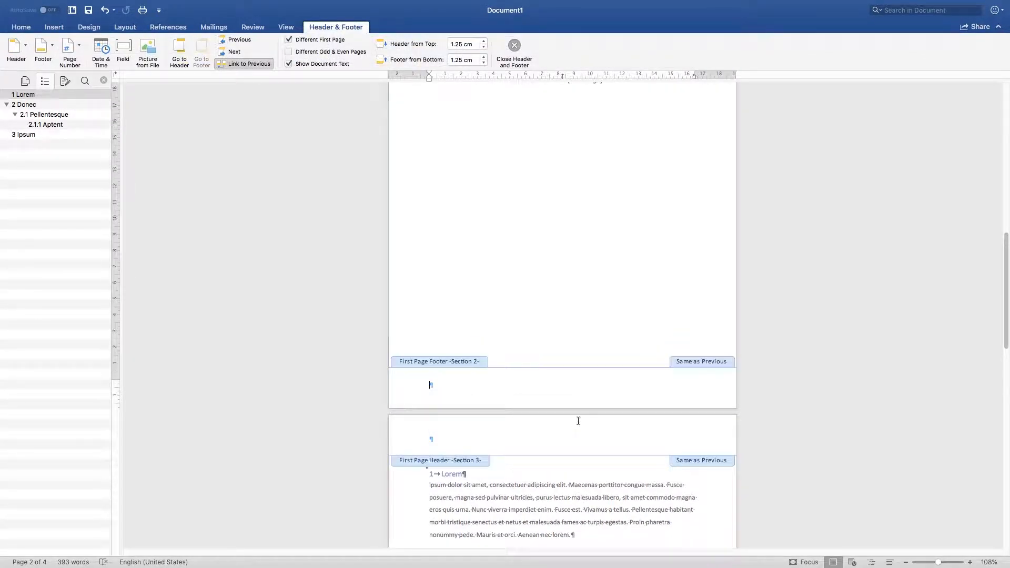
left_click(240, 63)
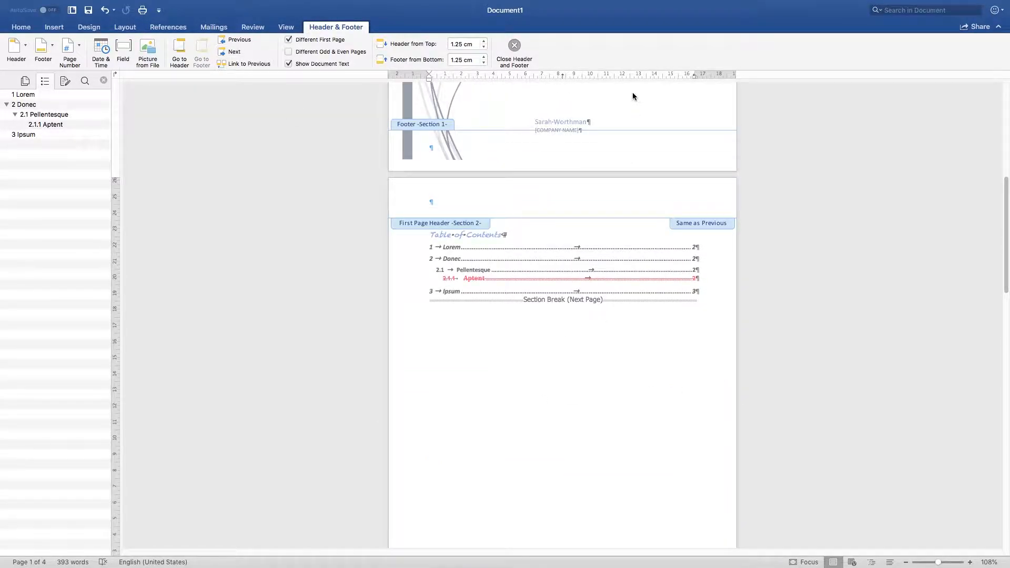
Insert a centred page number in the Section 2 first-page footer, using the i, ii, iii format starting at i.
scroll(633, 93, "down", 5)
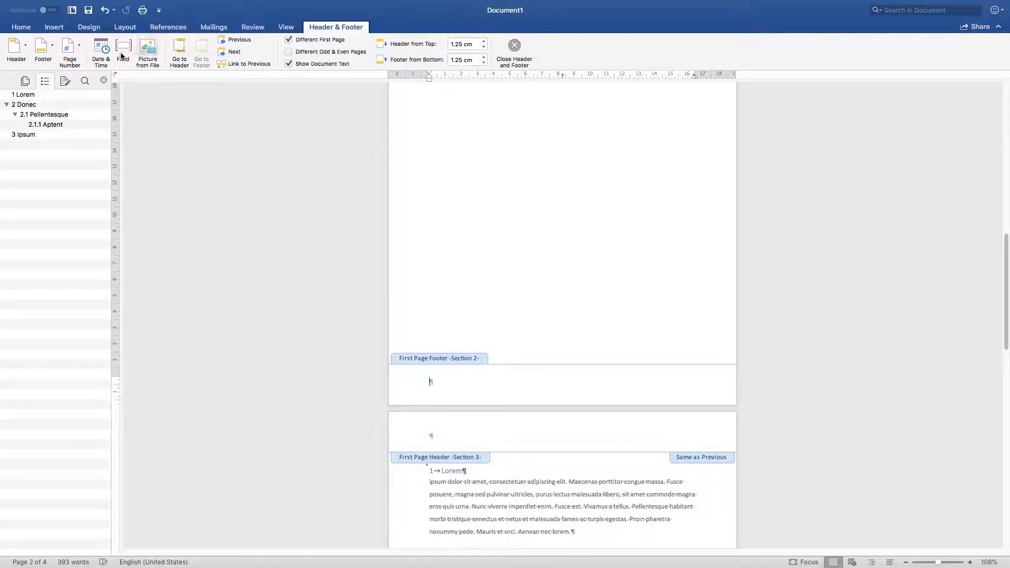
left_click(78, 56)
left_click(80, 65)
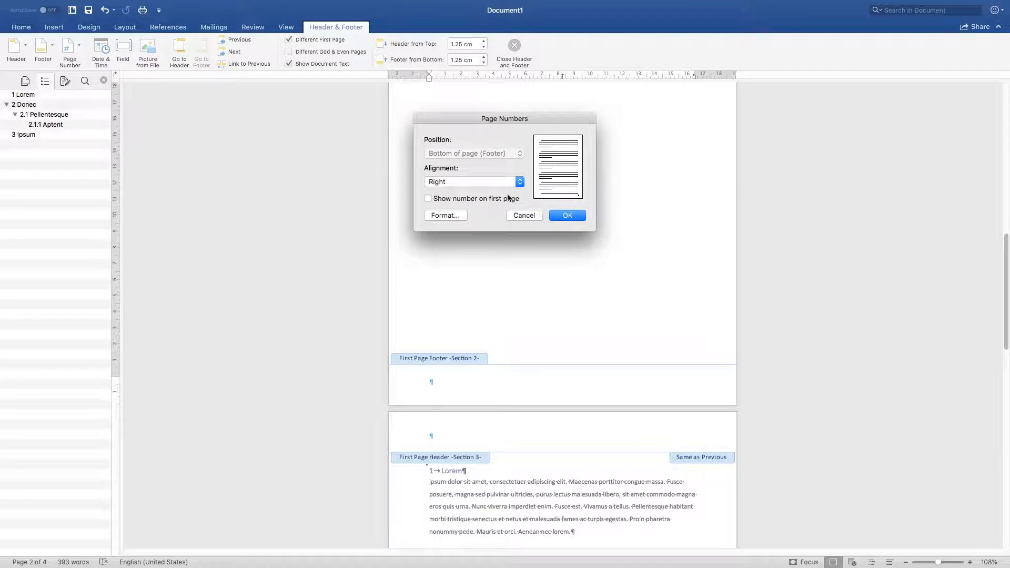
left_click(510, 181)
left_click(509, 181)
left_click(508, 182)
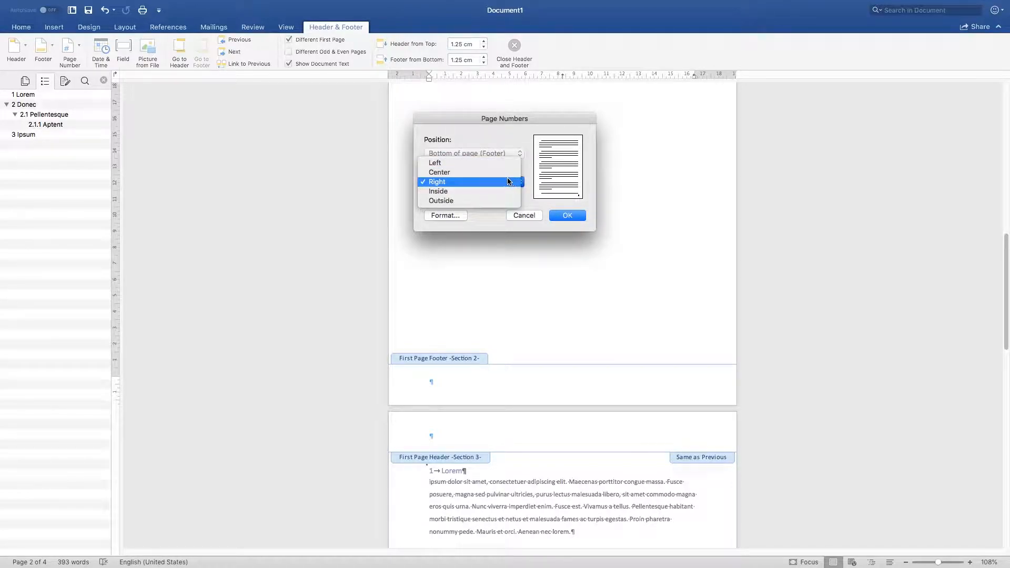
left_click(505, 172)
left_click(446, 215)
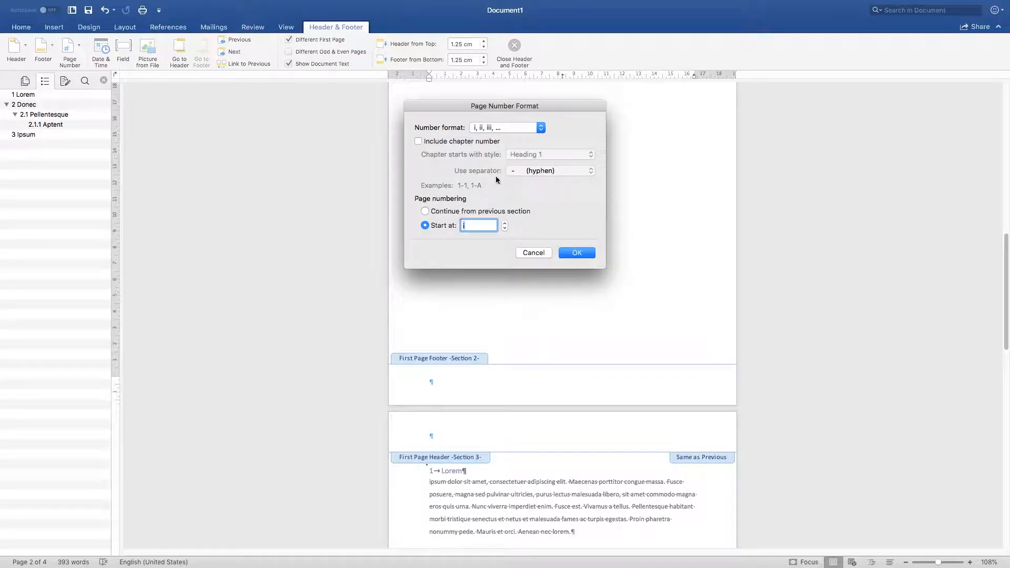
left_click(586, 253)
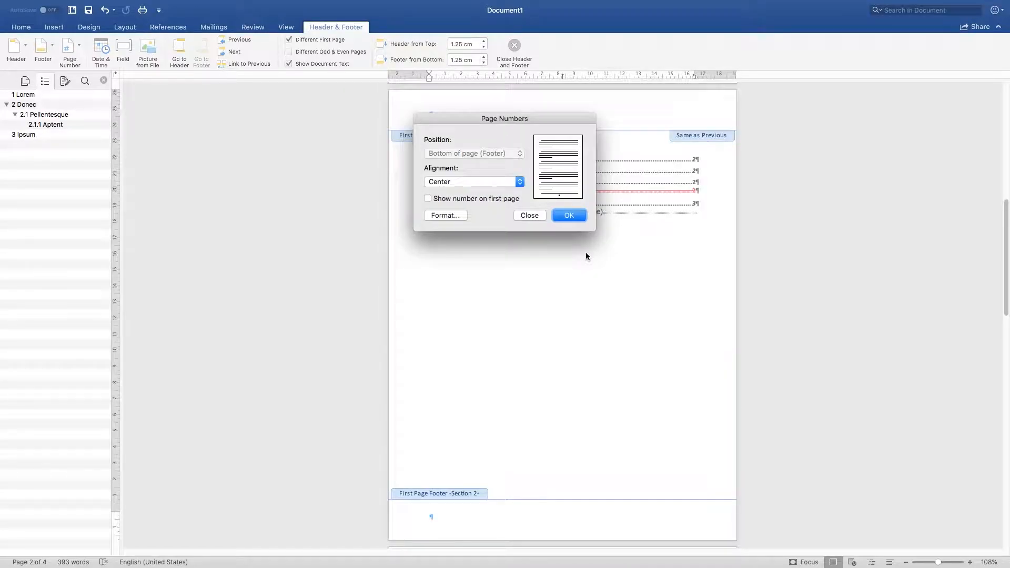
left_click(570, 215)
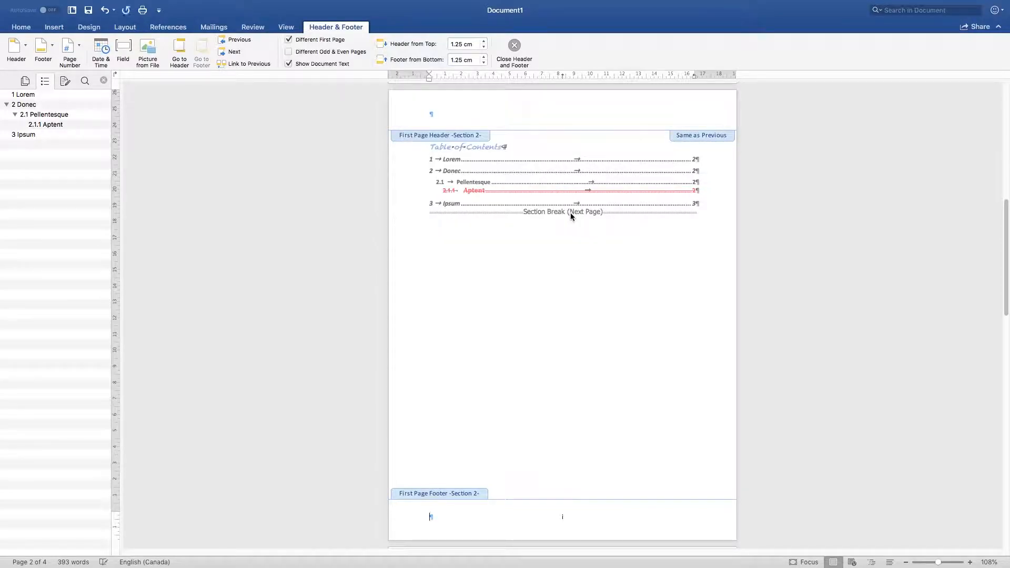
Insert a centred page number in the Section 3 first-page footer, using the 1, 2, 3 format starting at 1, and close the footer.
scroll(340, 125, "down", 10)
scroll(340, 126, "up", 8)
scroll(340, 125, "down", 7)
left_click(75, 57)
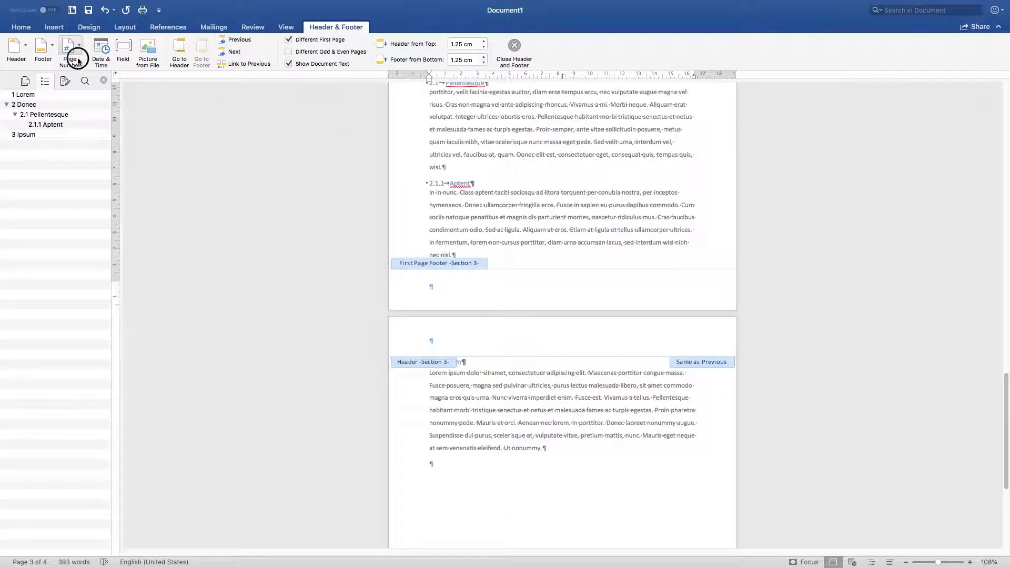
left_click(94, 64)
left_click(513, 184)
left_click(483, 176)
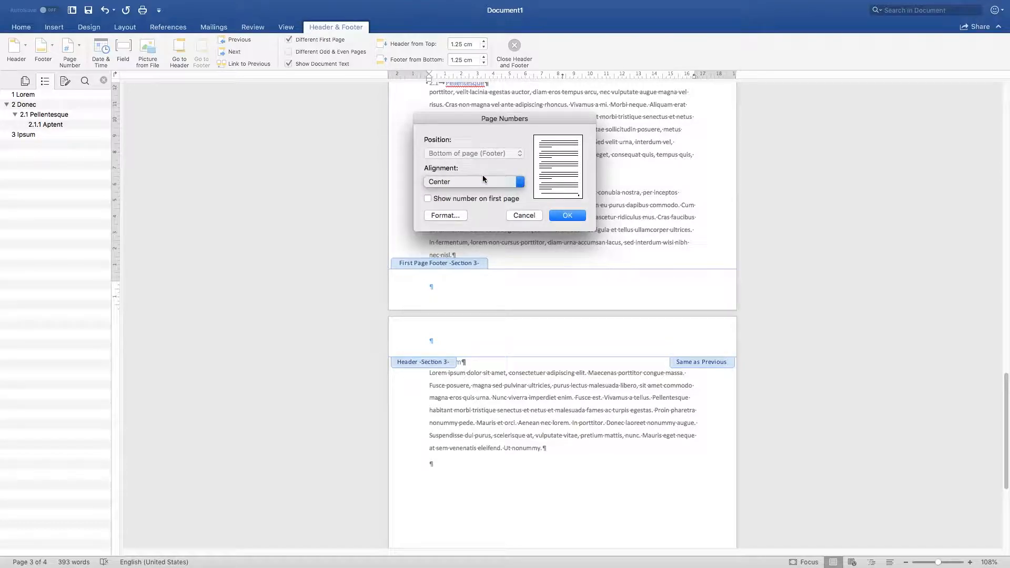
left_click(453, 217)
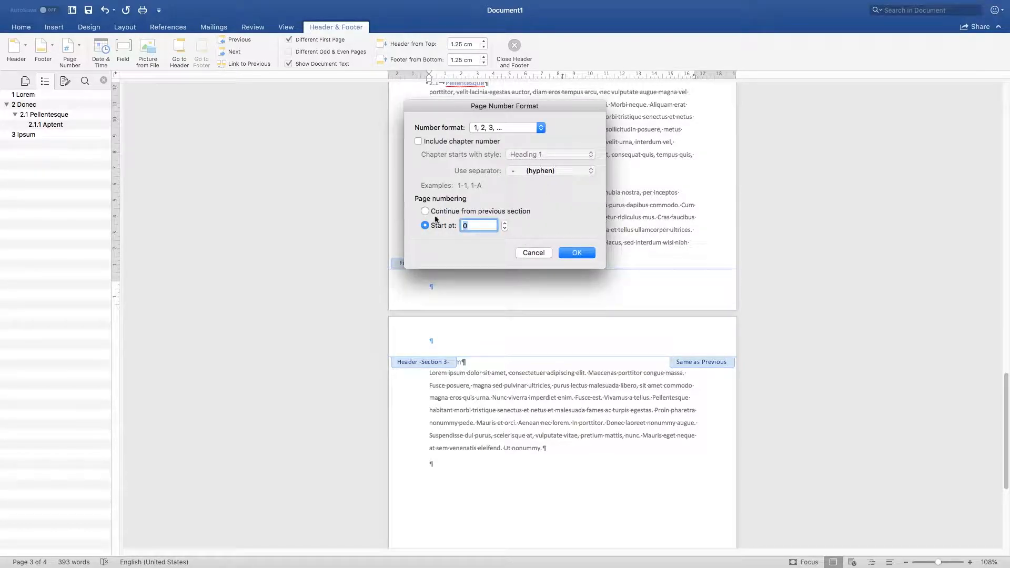
left_click(505, 223)
left_click(571, 254)
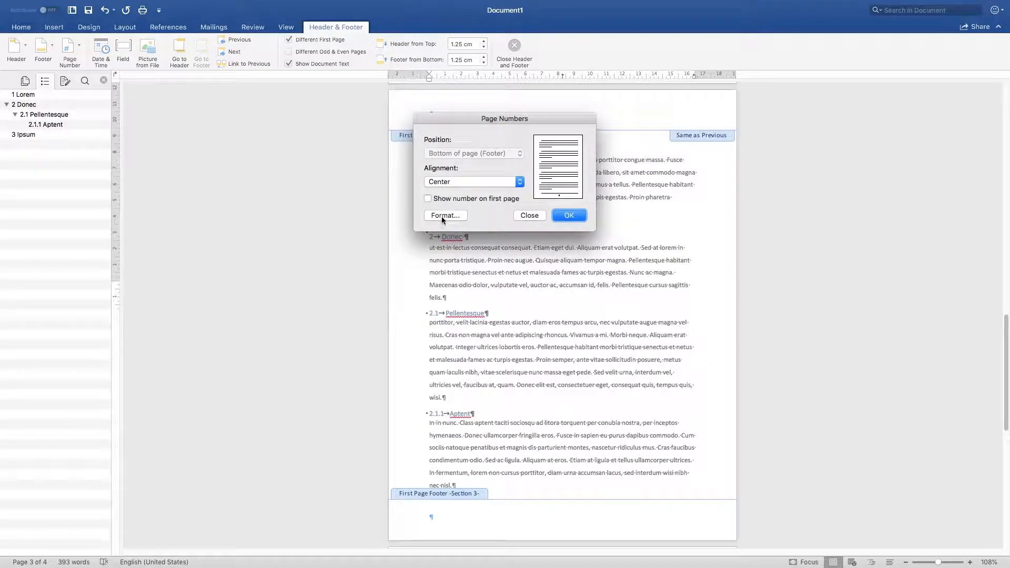
left_click(575, 216)
double_click(621, 269)
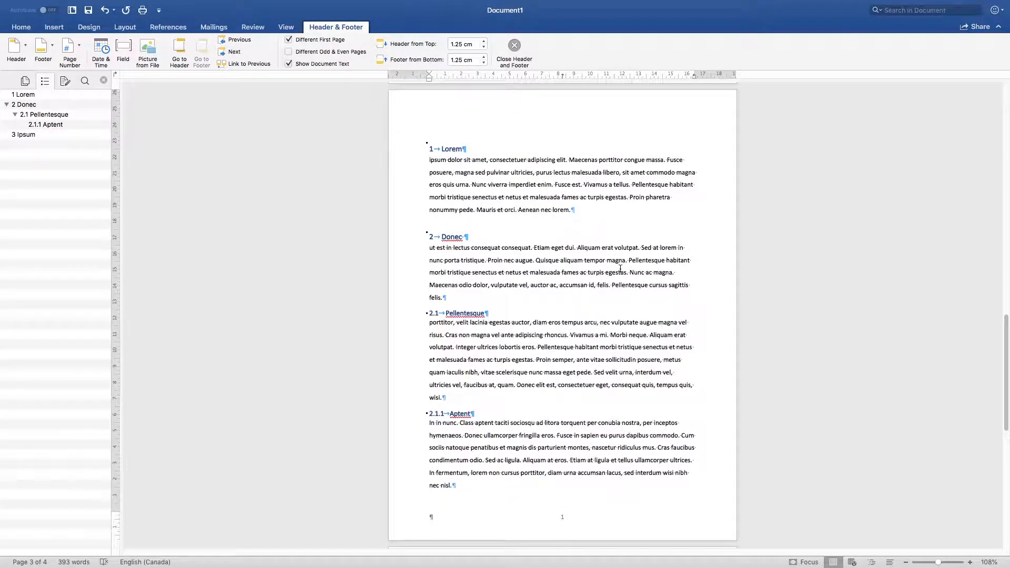
Hide the paragraph marks and other formatting symbols in the document.
scroll(620, 269, "up", 15)
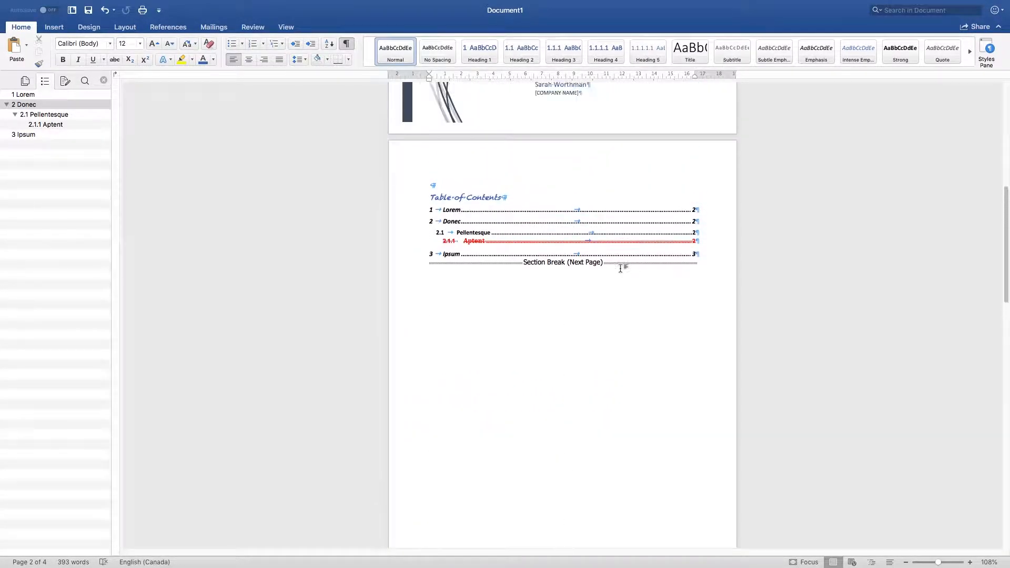
scroll(661, 161, "up", 5)
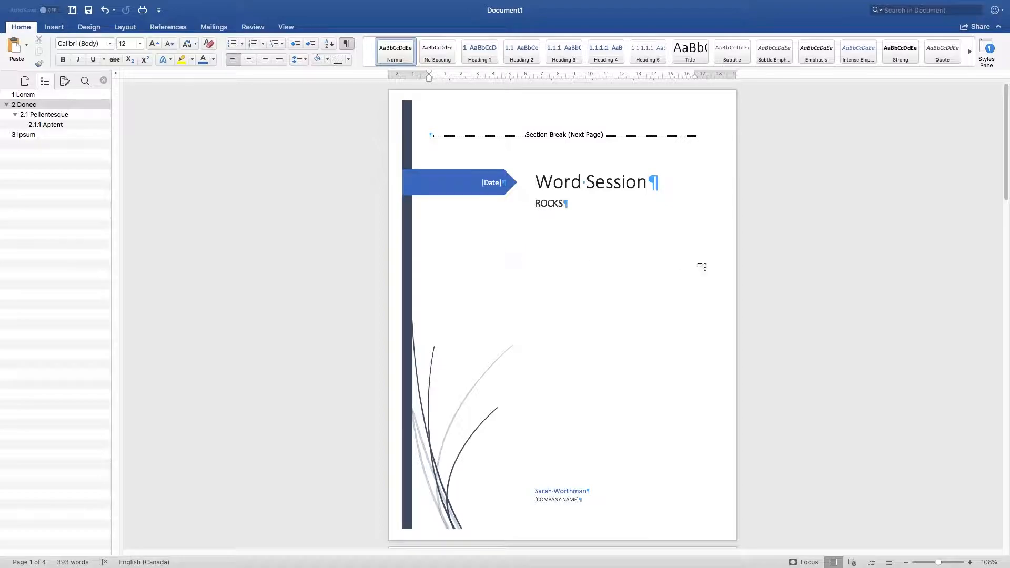
scroll(499, 196, "down", 4)
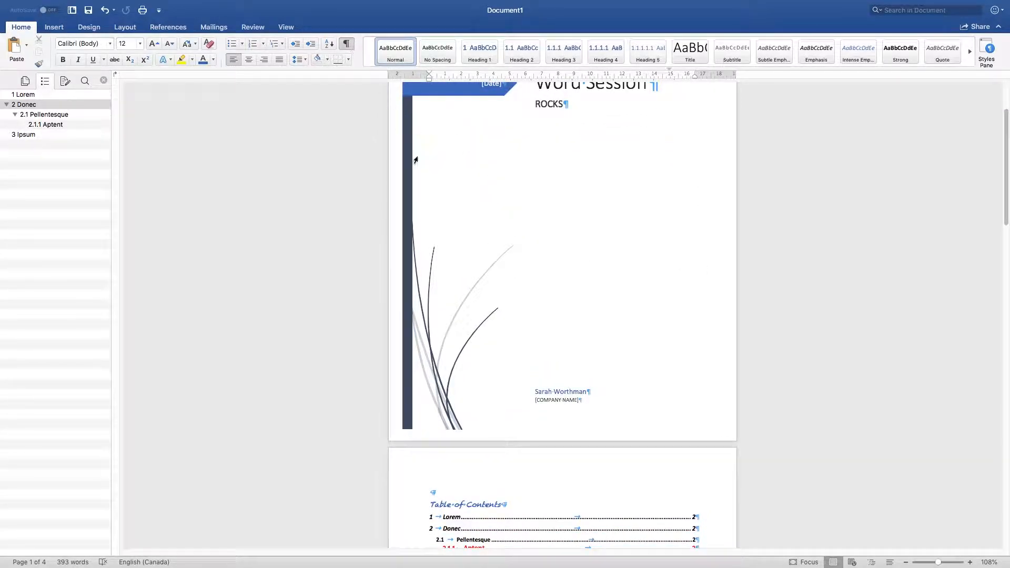
scroll(355, 49, "up", 4)
left_click(351, 45)
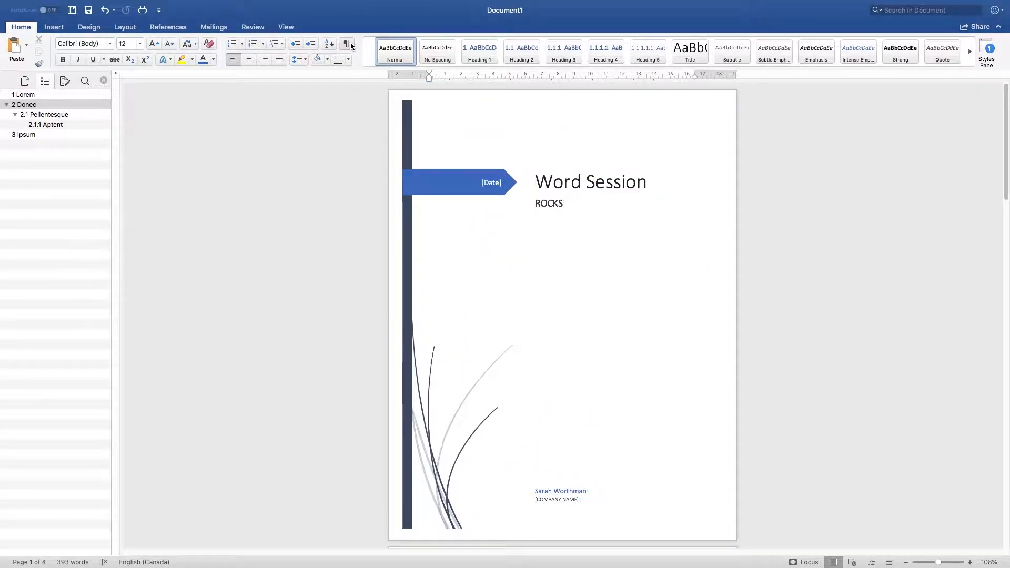
Examine the footers from the table of contents through the last body page to check their page numbers.
scroll(673, 221, "down", 18)
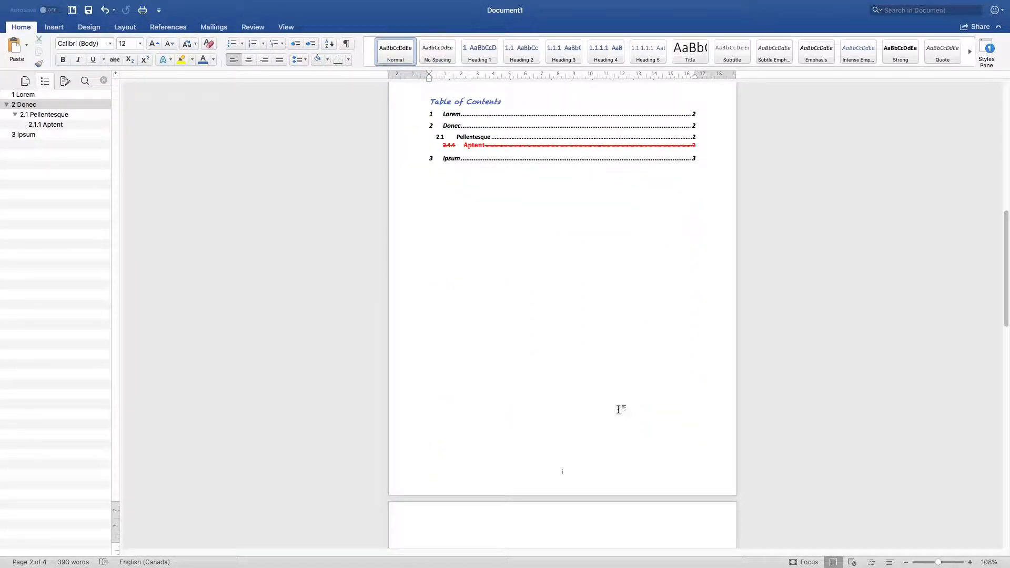
scroll(617, 408, "up", 2)
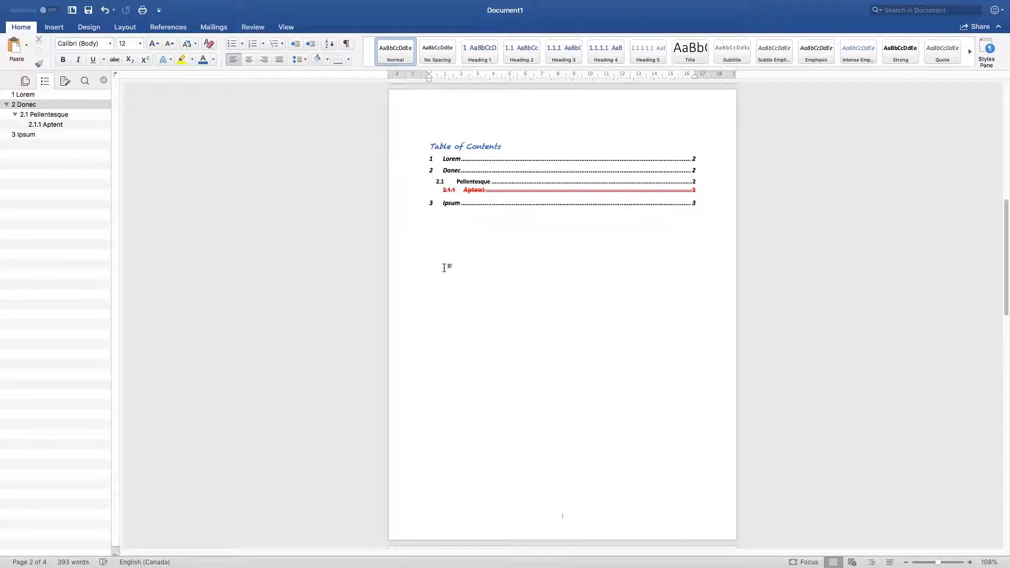
scroll(445, 268, "down", 10)
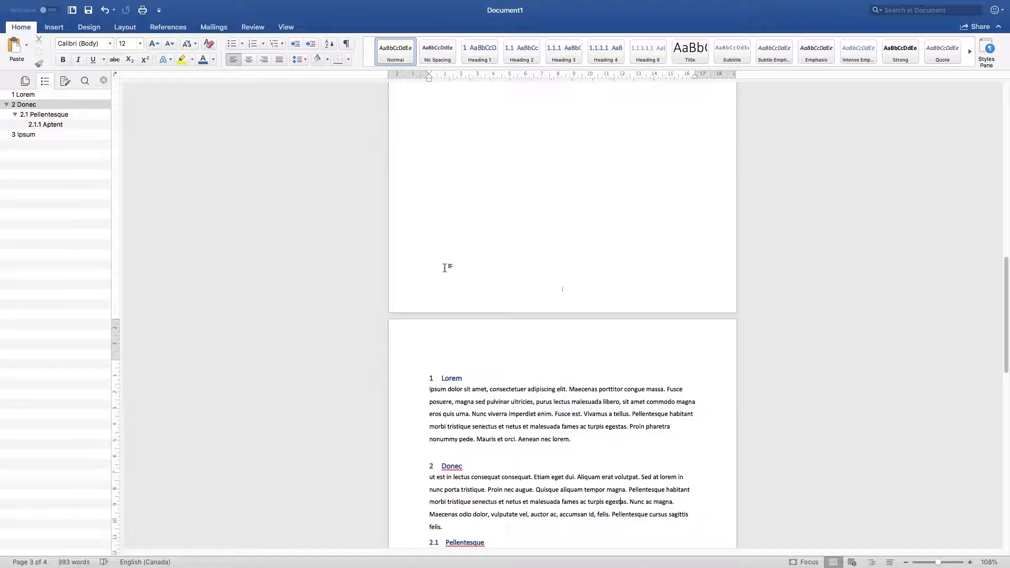
scroll(444, 269, "down", 6)
scroll(619, 364, "down", 8)
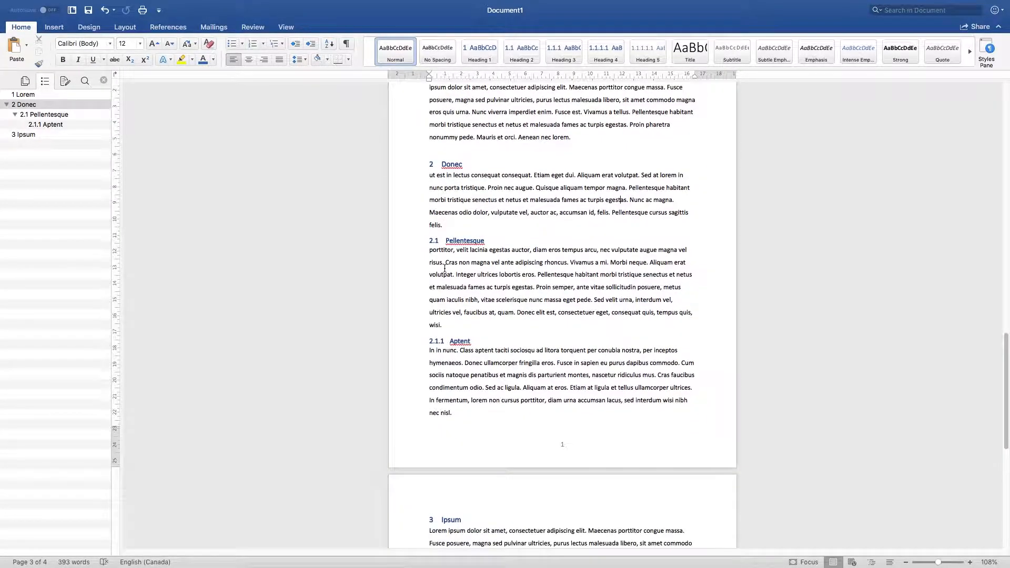
scroll(619, 364, "down", 2)
scroll(616, 361, "up", 6)
scroll(600, 441, "down", 6)
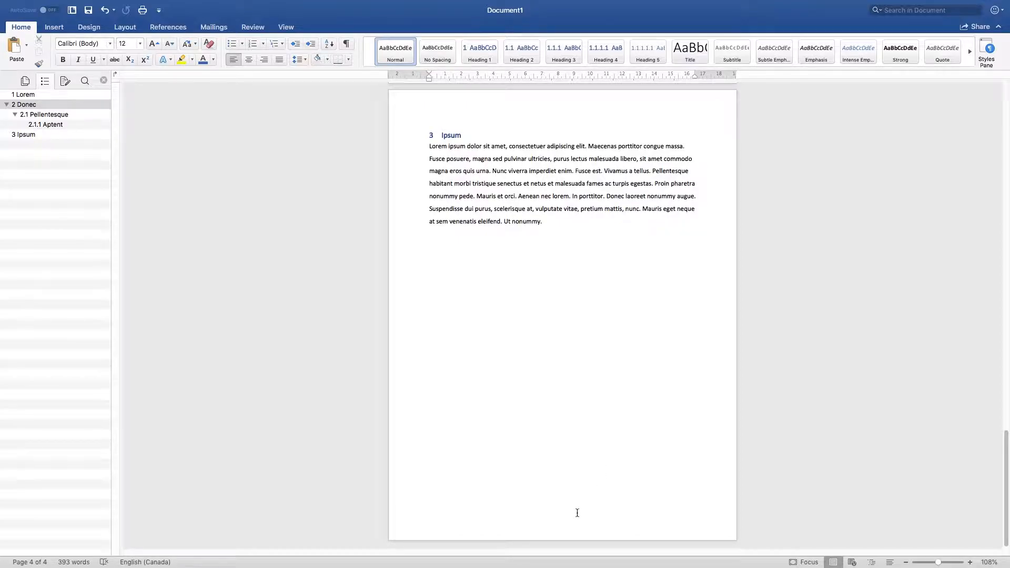
scroll(577, 513, "up", 3)
scroll(574, 515, "down", 3)
Insert a centred page number in the Section 3 footer on the Ipsum page and return to the body text.
double_click(566, 515)
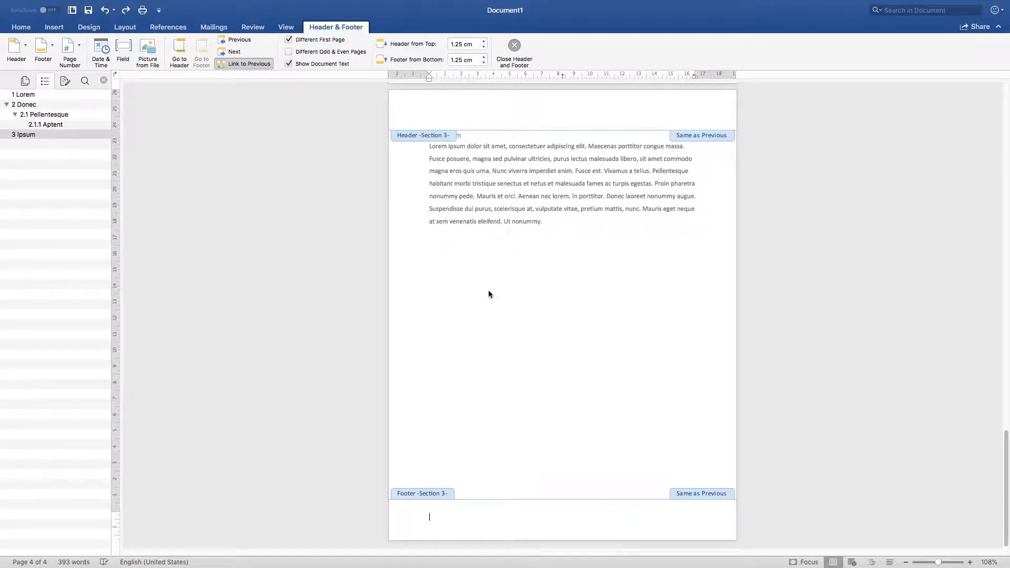
mouse_move(247, 3)
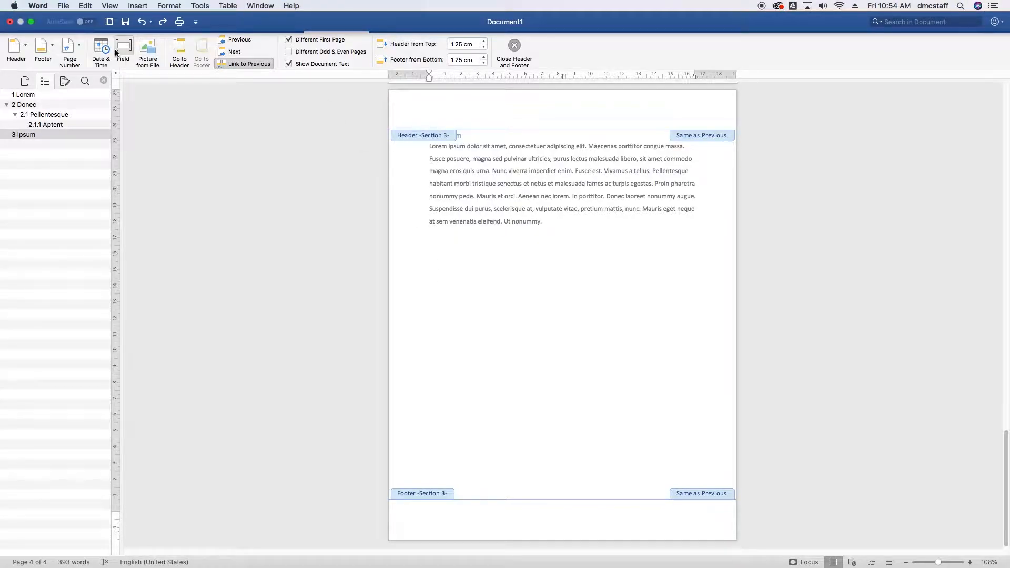
left_click(68, 56)
left_click(96, 67)
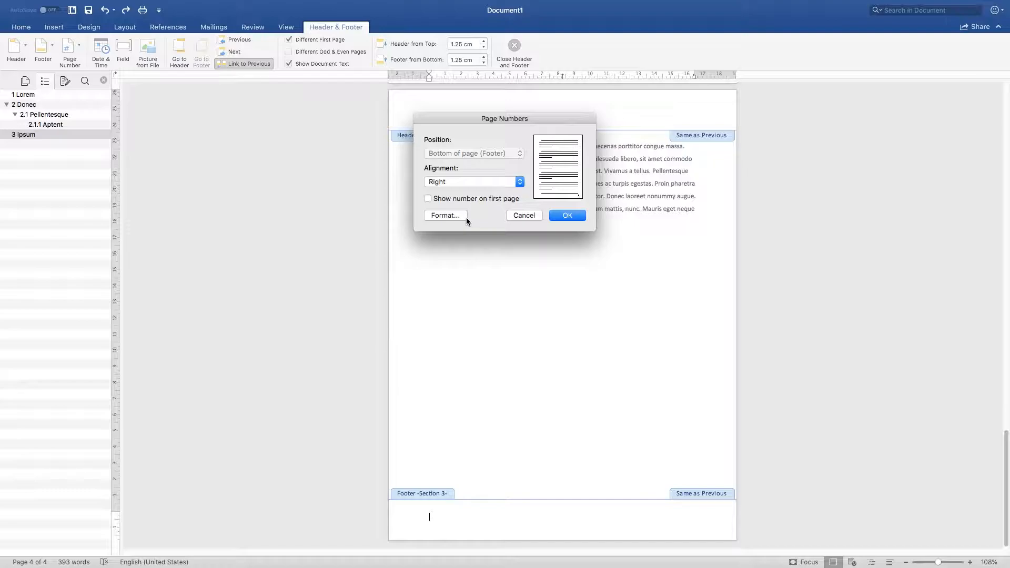
left_click(487, 182)
left_click(473, 172)
left_click(567, 215)
scroll(561, 403, "up", 5)
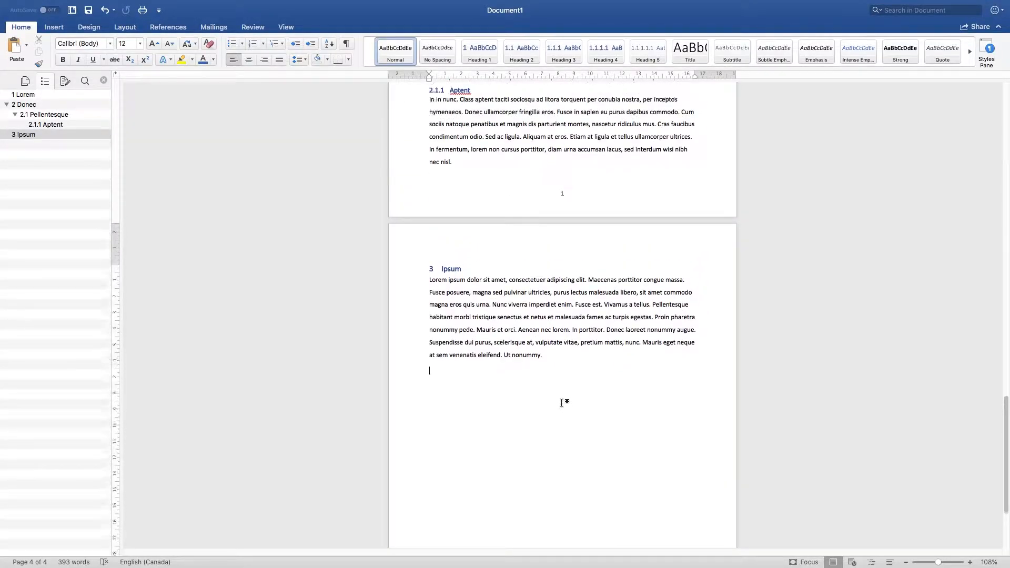
scroll(569, 368, "down", 4)
scroll(575, 334, "down", 2)
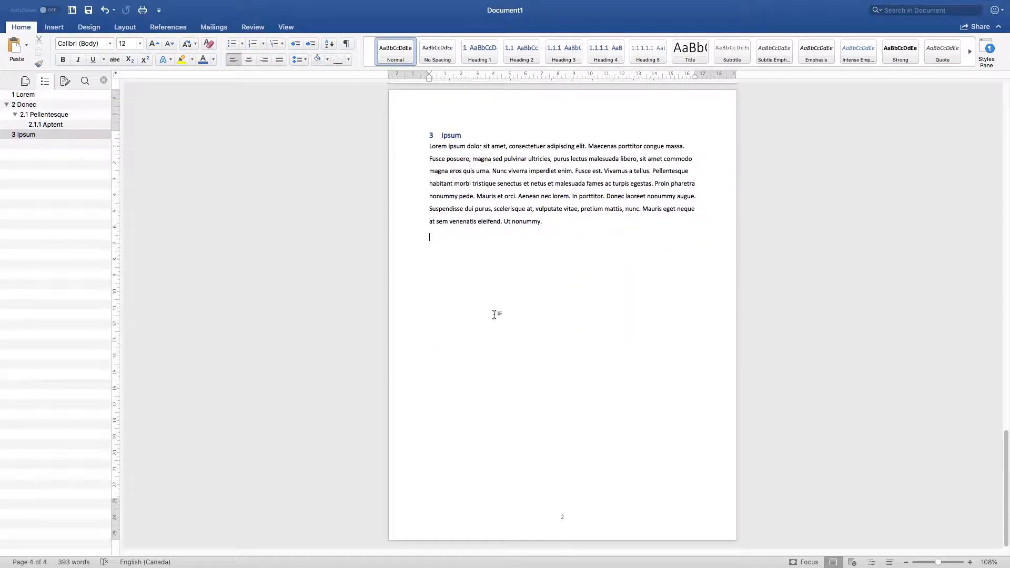
Add two page breaks after the Ipsum text to test the continued numbering, and undo both.
scroll(494, 315, "up", 5)
scroll(493, 312, "down", 3)
key("super+Return")
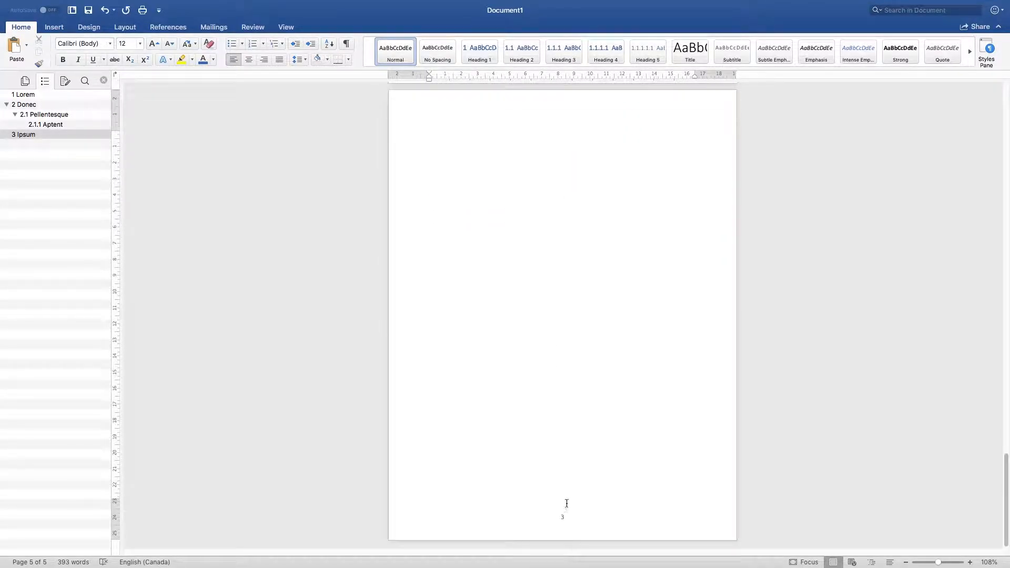
key("super+Return")
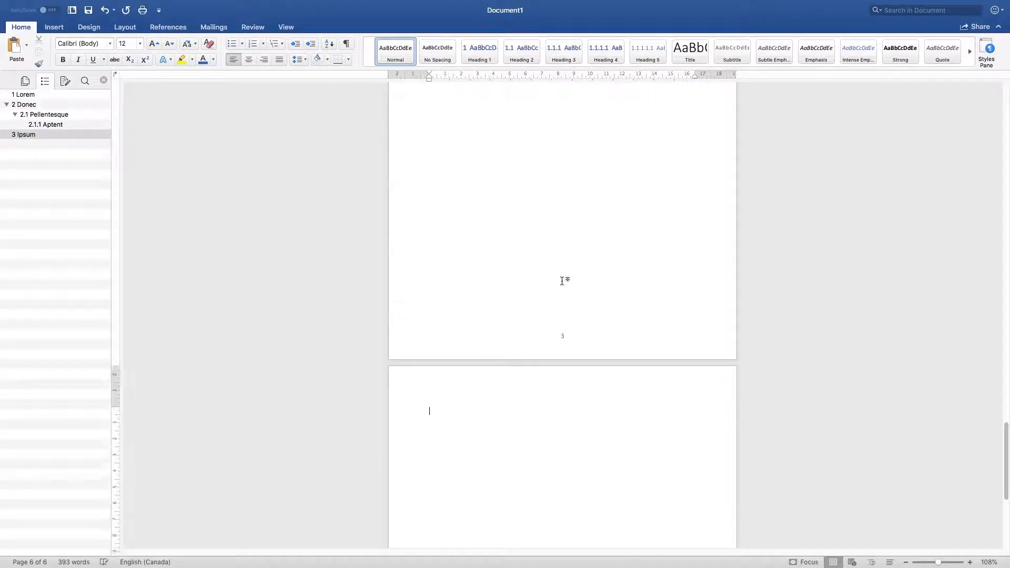
key("super+z")
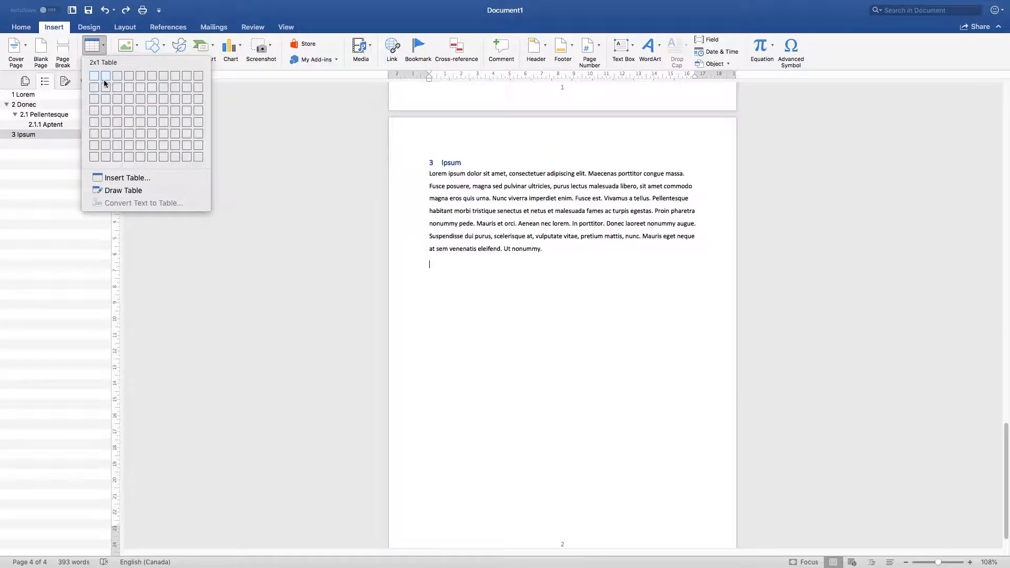
left_click(526, 269)
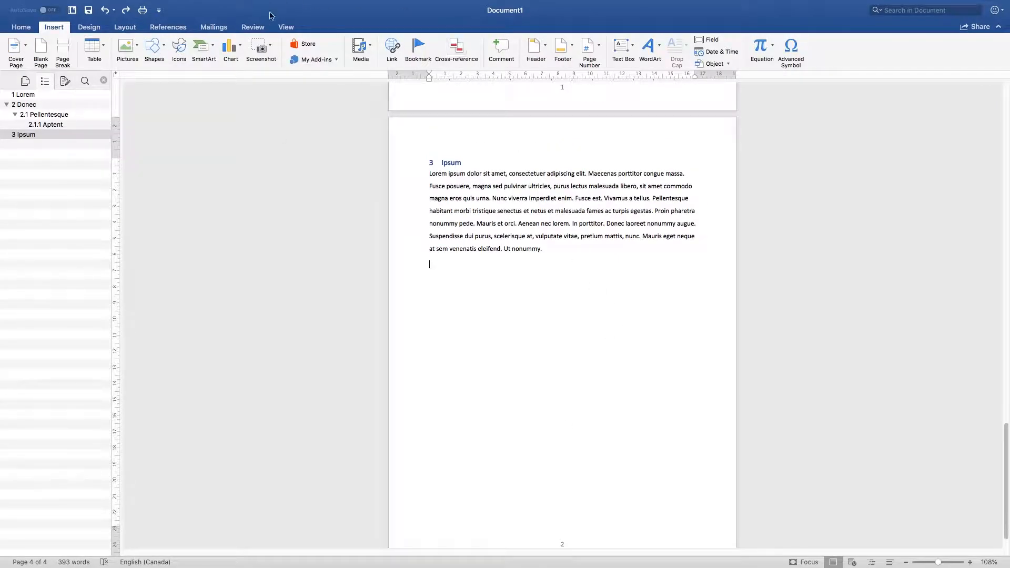
Review the page numbering across the cover page, table of contents and body pages.
scroll(674, 211, "up", 10)
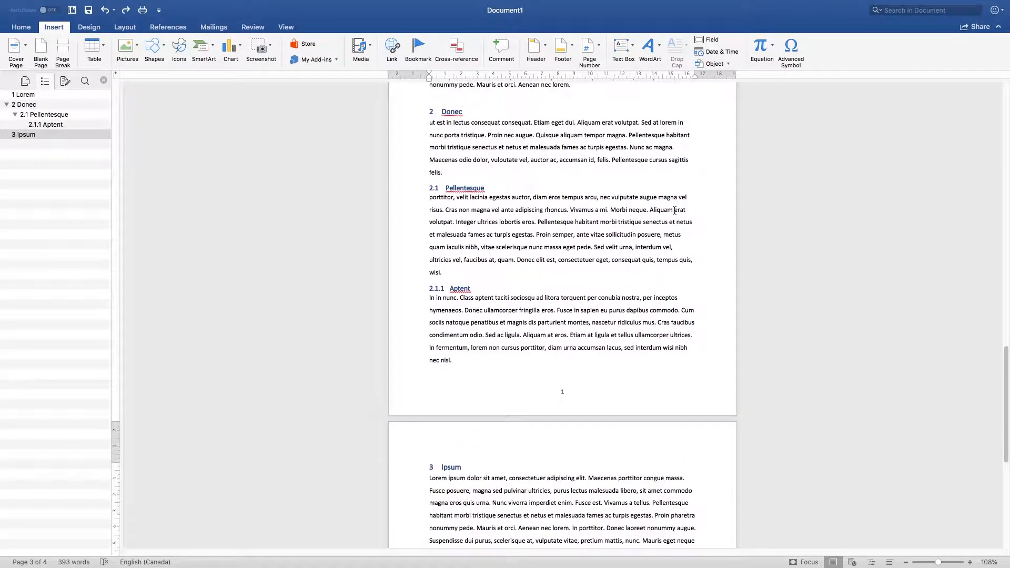
scroll(674, 210, "up", 15)
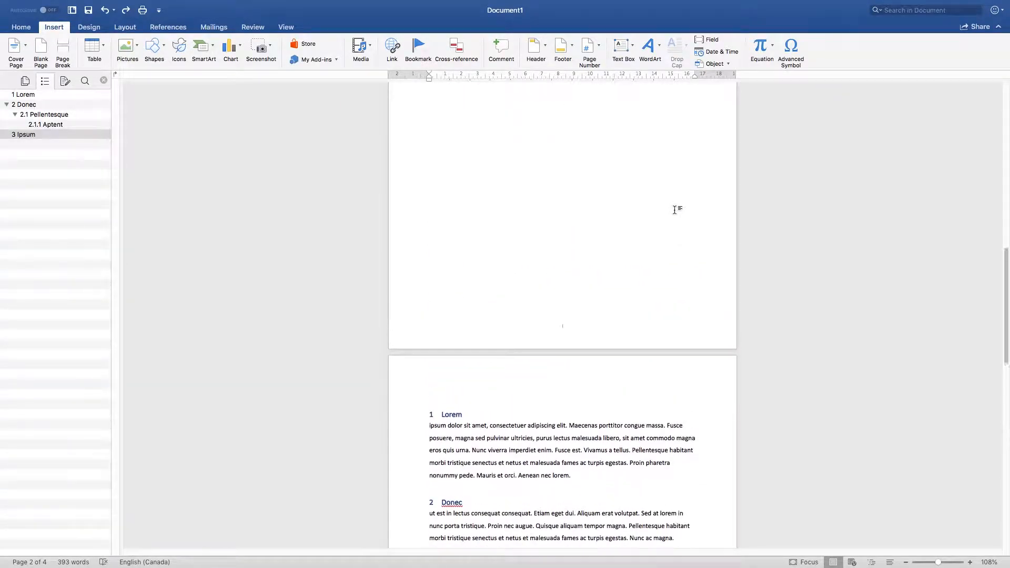
scroll(674, 209, "up", 6)
scroll(601, 290, "down", 10)
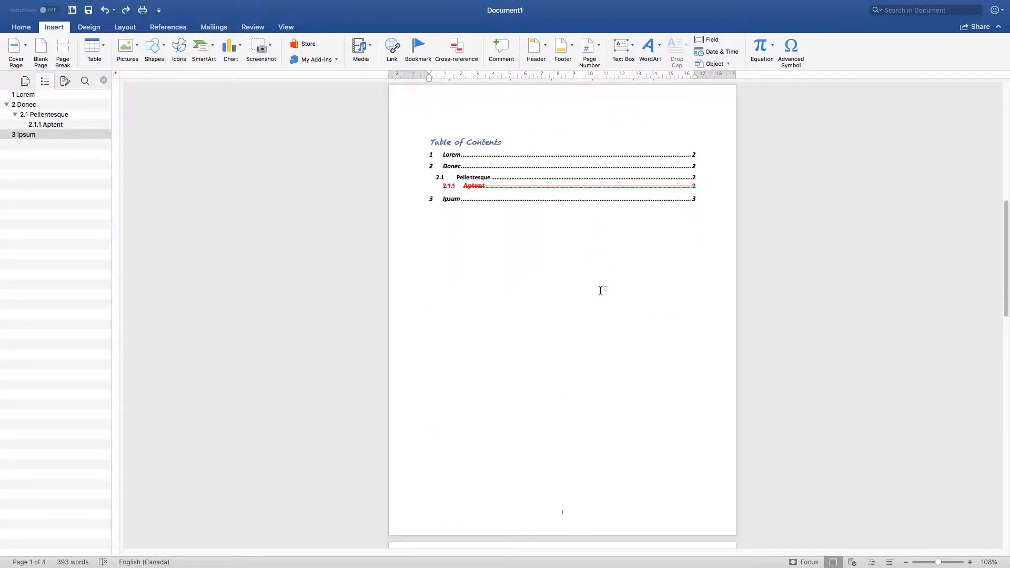
scroll(602, 290, "up", 7)
scroll(602, 290, "down", 4)
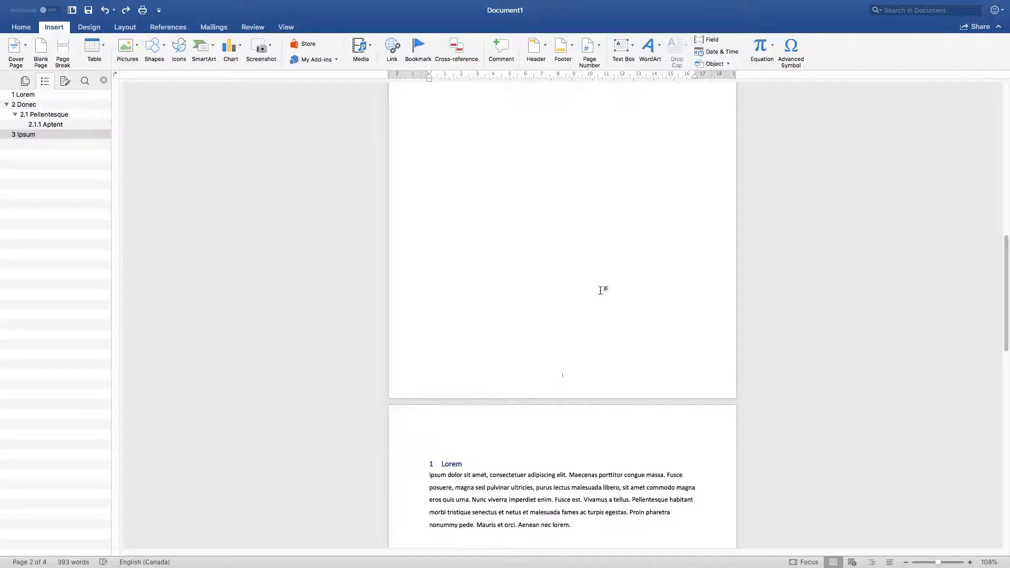
scroll(600, 290, "down", 18)
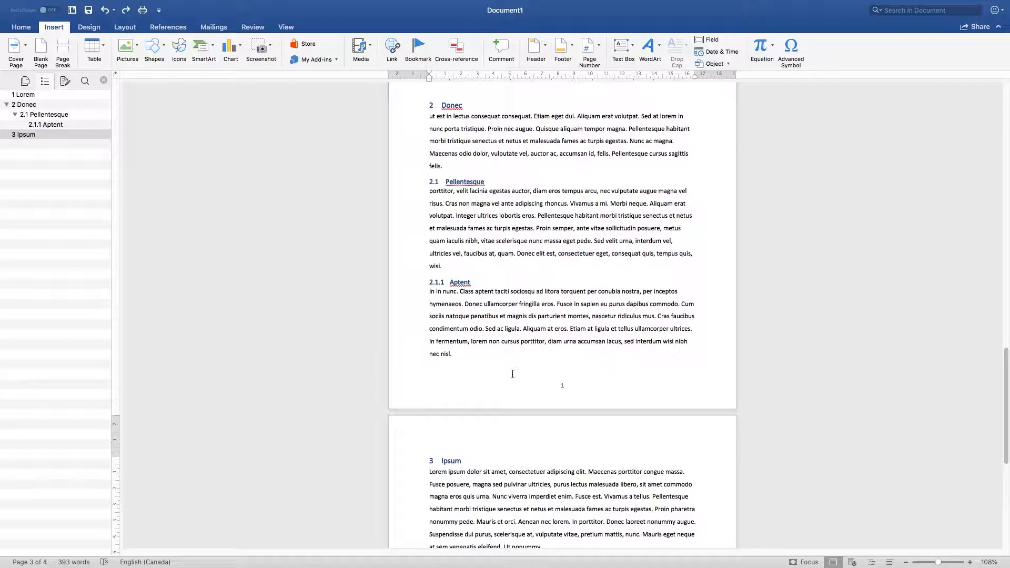
scroll(488, 384, "up", 3)
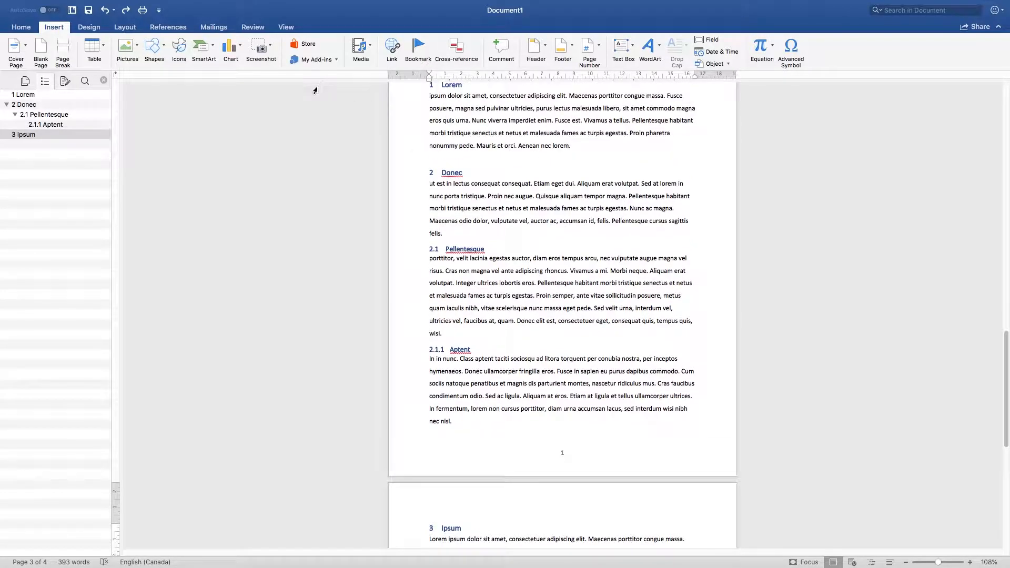
Change the page orientation of the table of contents section to landscape.
scroll(545, 164, "up", 11)
scroll(546, 166, "up", 8)
left_click(413, 185)
scroll(435, 185, "up", 2)
left_click(431, 128)
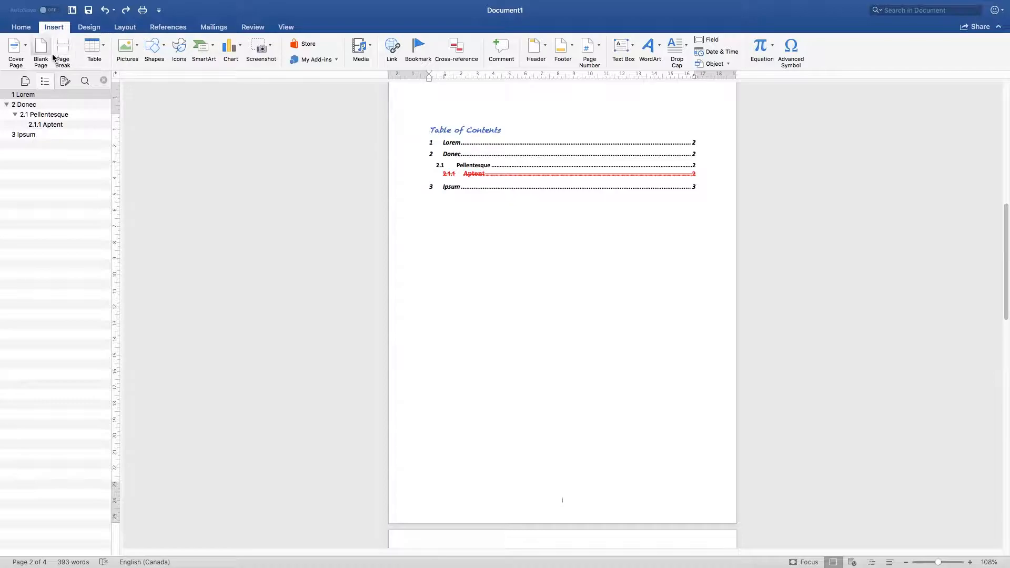
left_click(97, 30)
left_click(125, 27)
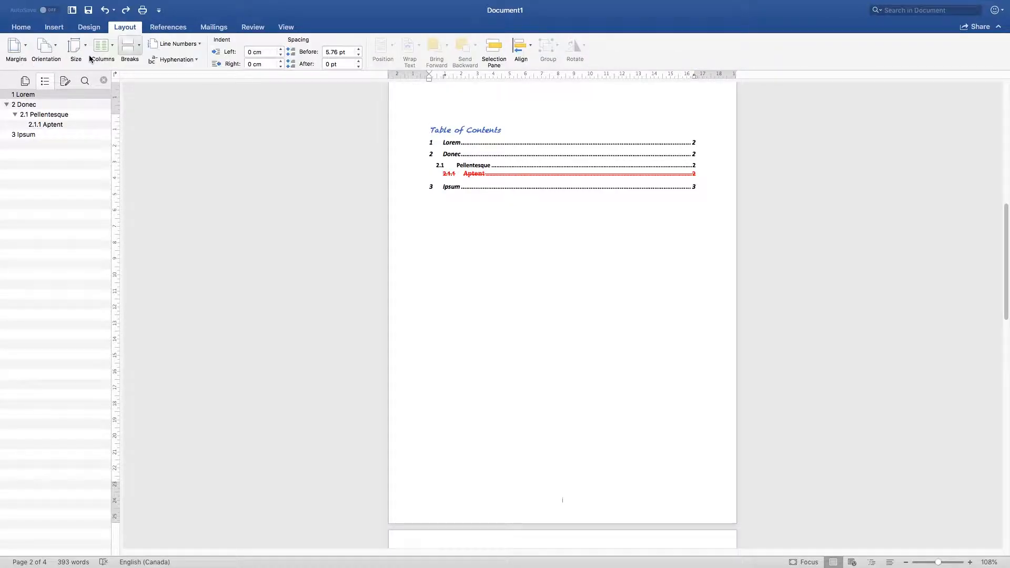
left_click(55, 57)
left_click(61, 91)
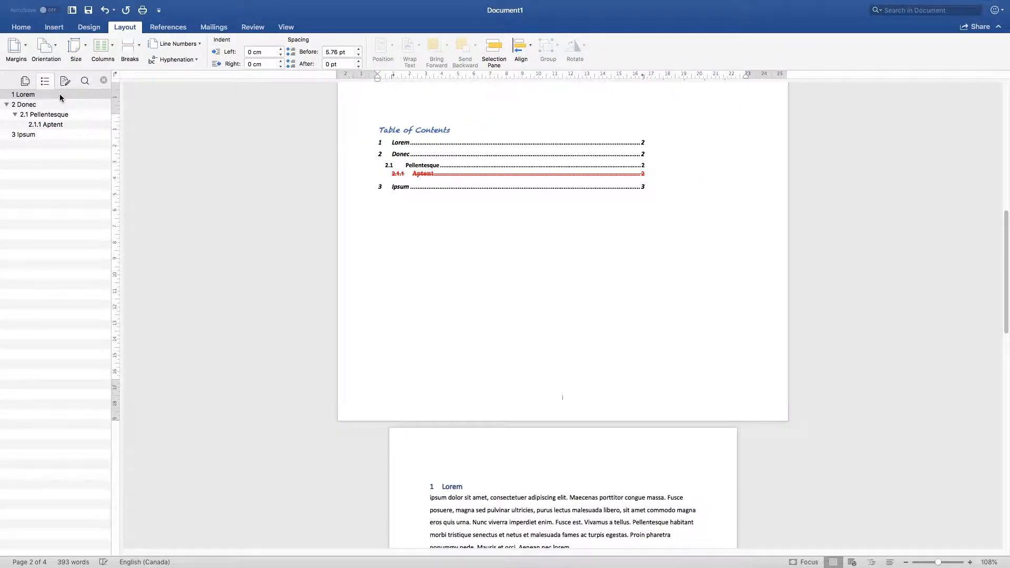
Examine the orientation of the cover page, table of contents and body pages.
scroll(598, 324, "up", 3)
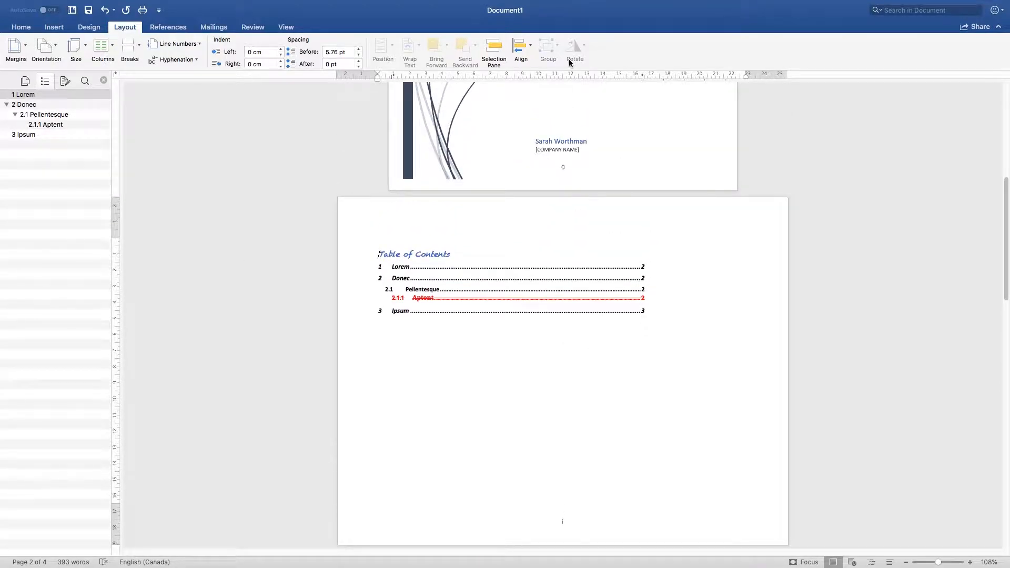
scroll(584, 400, "down", 6)
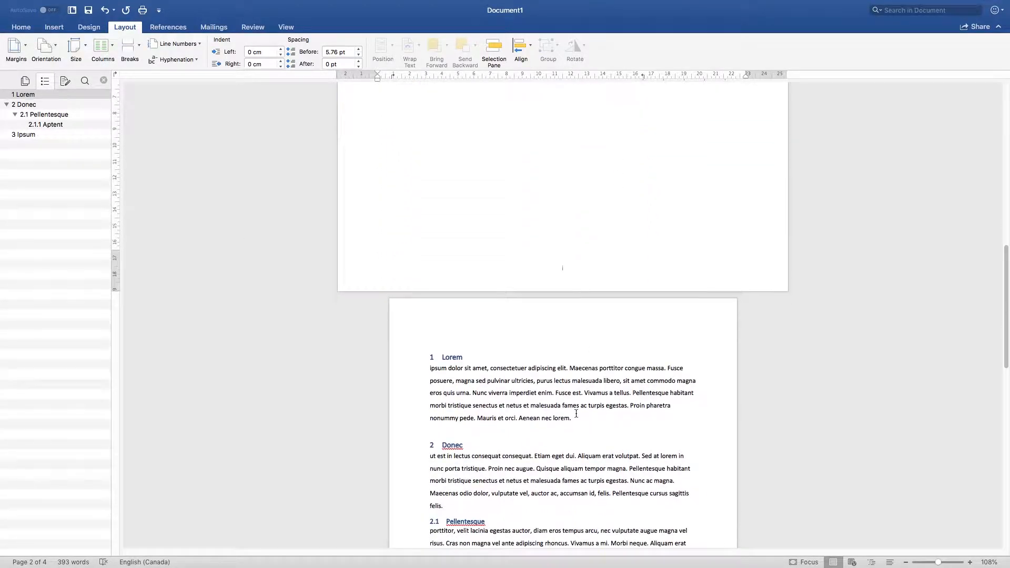
scroll(612, 437, "down", 7)
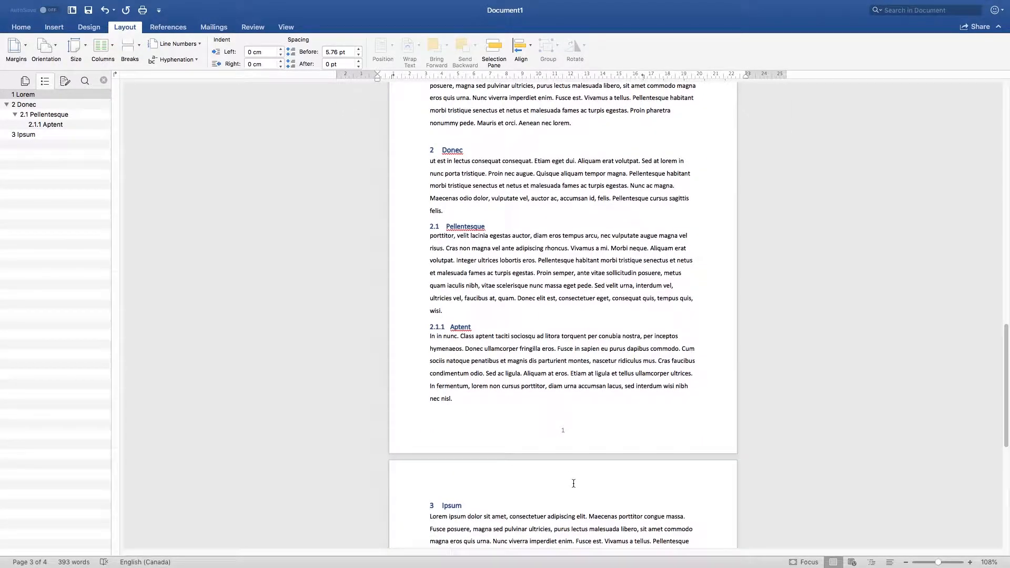
scroll(572, 482, "up", 5)
scroll(574, 483, "up", 7)
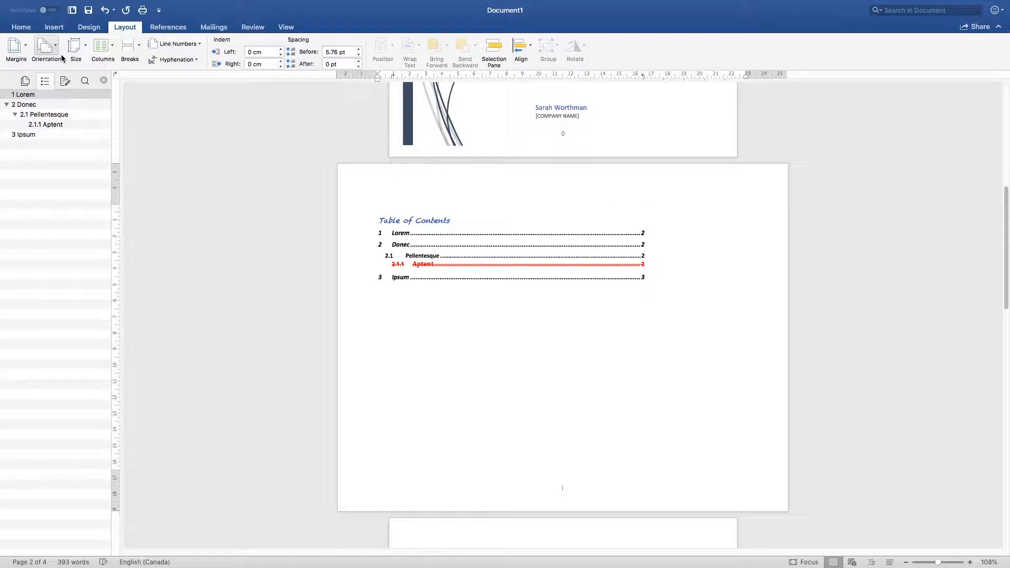
scroll(634, 375, "down", 3)
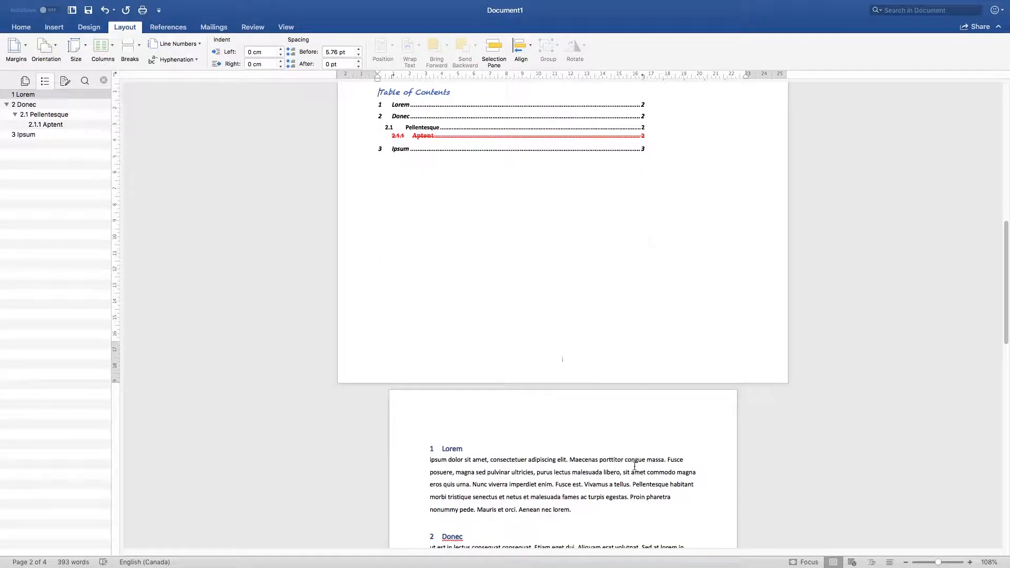
scroll(661, 465, "down", 12)
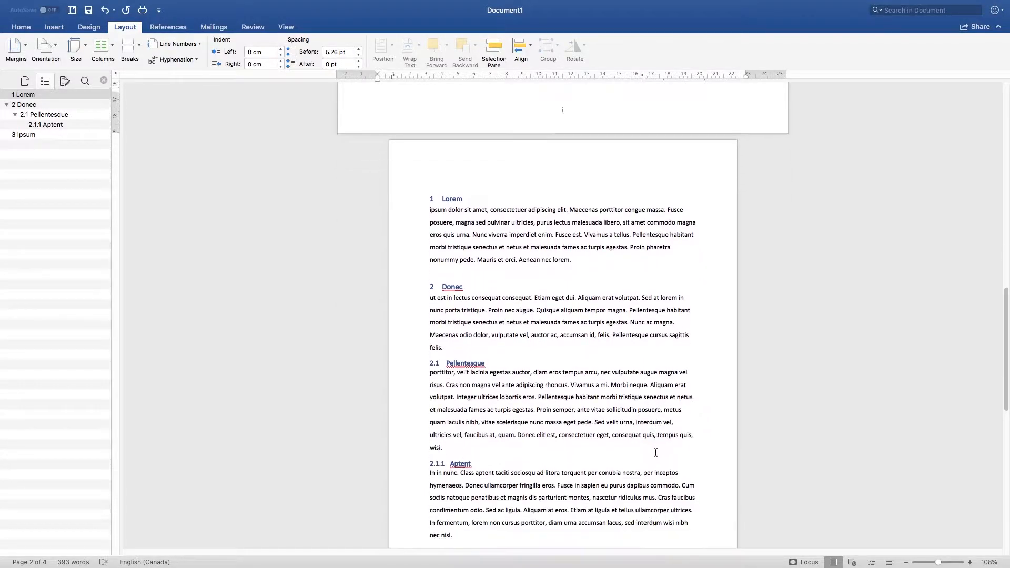
scroll(562, 349, "down", 5)
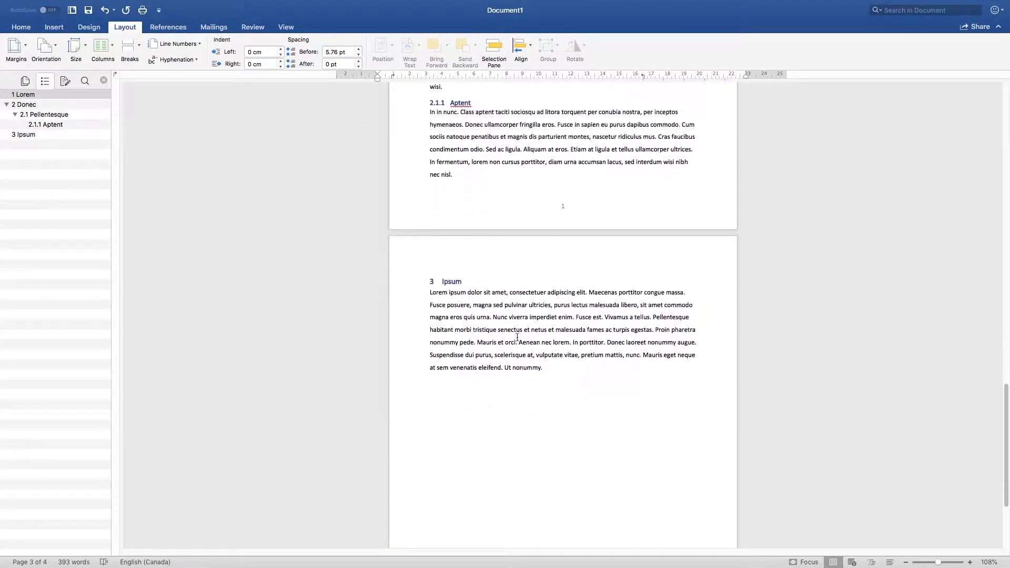
Insert a table with three columns and three rows below the Ipsum paragraph.
left_click(589, 344)
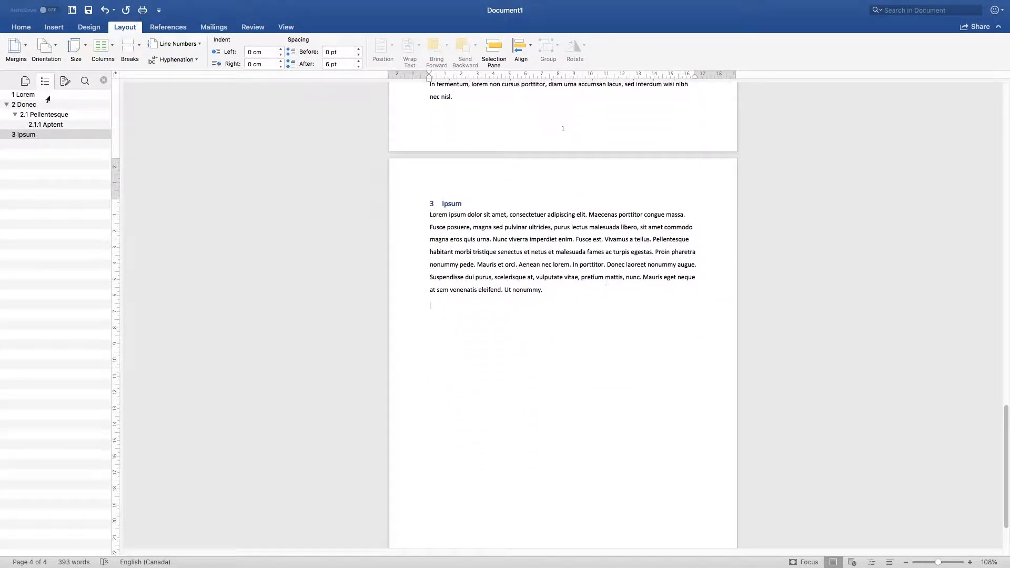
left_click(55, 27)
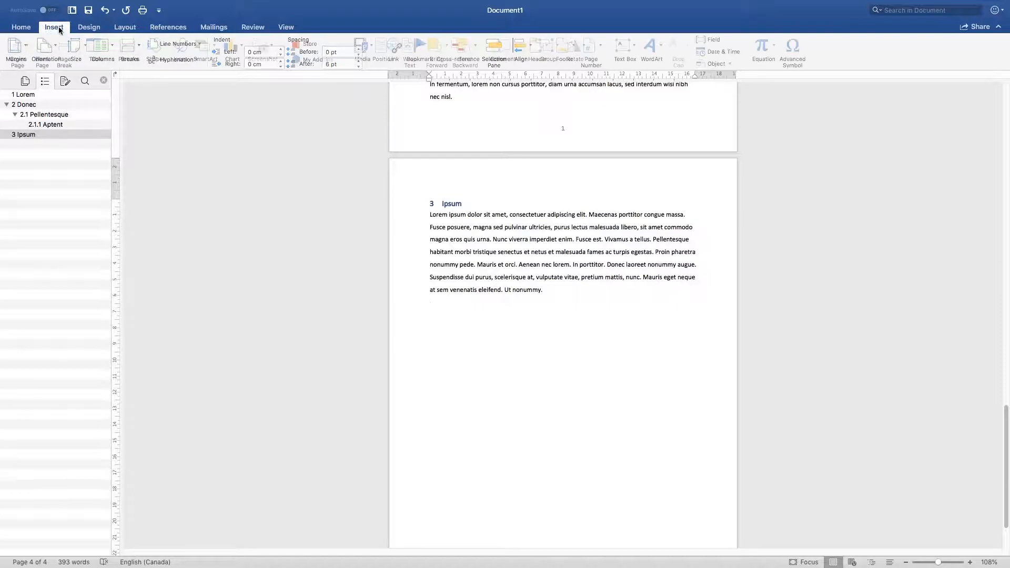
left_click(93, 48)
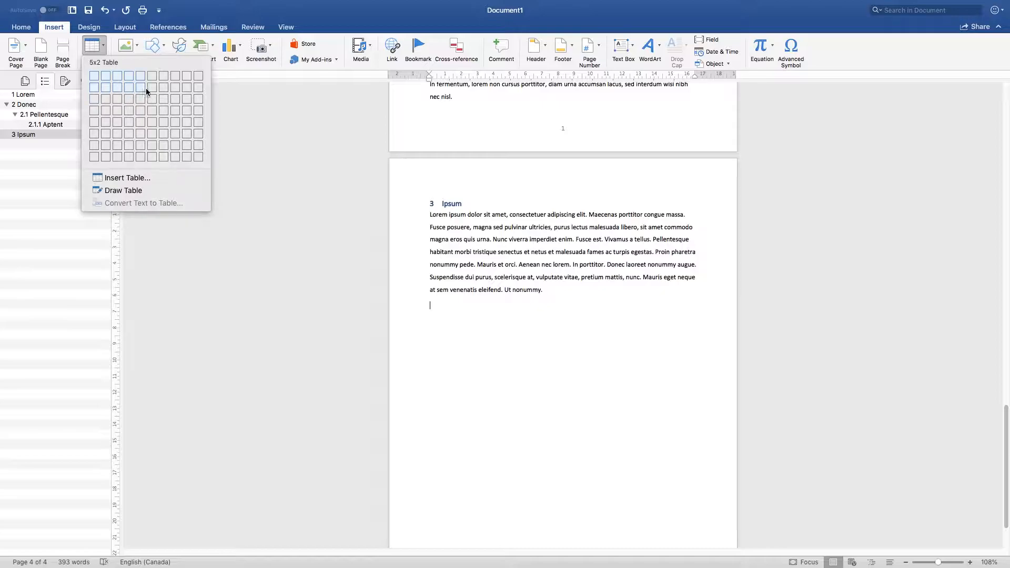
left_click(119, 99)
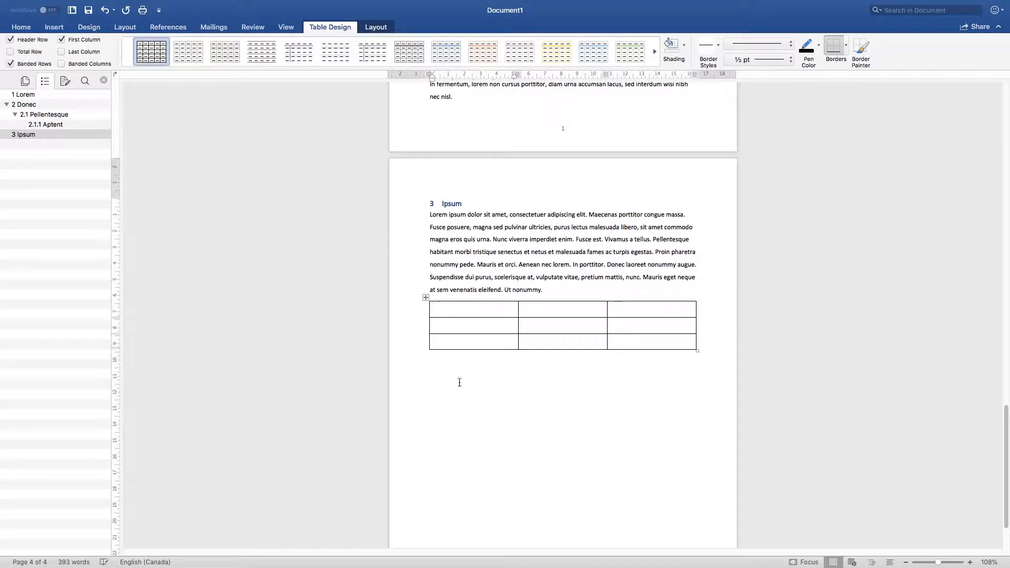
Apply the dark orange grid table style to the whole table and place the cursor in its first header cell.
left_click(426, 298)
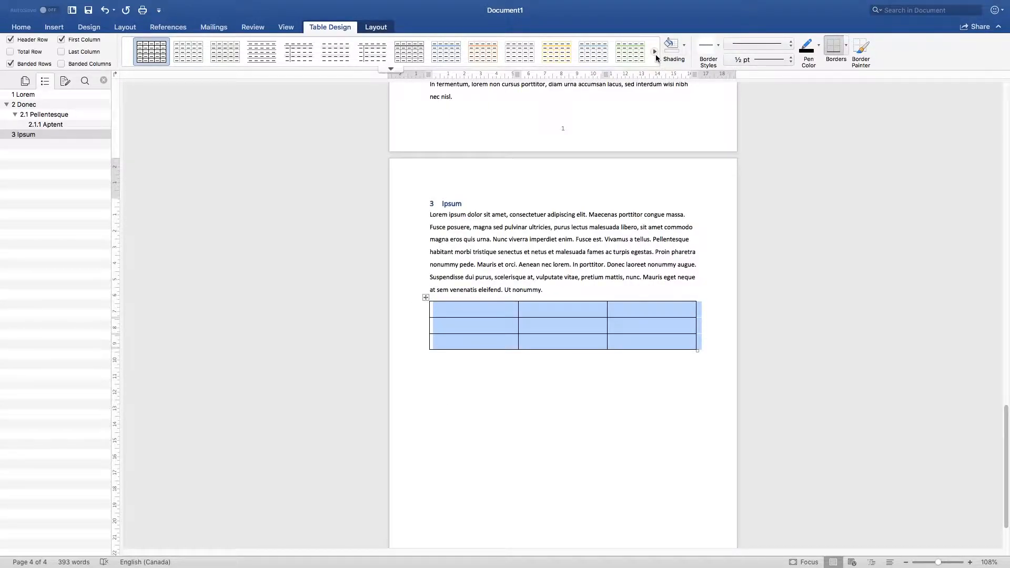
left_click(392, 69)
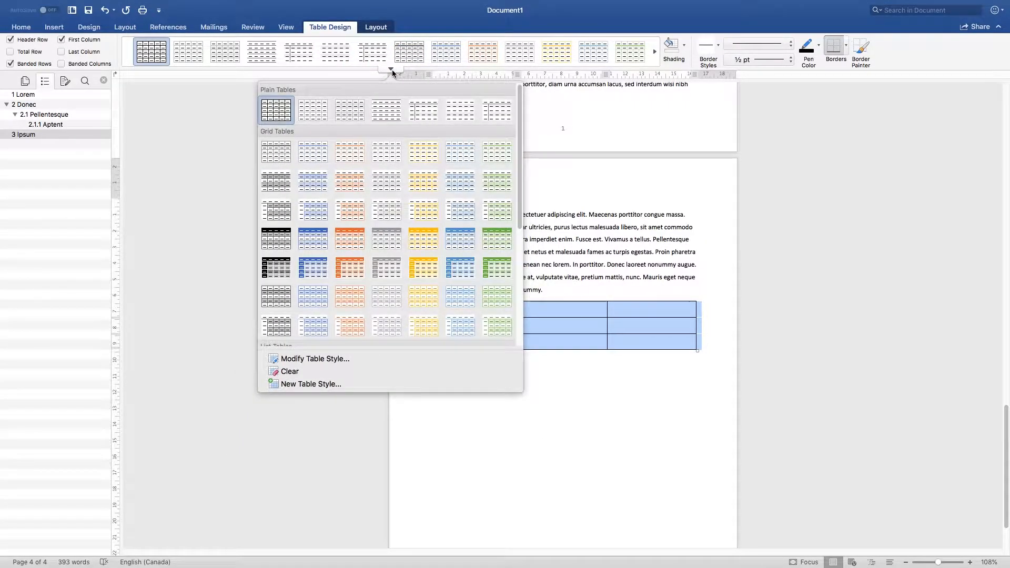
left_click(353, 273)
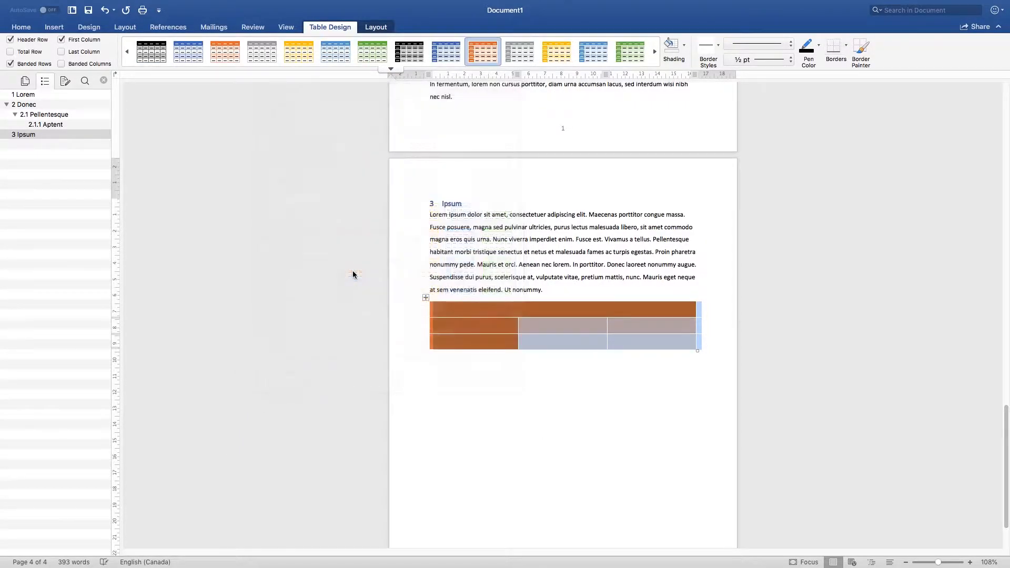
left_click(571, 339)
left_click(503, 312)
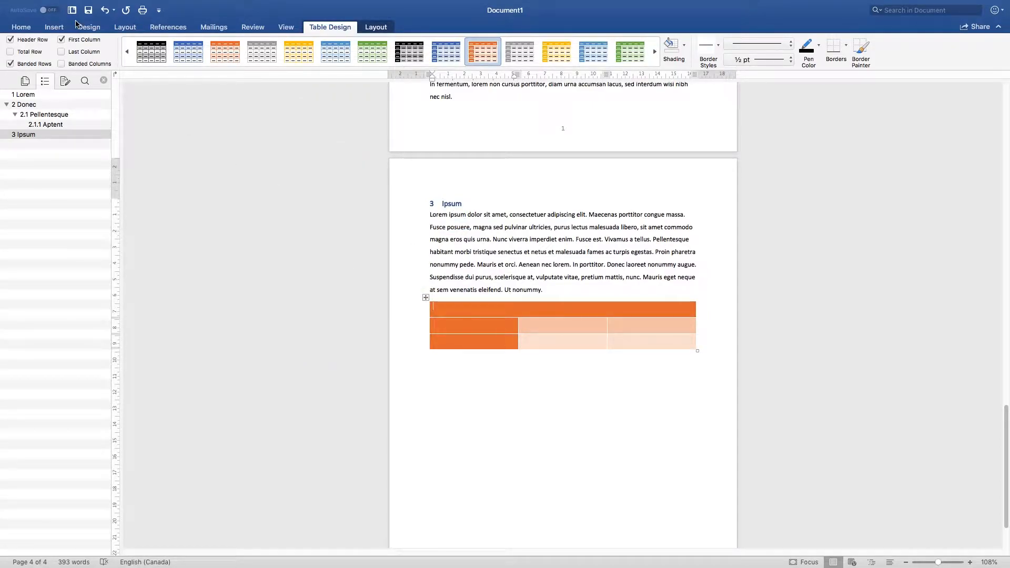
Fill the table's header row with the placeholder texts Gfdgdgdgd, Gfdgdf and gfsgd.
left_click(57, 28)
left_click(29, 28)
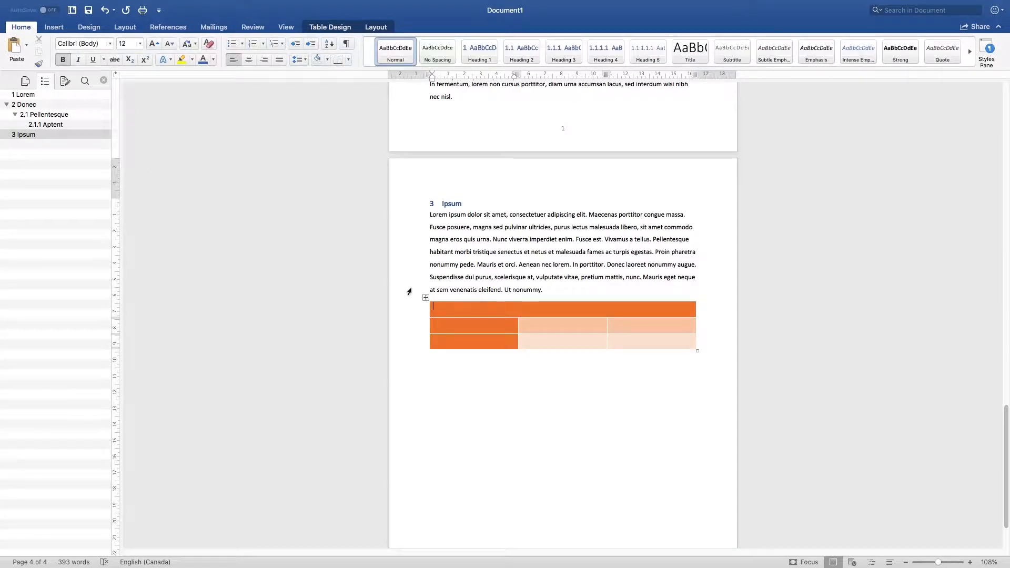
type("gfdgdgd")
key("Tab")
type("gfdgdf")
key("Tab")
type("gfsgd")
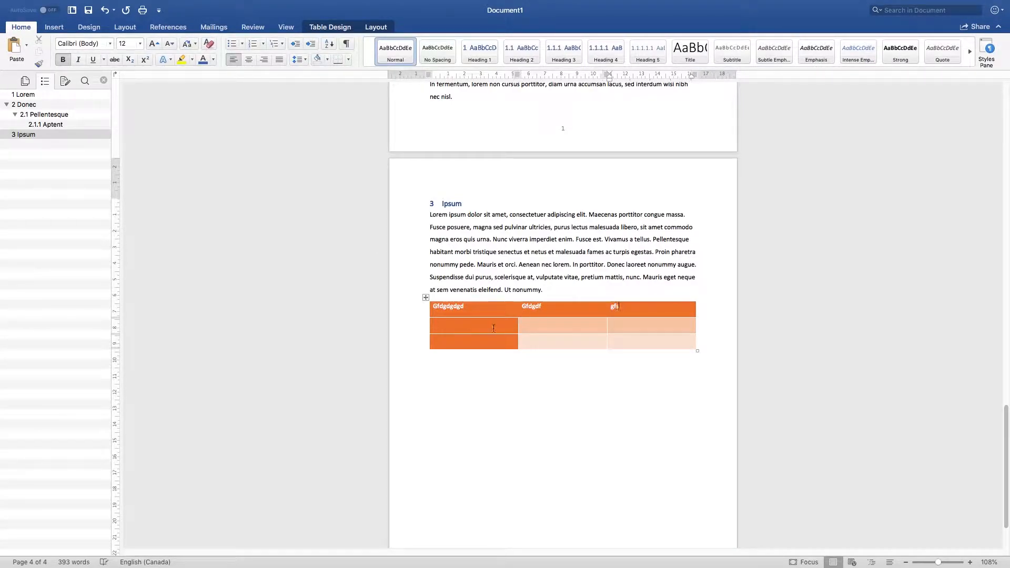
Fill the table's second row with gfdgd, gdfgd and dfgdg, and its third row with gdfgd, gdfgd and dfgdfgd.
key("Tab")
type("gfdgd")
left_click(485, 345)
type("gdfgd")
left_click(547, 327)
type("gdfgd")
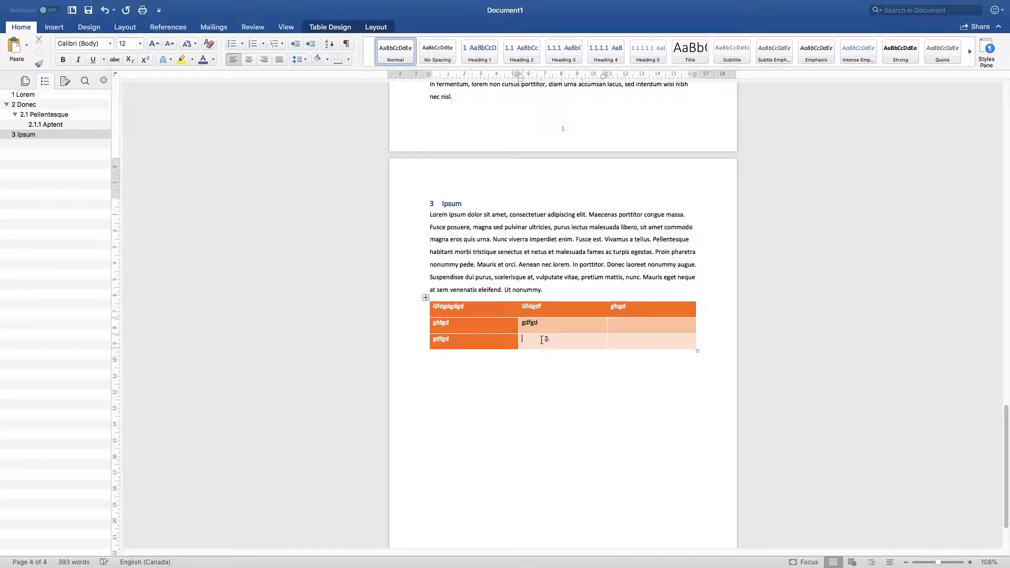
left_click(542, 339)
type("gdfgd")
left_click(616, 326)
type("d")
left_click(644, 340)
type("dfgdfg")
left_click(575, 339)
left_click(465, 306)
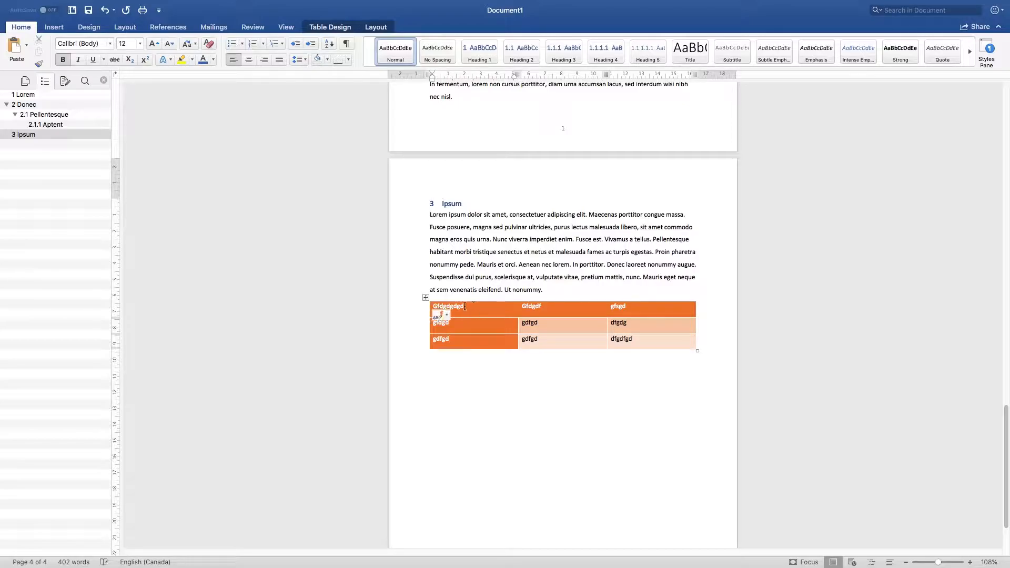
double_click(464, 306)
left_click_drag(646, 308, 497, 304)
left_click(482, 332)
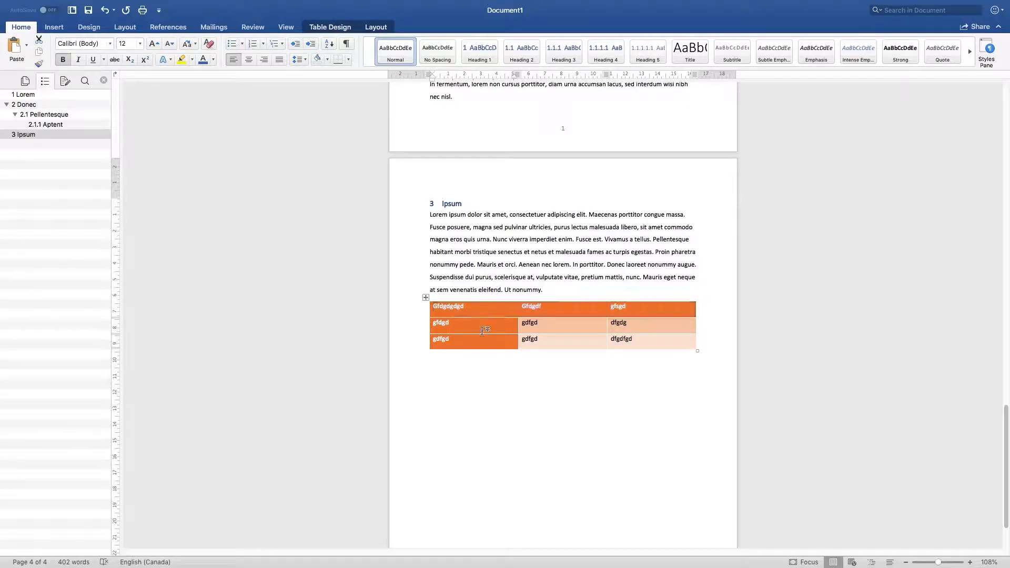
left_click(432, 332)
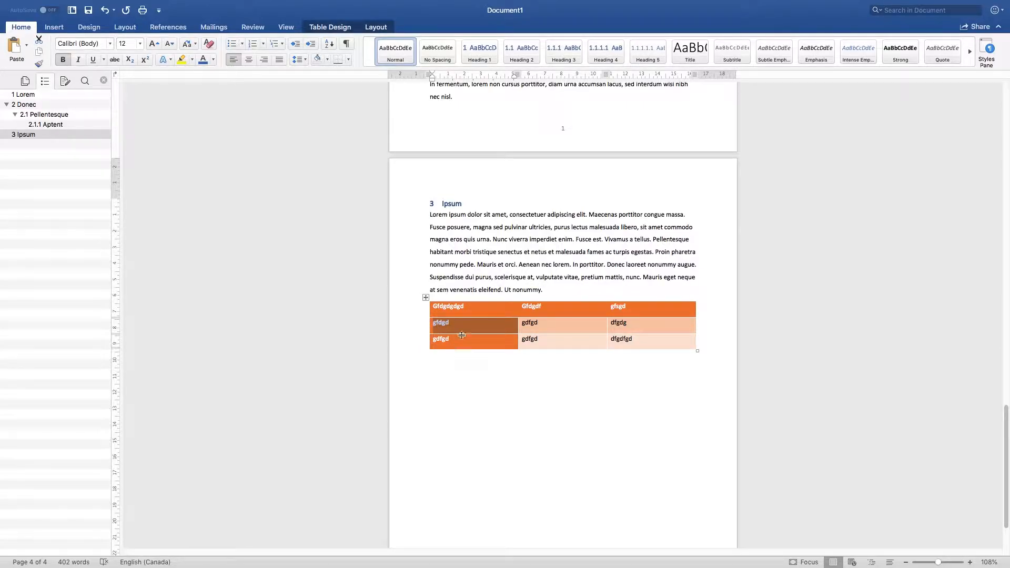
left_click_drag(453, 341, 439, 324)
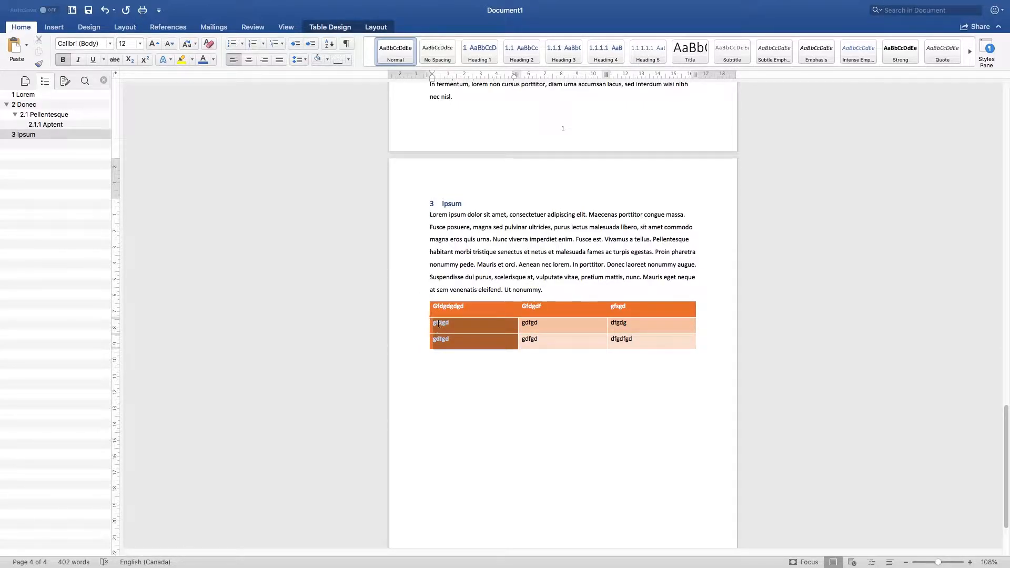
left_click(440, 324)
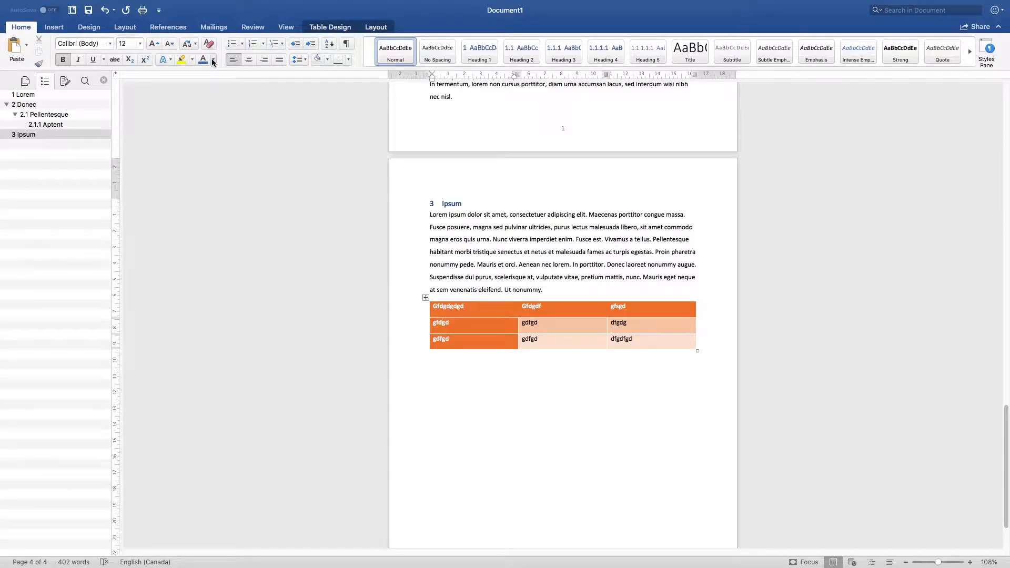
left_click_drag(493, 327, 422, 309)
left_click(467, 342)
left_click_drag(467, 345, 442, 310)
right_click(582, 310)
left_click(571, 311)
left_click_drag(494, 341, 452, 309)
left_click(597, 311, "shift")
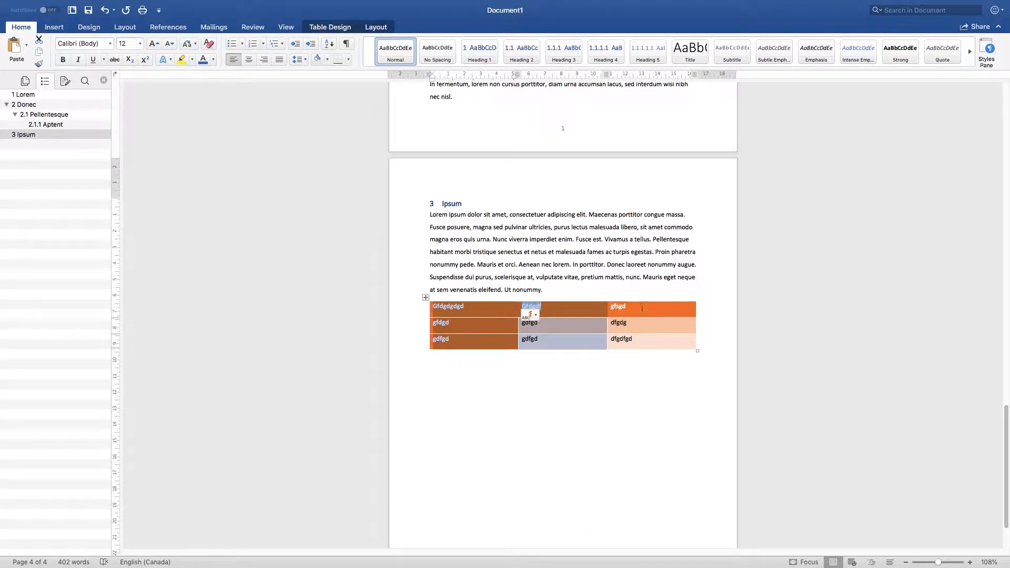
Select the table's header row and first column together and try black, dark blue, gold and green as their font colour.
left_click(487, 352)
left_click_drag(483, 340, 452, 311)
left_click_drag(564, 312, 529, 307)
left_click_drag(654, 310, 445, 312)
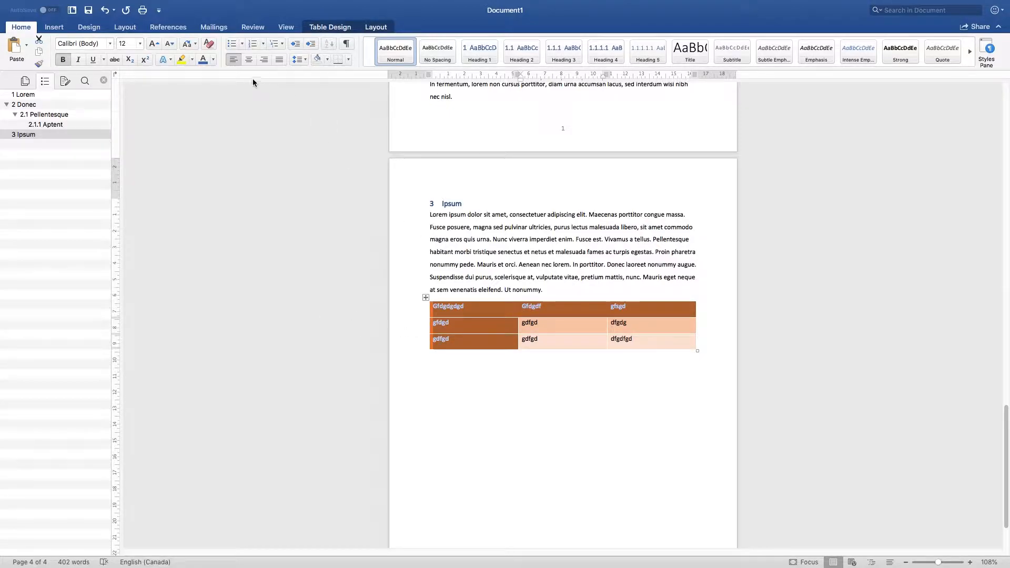
left_click(213, 60)
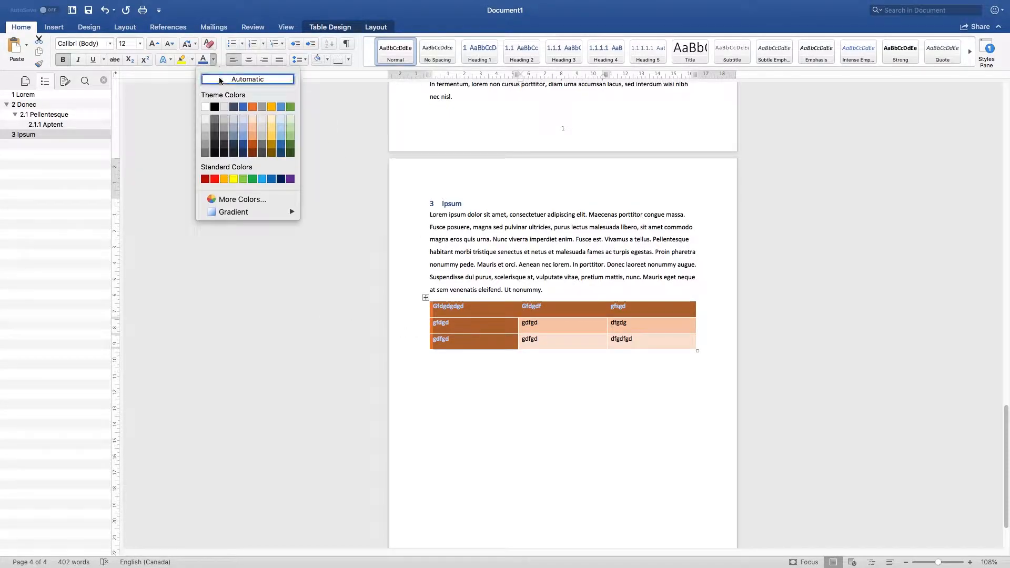
left_click(214, 108)
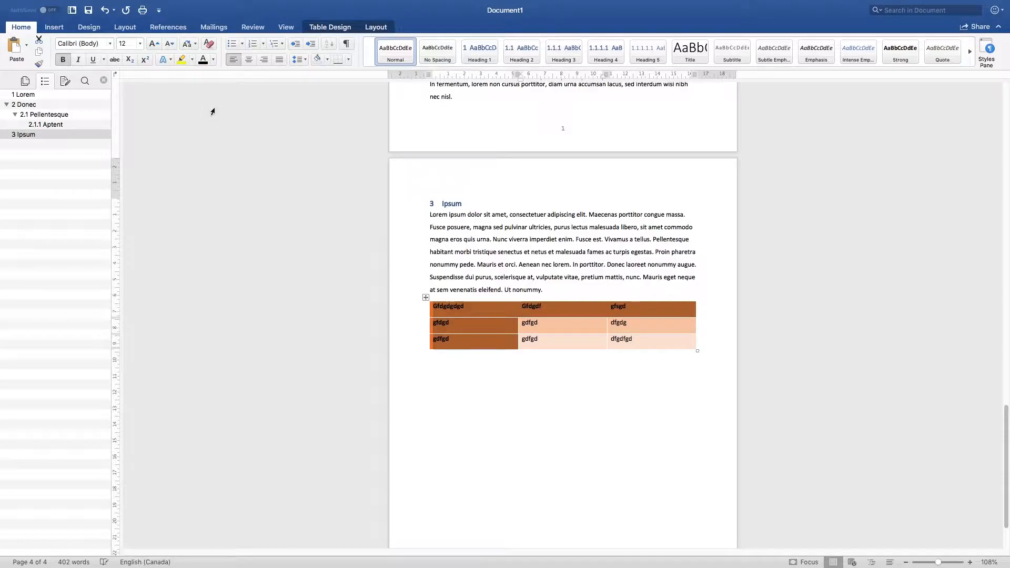
left_click(215, 60)
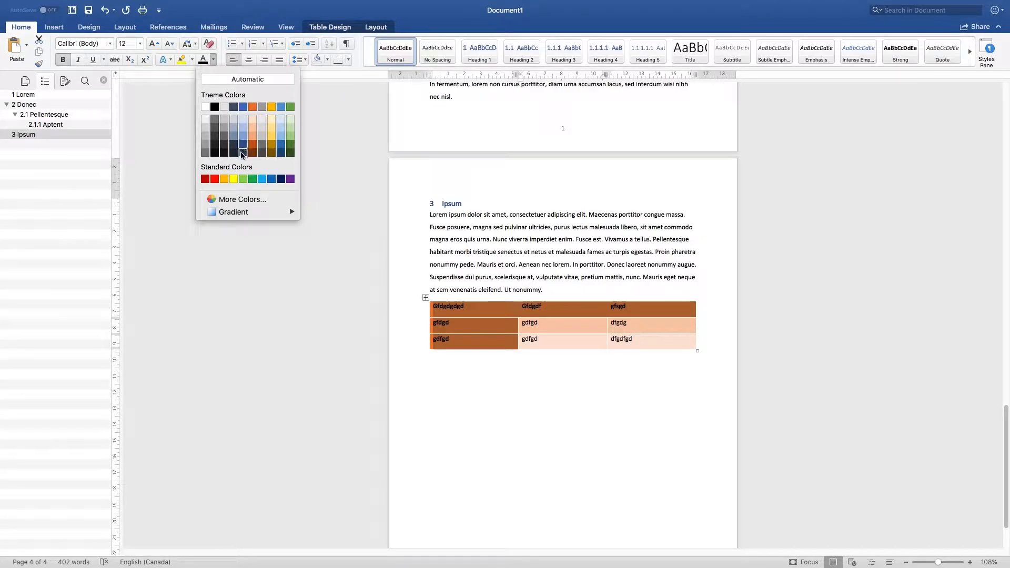
left_click(244, 153)
left_click(212, 60)
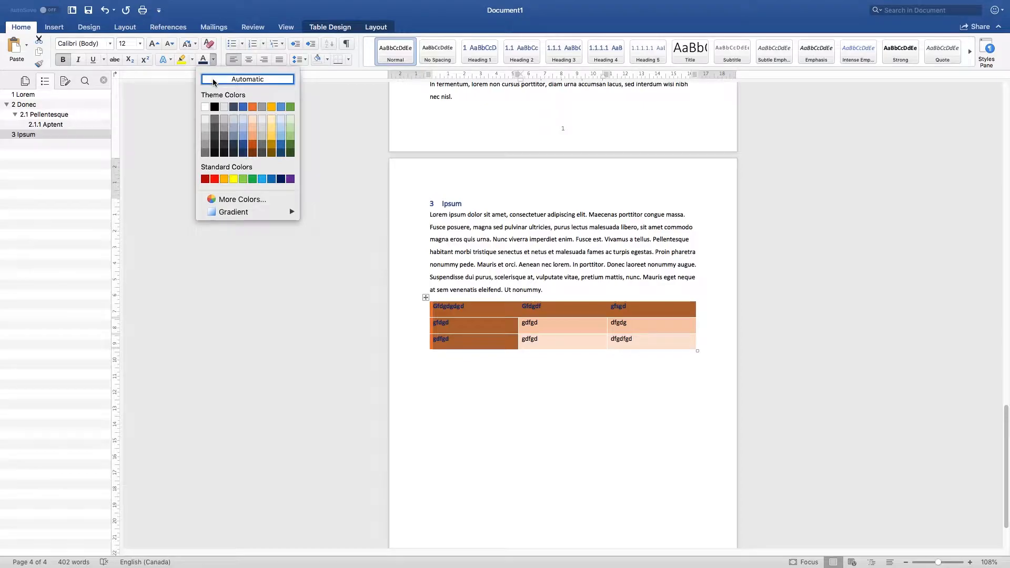
left_click(272, 107)
left_click(214, 60)
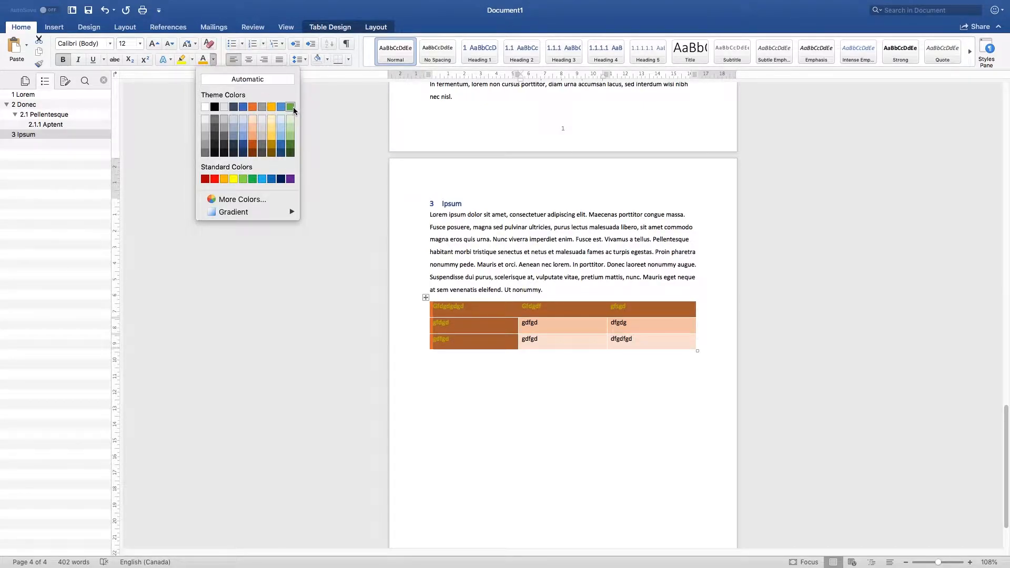
left_click(292, 108)
Set the font colour of the selected header row and first column cells to white and return to the Ipsum paragraph.
left_click(213, 60)
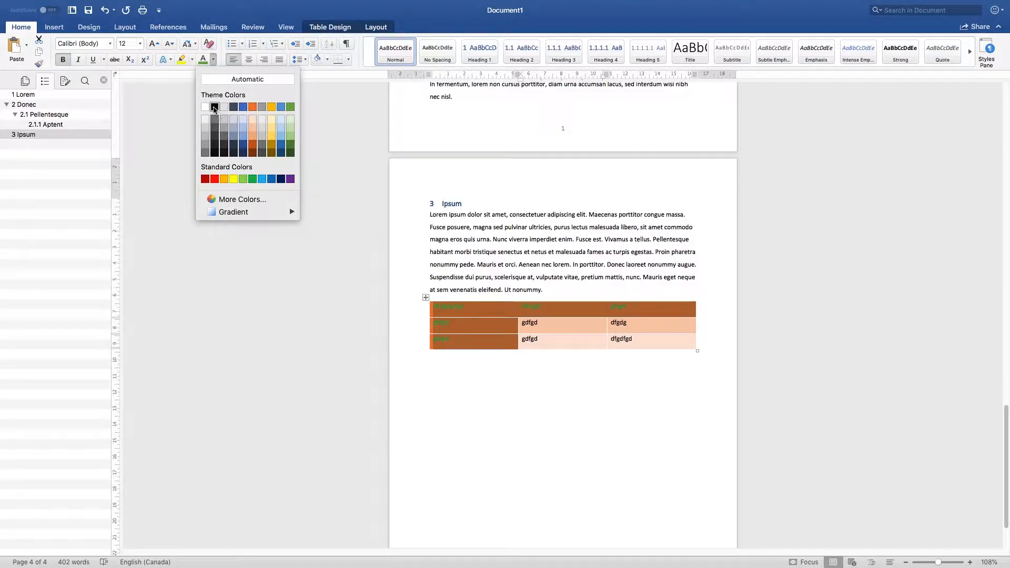
left_click(205, 107)
left_click(481, 266)
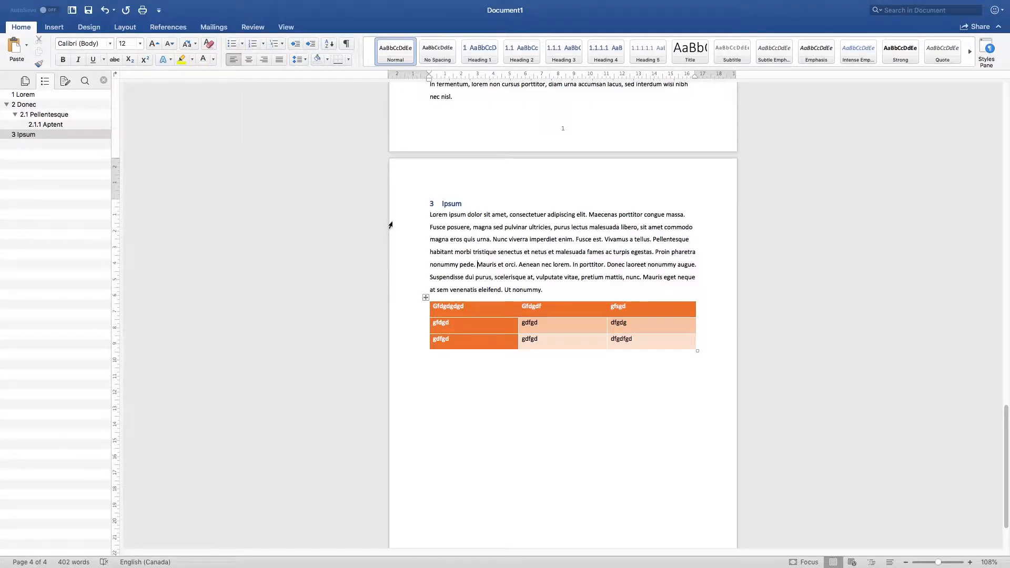
Try narrowing the table's first column slightly by moving its inner border, and undo the change.
scroll(635, 329, "down", 1)
scroll(635, 329, "down", 2)
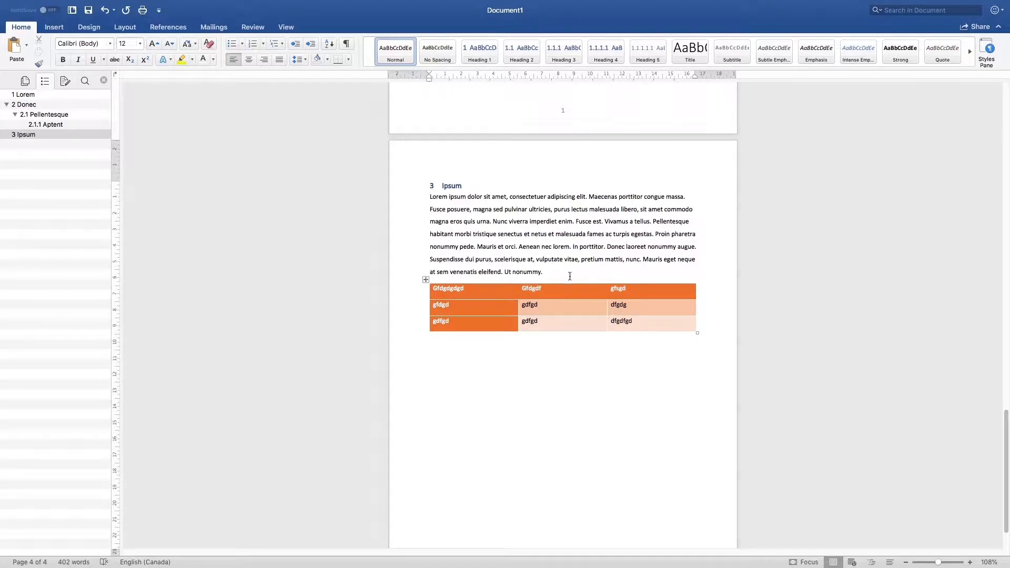
left_click(511, 306)
mouse_move(518, 303)
left_mouse_down()
mouse_move(484, 308)
mouse_move(514, 309)
left_mouse_up()
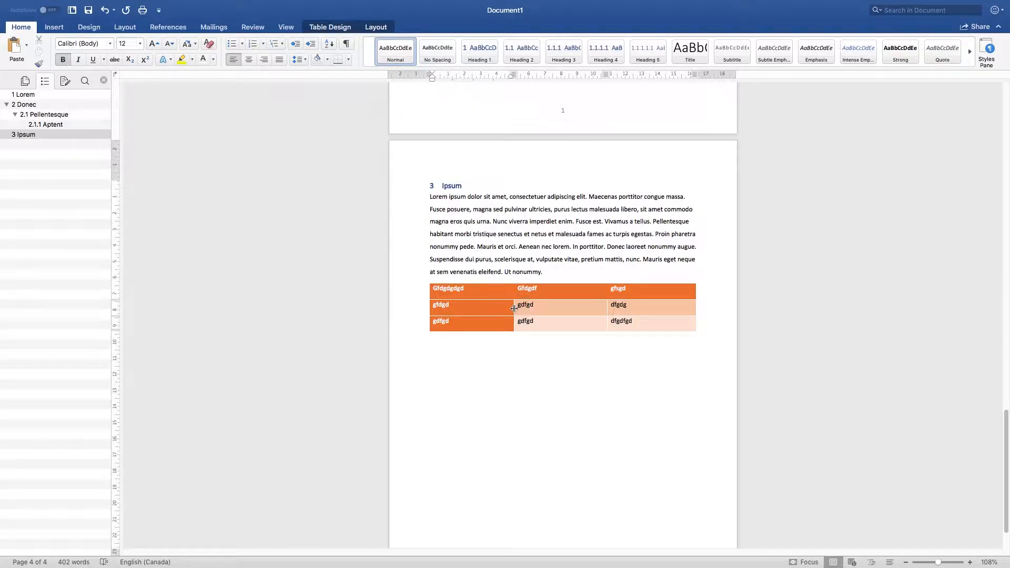
key("super+z")
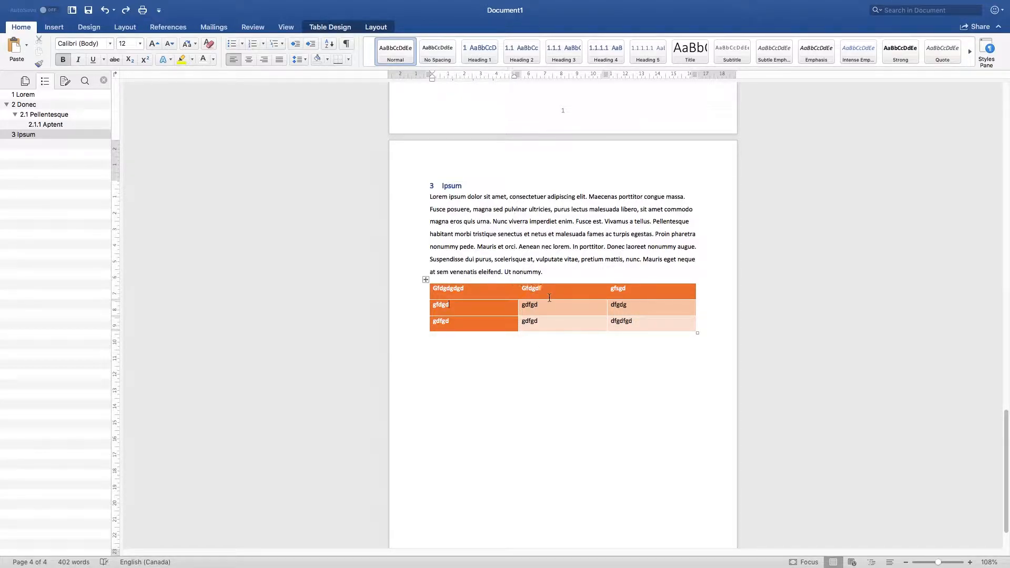
Resize the whole table from its lower corner, slightly narrower and back out to about the text width.
left_click(426, 280)
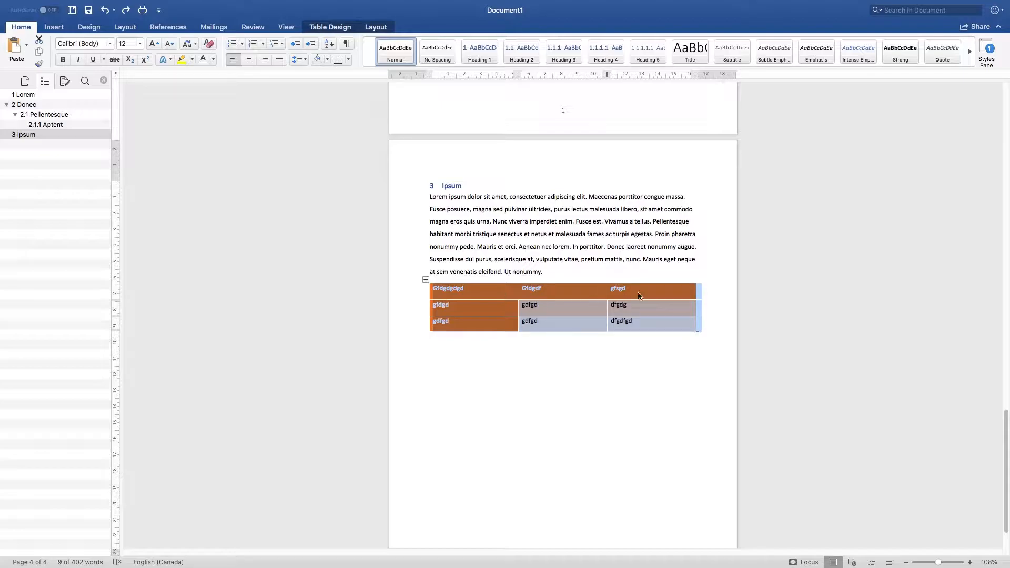
mouse_move(698, 333)
left_mouse_down()
mouse_move(482, 330)
mouse_move(724, 333)
mouse_move(694, 333)
left_mouse_up()
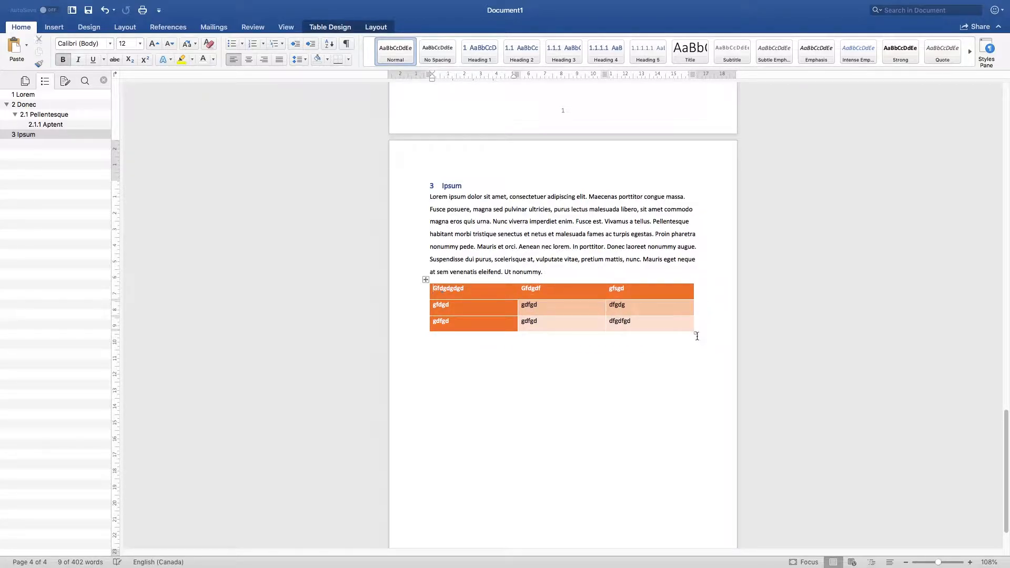
mouse_move(694, 333)
left_mouse_down()
mouse_move(494, 338)
mouse_move(577, 479)
mouse_move(555, 381)
mouse_move(575, 302)
mouse_move(684, 469)
mouse_move(712, 351)
mouse_move(370, 311)
mouse_move(914, 332)
mouse_move(465, 311)
mouse_move(698, 331)
left_mouse_up()
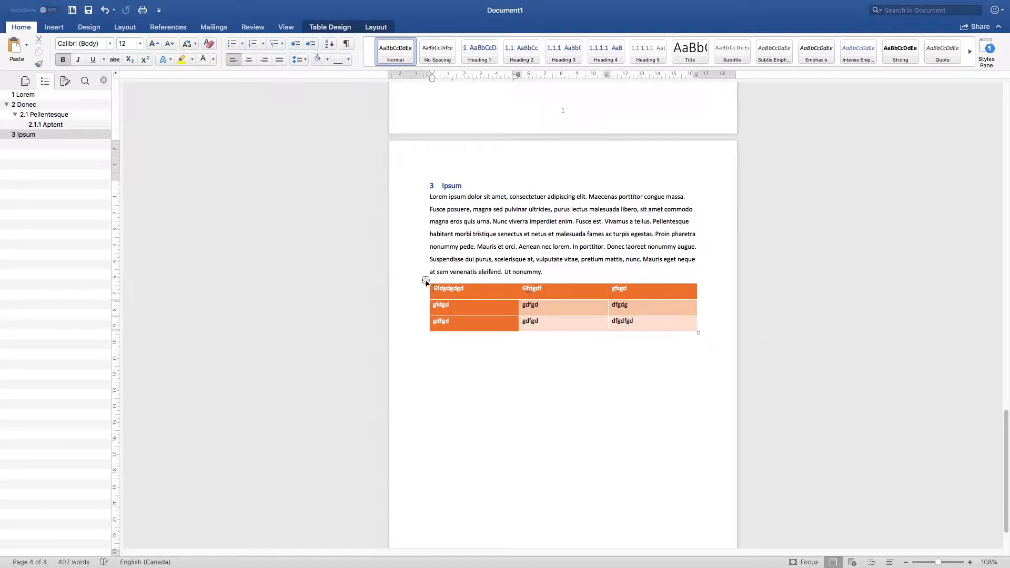
Select the whole table and fit its columns to their contents with AutoFit Contents.
left_click(426, 280)
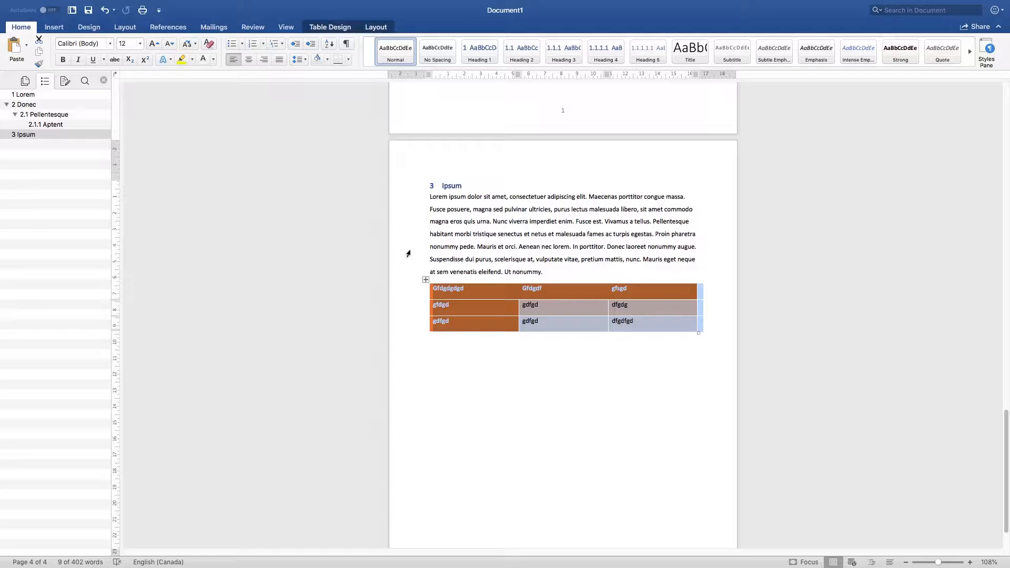
left_click(332, 32)
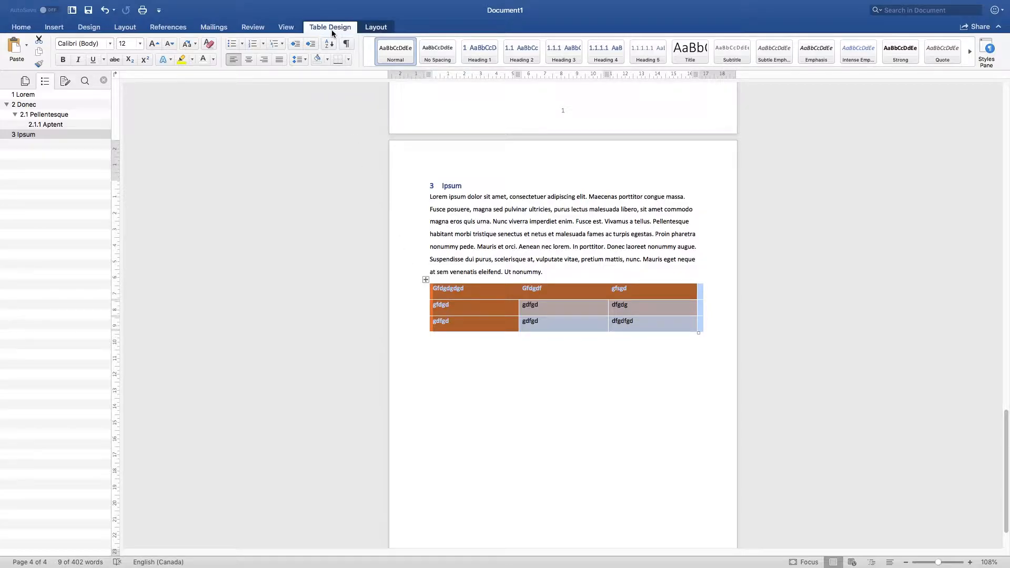
left_click(386, 28)
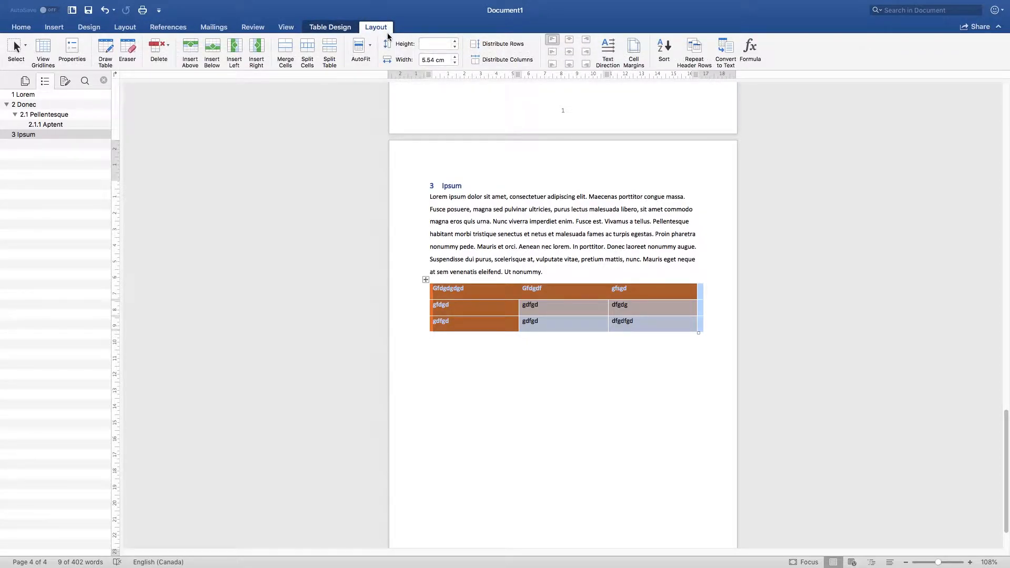
left_click(371, 58)
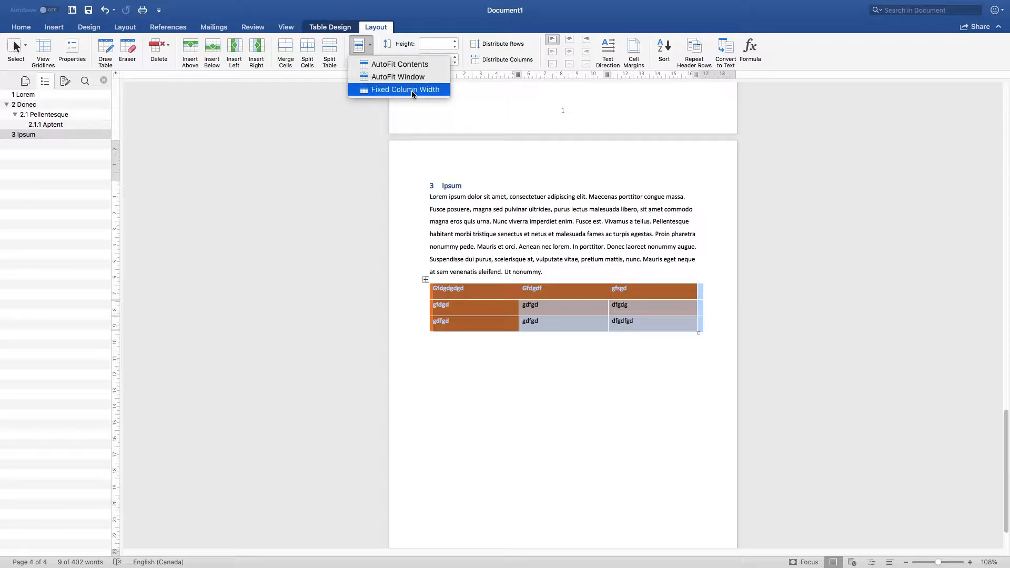
left_click(410, 65)
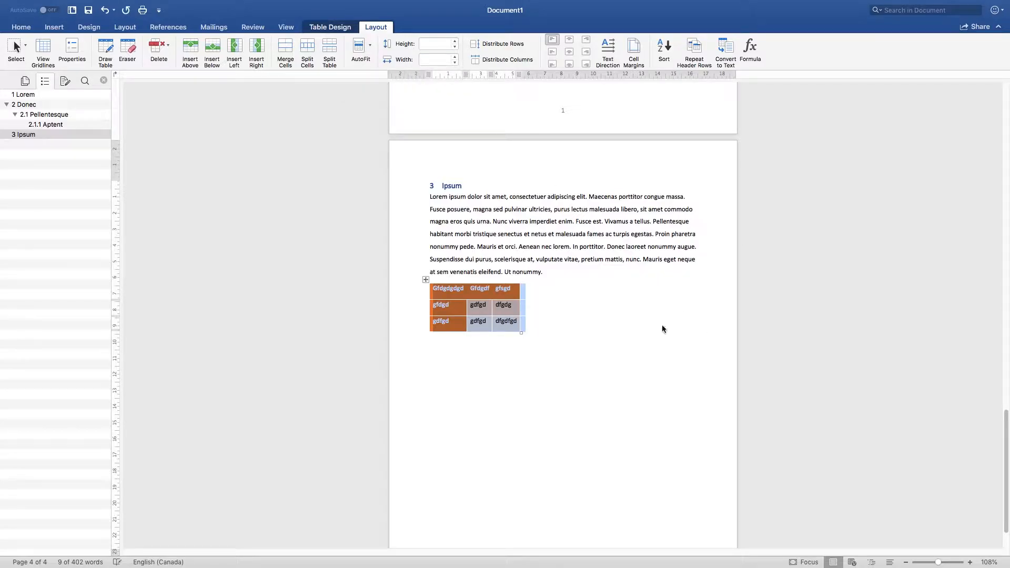
left_click(556, 333)
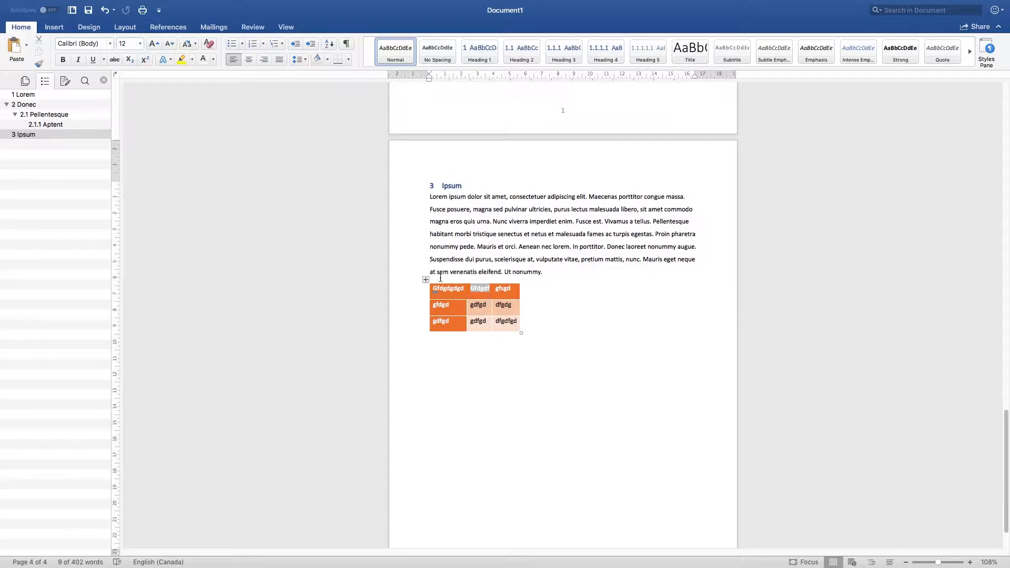
Select the whole table and set its row height to 1.7 cm.
left_click(426, 279)
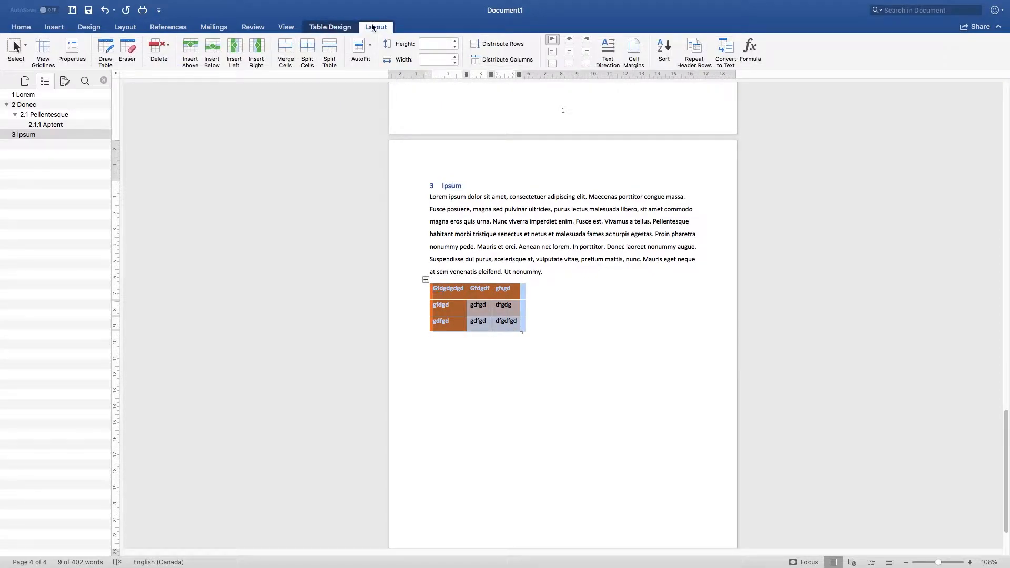
left_click(455, 41)
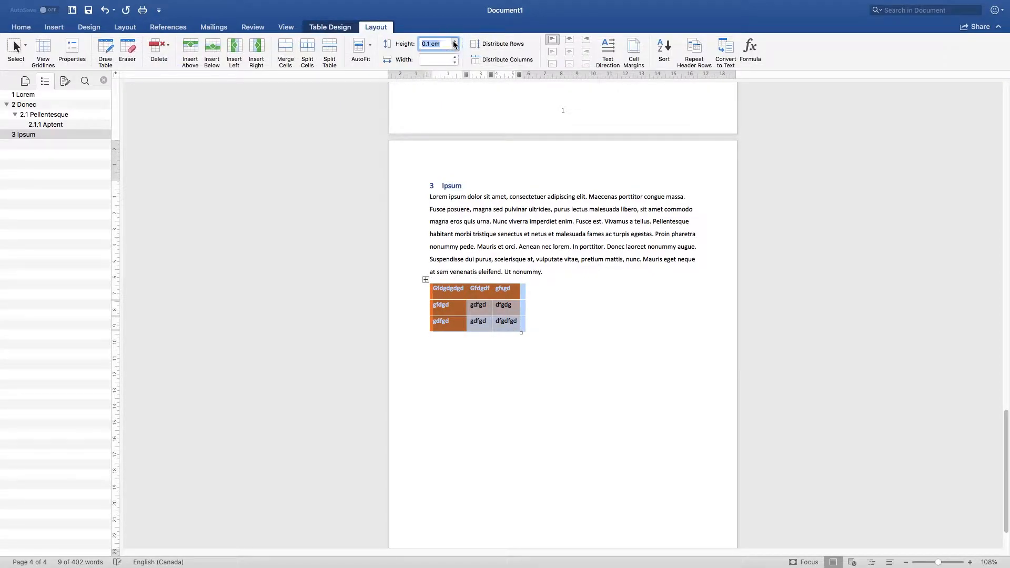
left_click(455, 41)
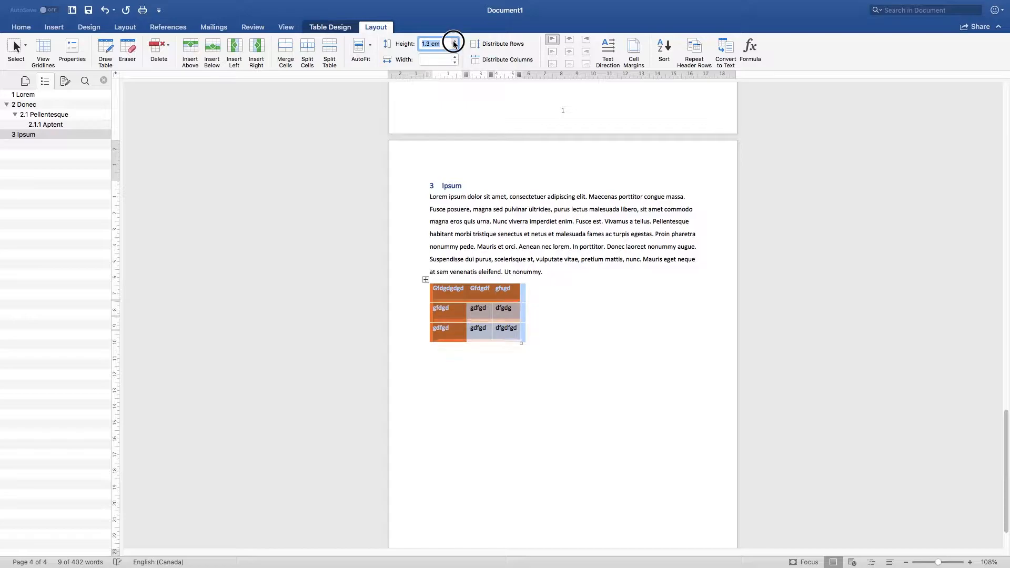
left_click(454, 41)
Set the width of all the table's columns to 5 cm and return to the Ipsum paragraph.
left_click(456, 57)
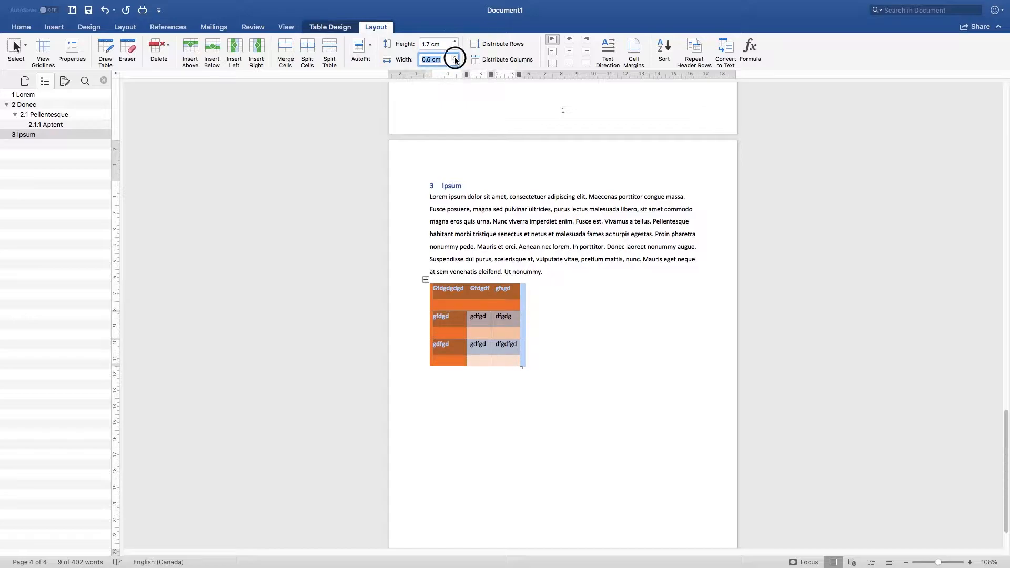
left_click(456, 57)
left_click(456, 57)
left_click(456, 57)
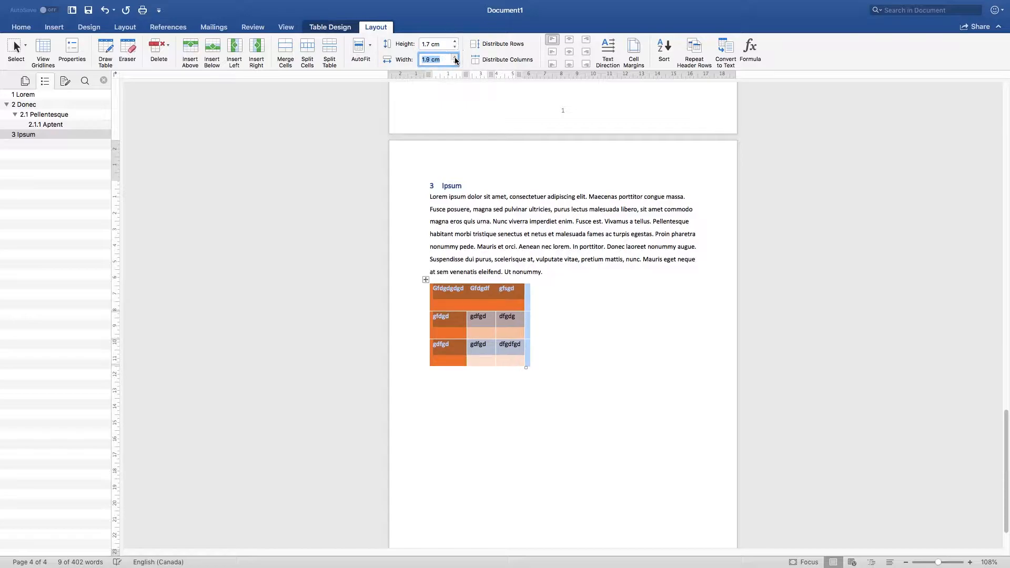
left_click(455, 58)
left_click(455, 58)
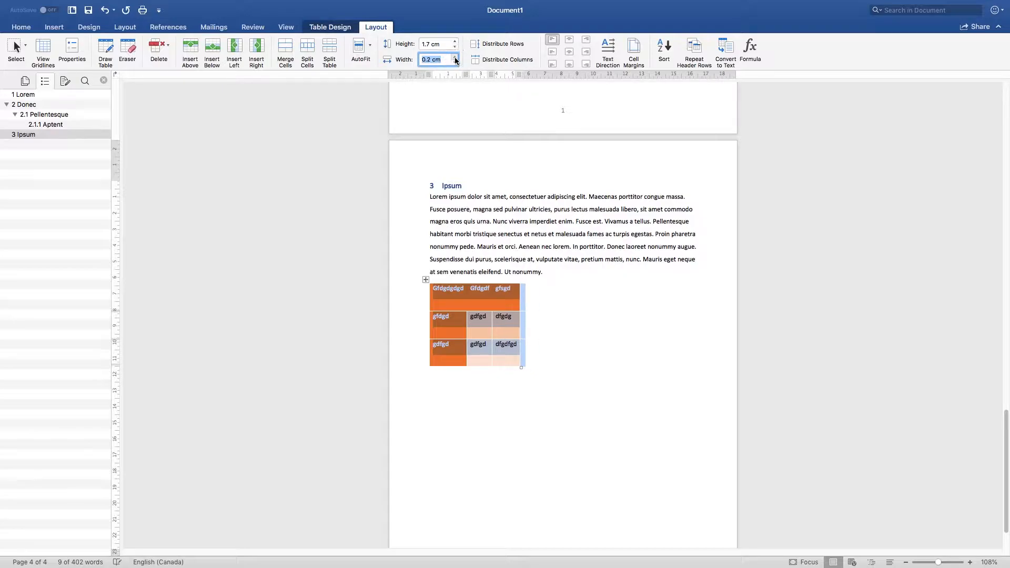
type("5")
key("Return")
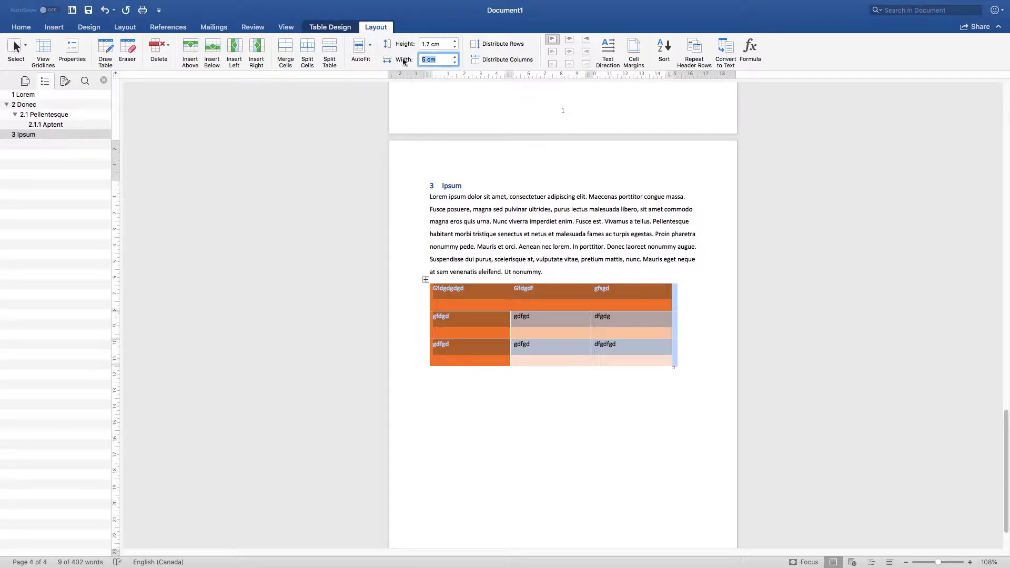
left_click(571, 258)
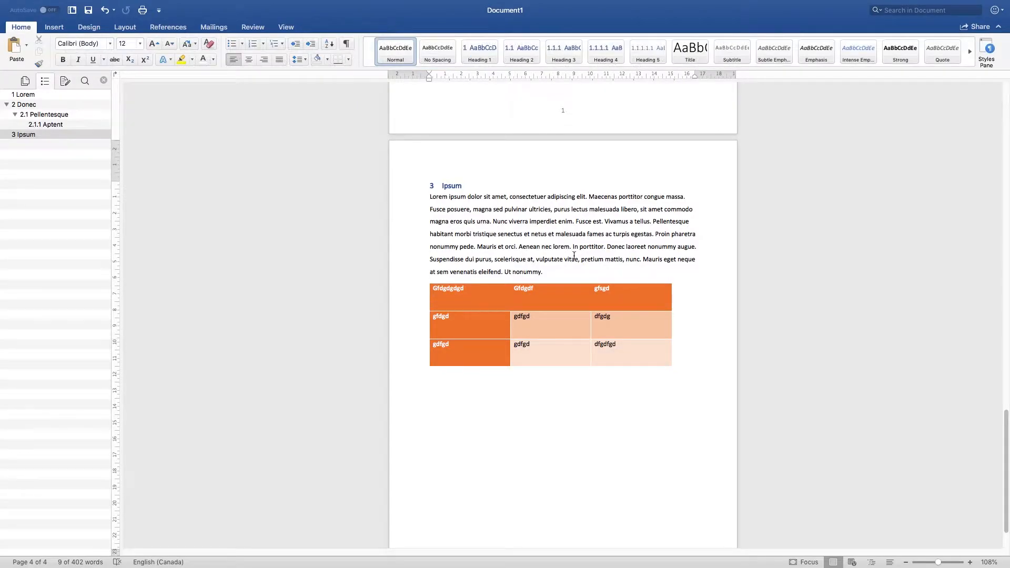
left_click(426, 281)
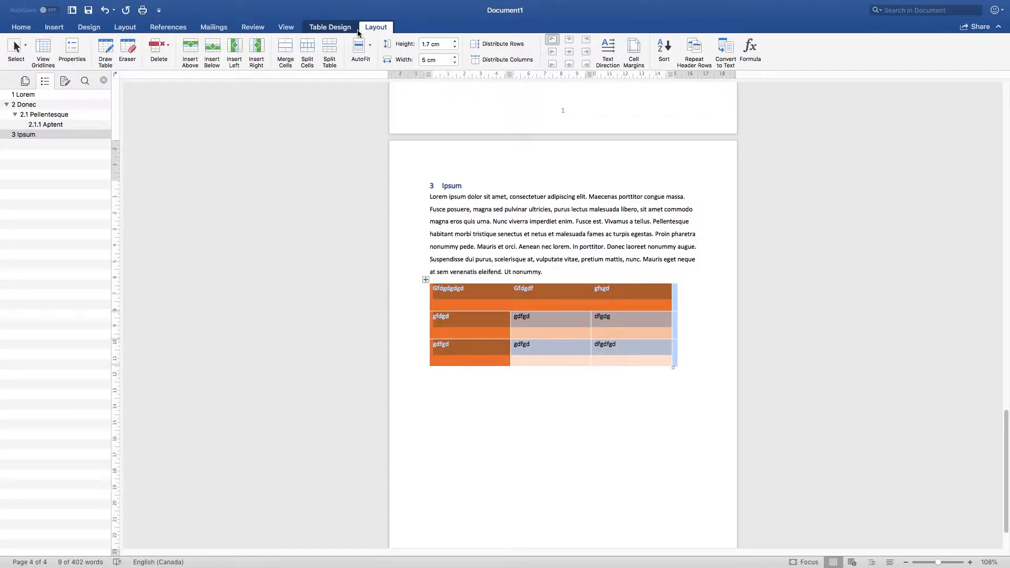
left_click(690, 388)
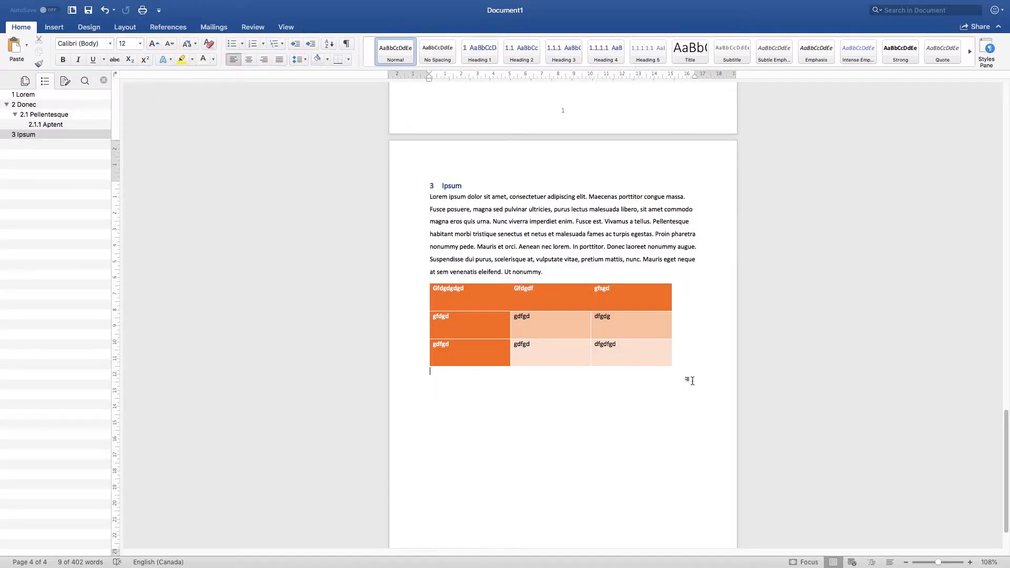
left_click(480, 332)
left_click(426, 280)
Insert a clustered column chart in an empty paragraph below the table.
left_click(481, 398)
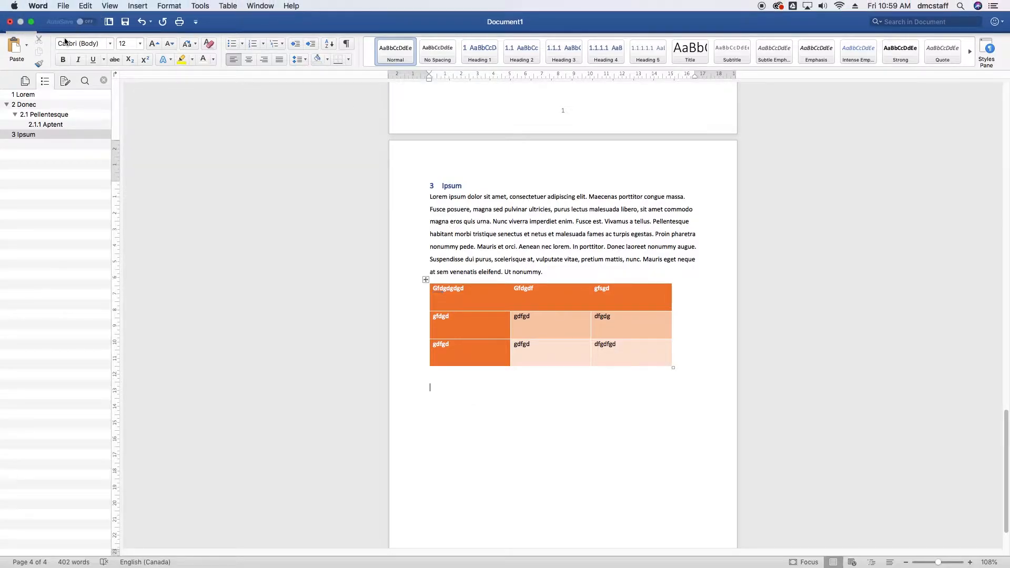
left_click(129, 29)
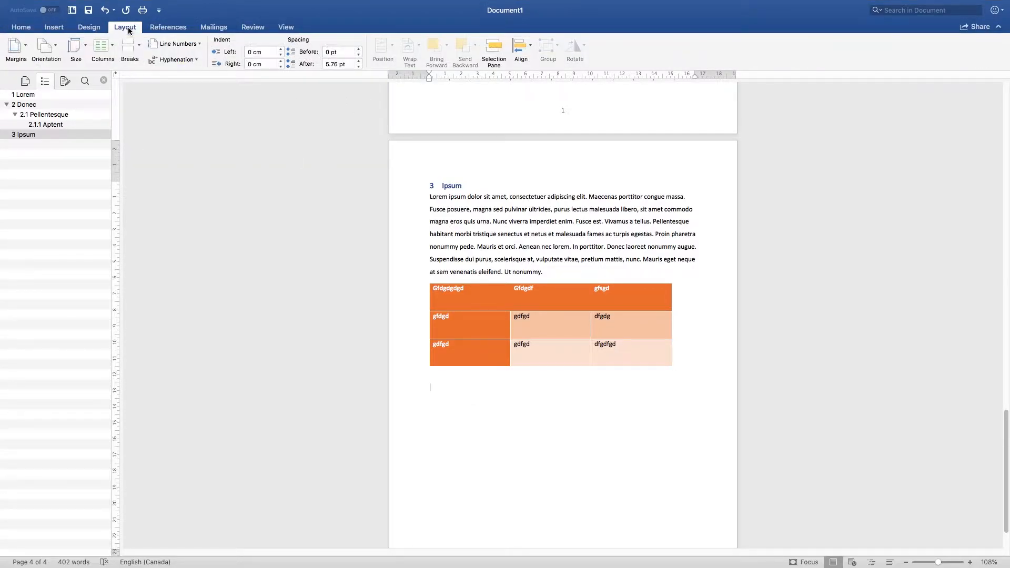
left_click(55, 30)
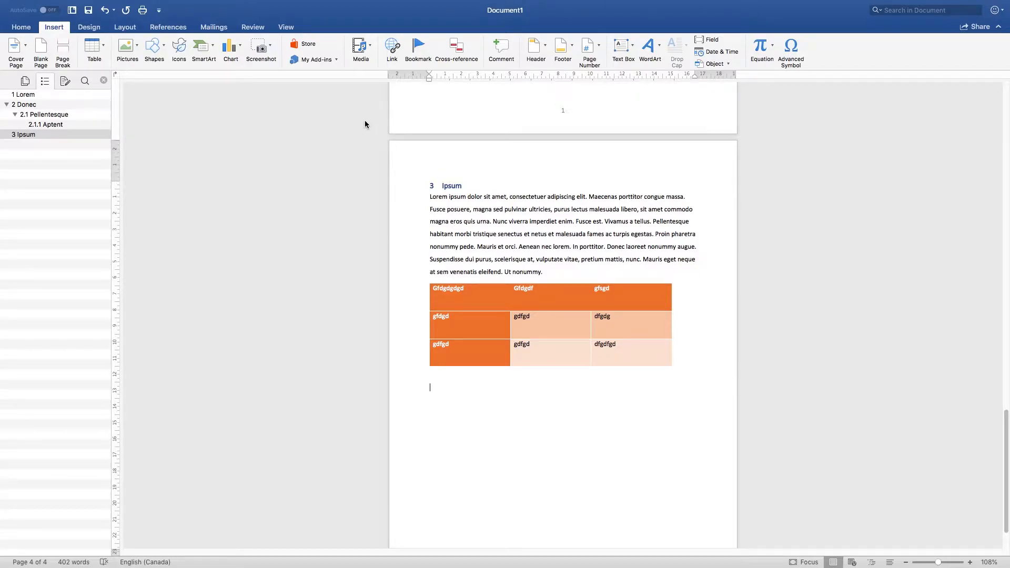
left_click(231, 48)
mouse_move(252, 67)
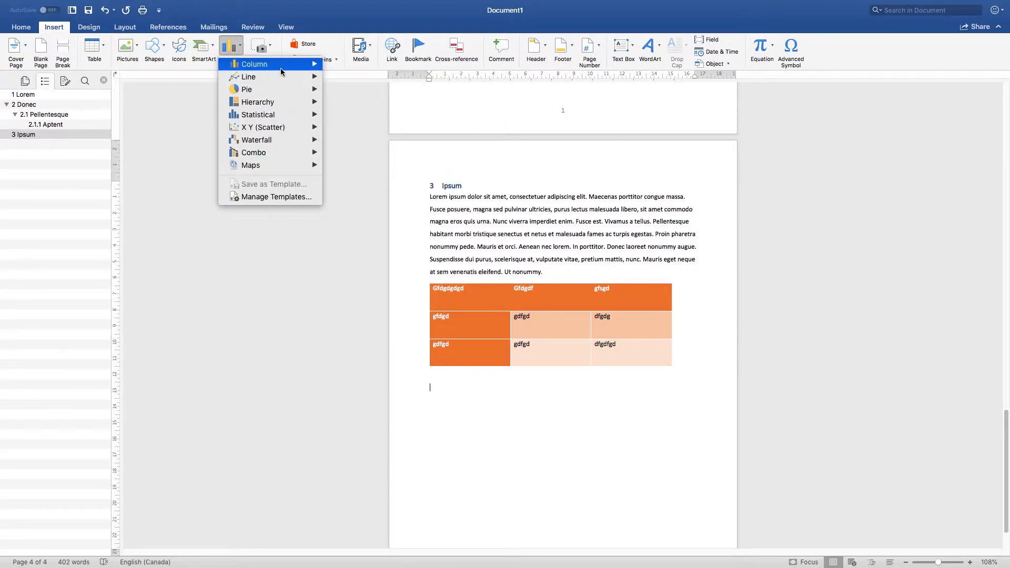
left_click(351, 101)
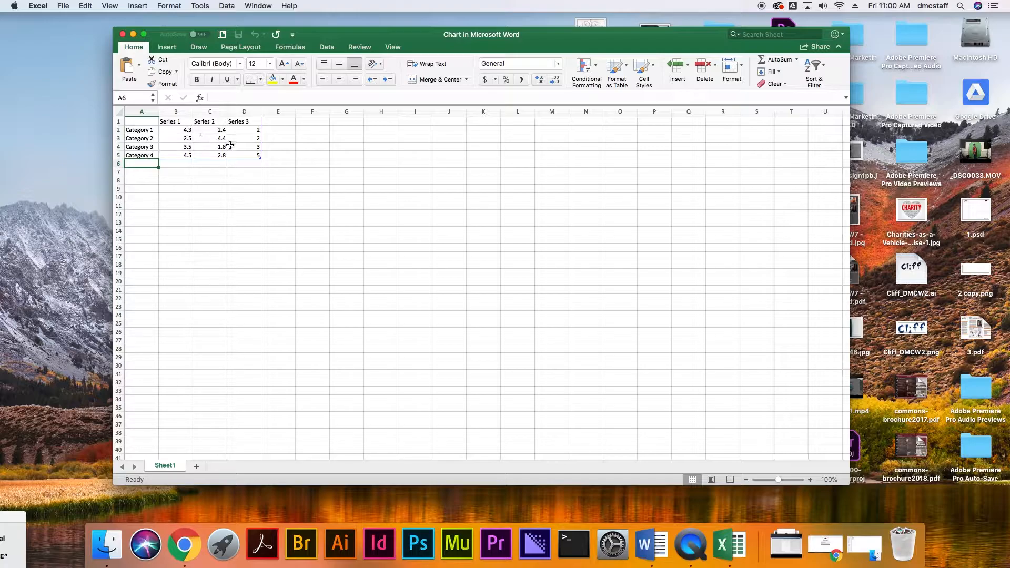
Shrink the chart's data range in the Excel sheet to leave out Series 3 and check the chart in Word.
left_click_drag(262, 160, 216, 129)
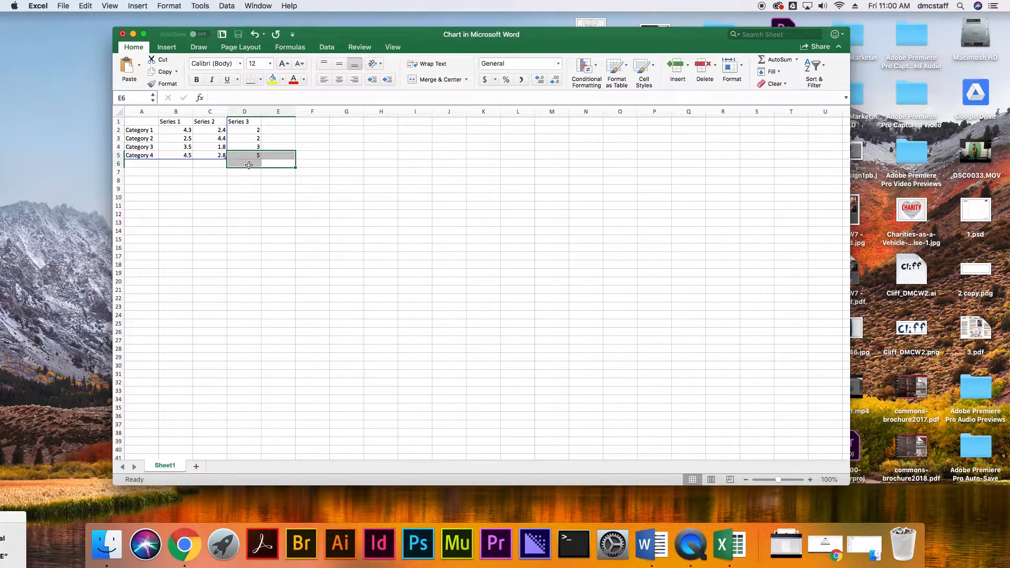
left_click(653, 555)
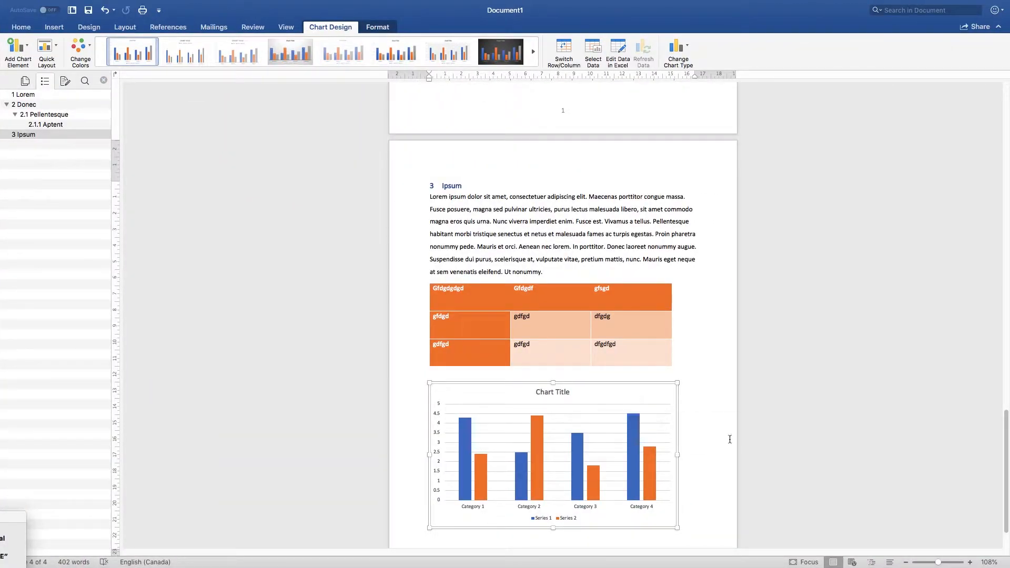
scroll(730, 440, "down", 1)
mouse_move(581, 442)
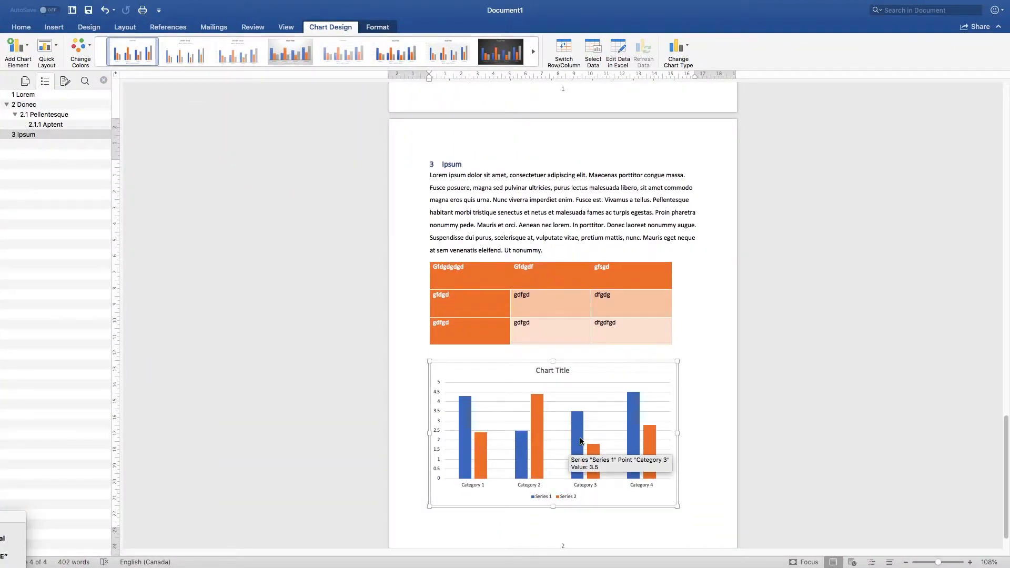
Switch to Excel, extend the chart's data range to include Series 3 again, and return to the Word document.
key("super+Tab")
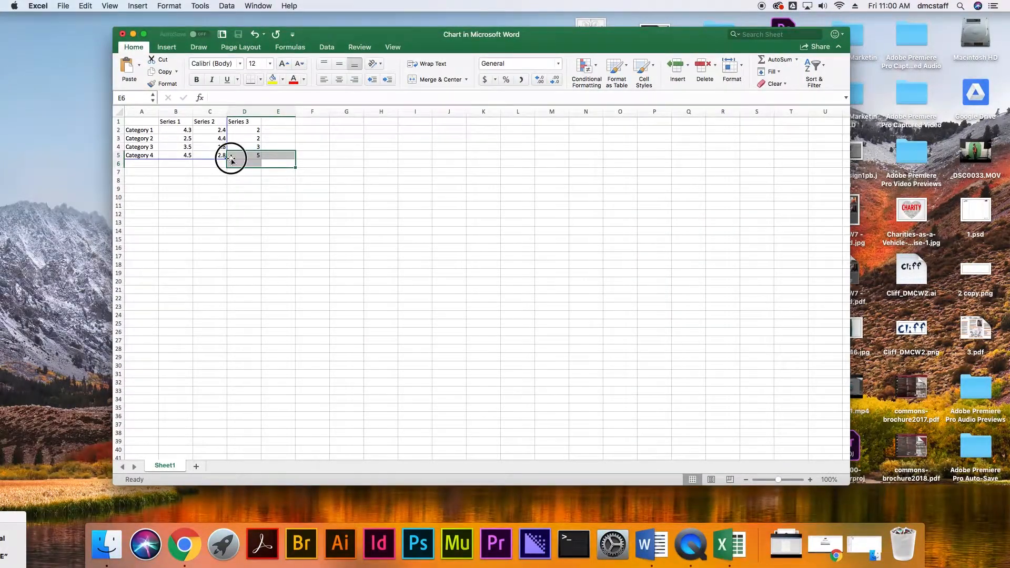
left_click_drag(231, 158, 256, 158)
key("ctrl+Right")
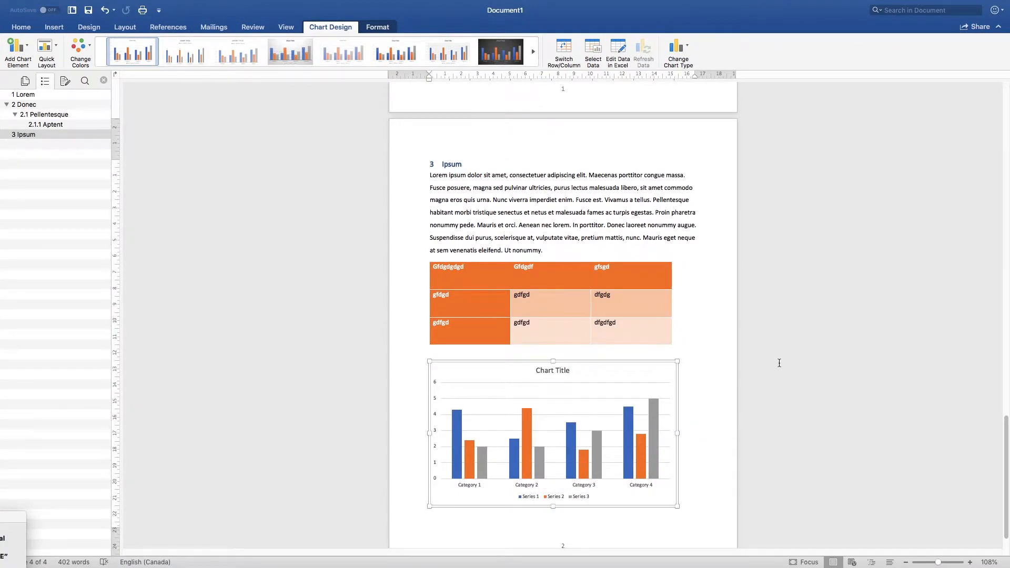
scroll(780, 362, "down", 2)
left_click(704, 485)
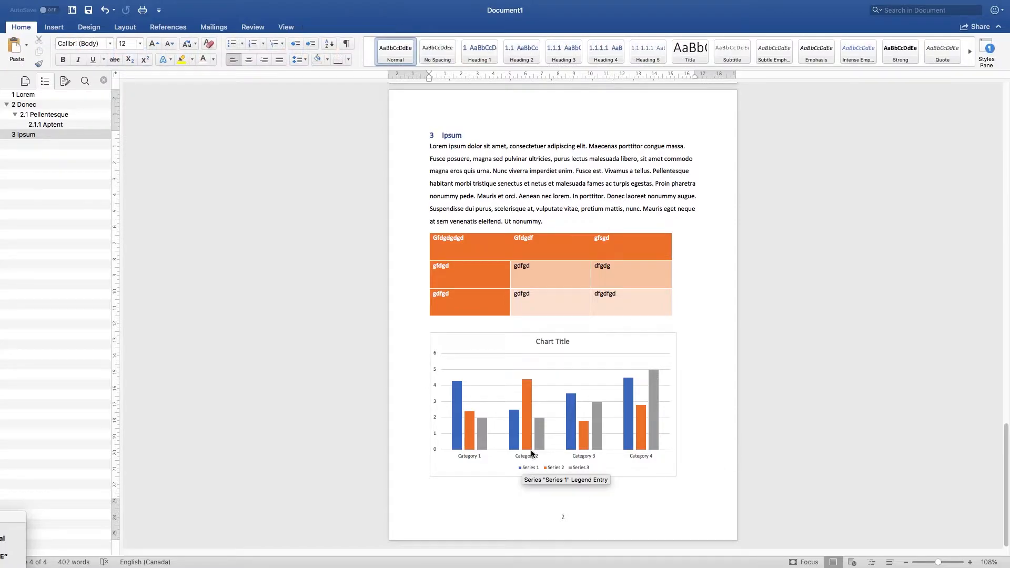
left_click(608, 340)
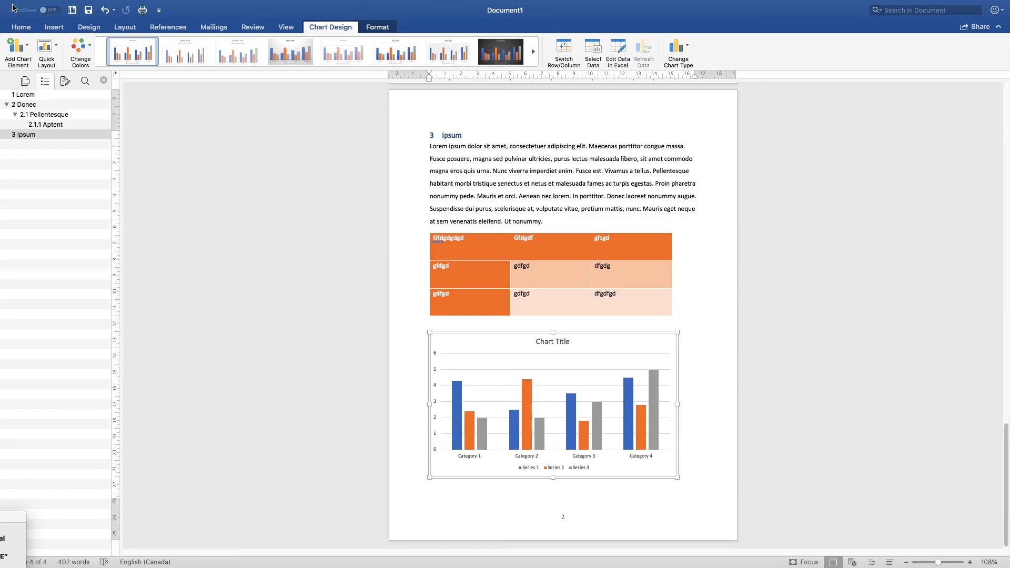
mouse_move(9, 3)
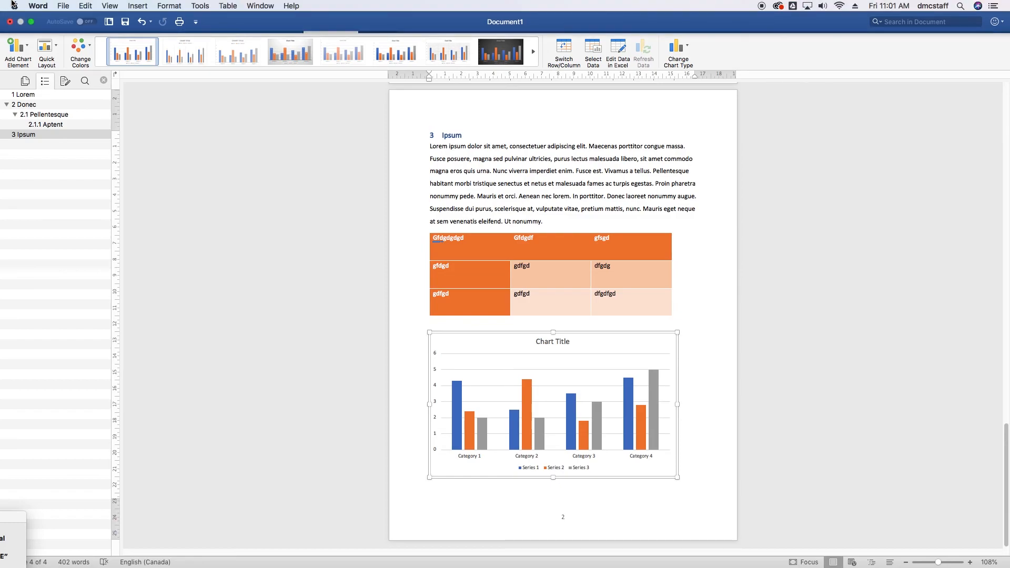